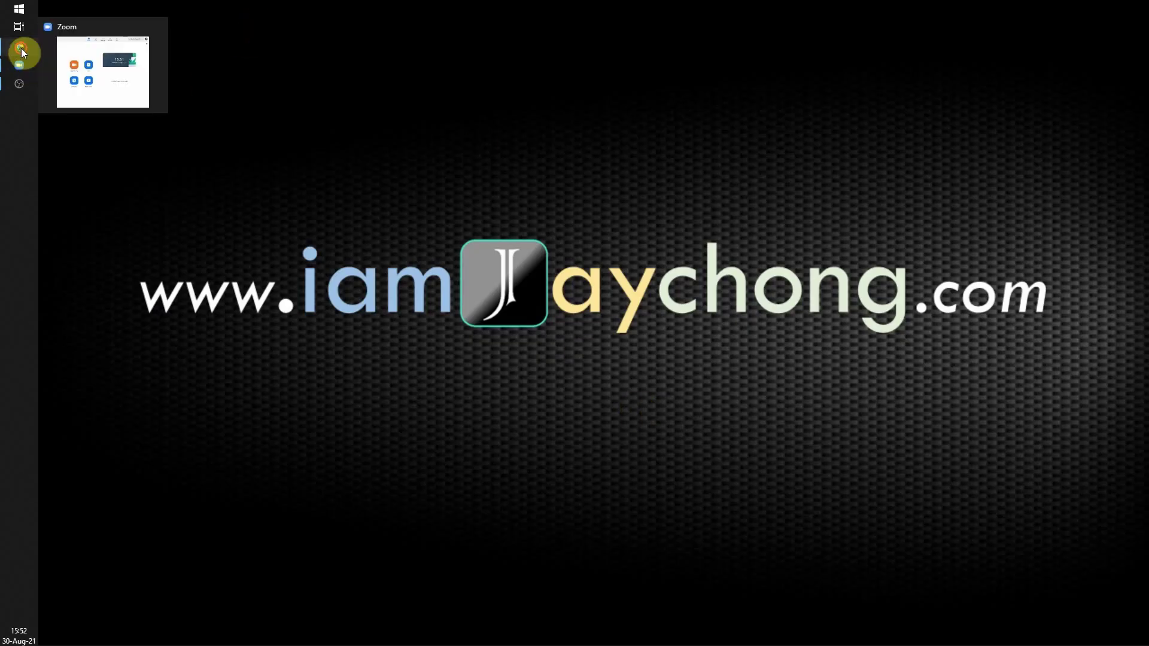
# Bring the Chrome window with the Google Meet call to the front from the taskbar
pyautogui.click(20, 48)
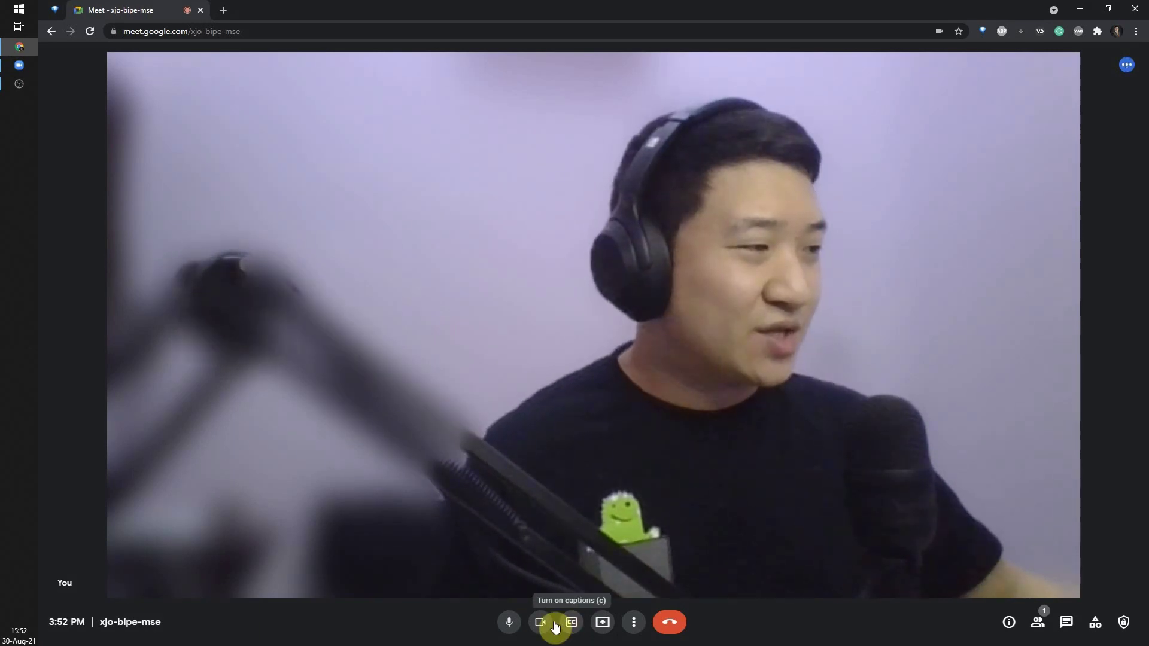
pyautogui.click(648, 623)
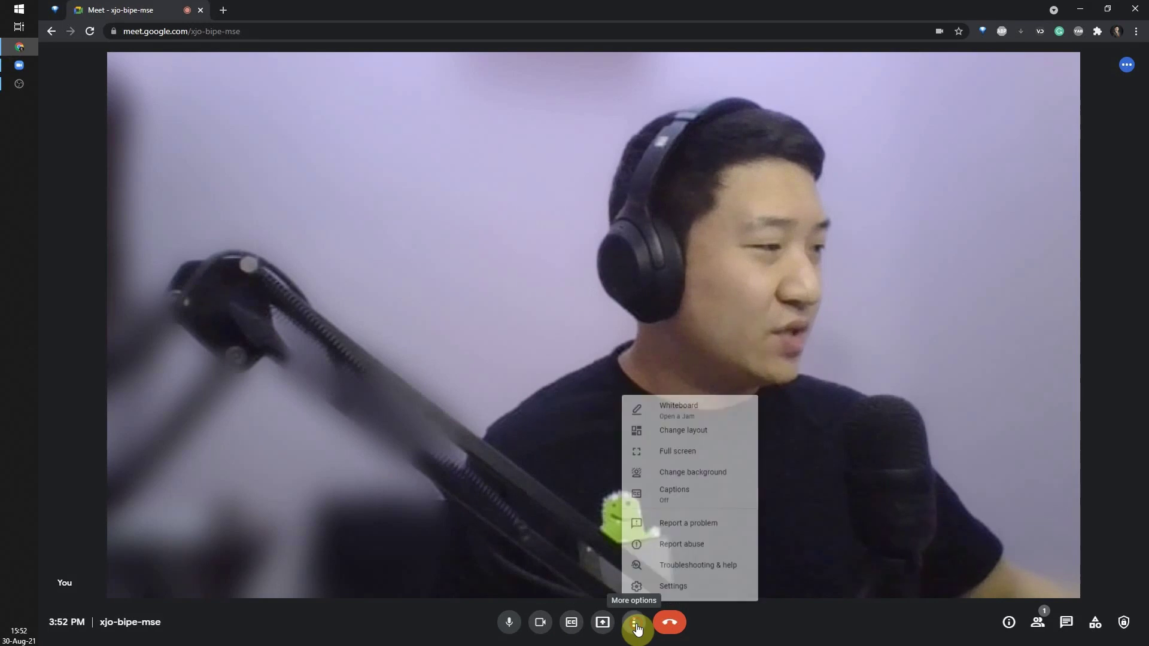
pyautogui.click(715, 466)
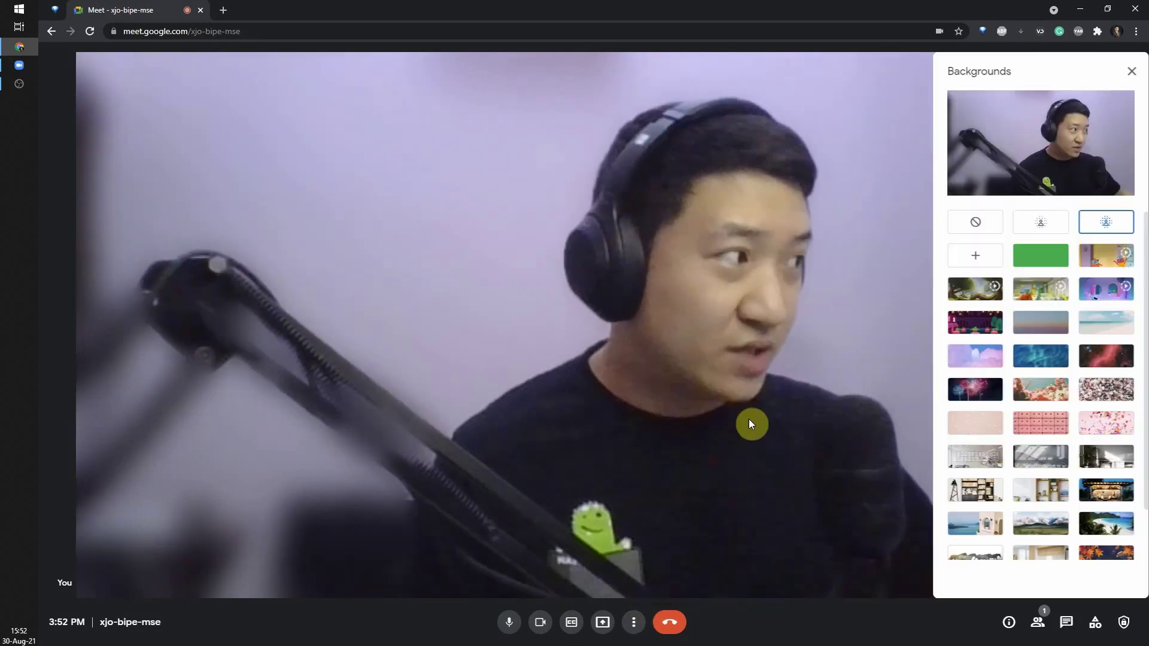
pyautogui.click(1089, 265)
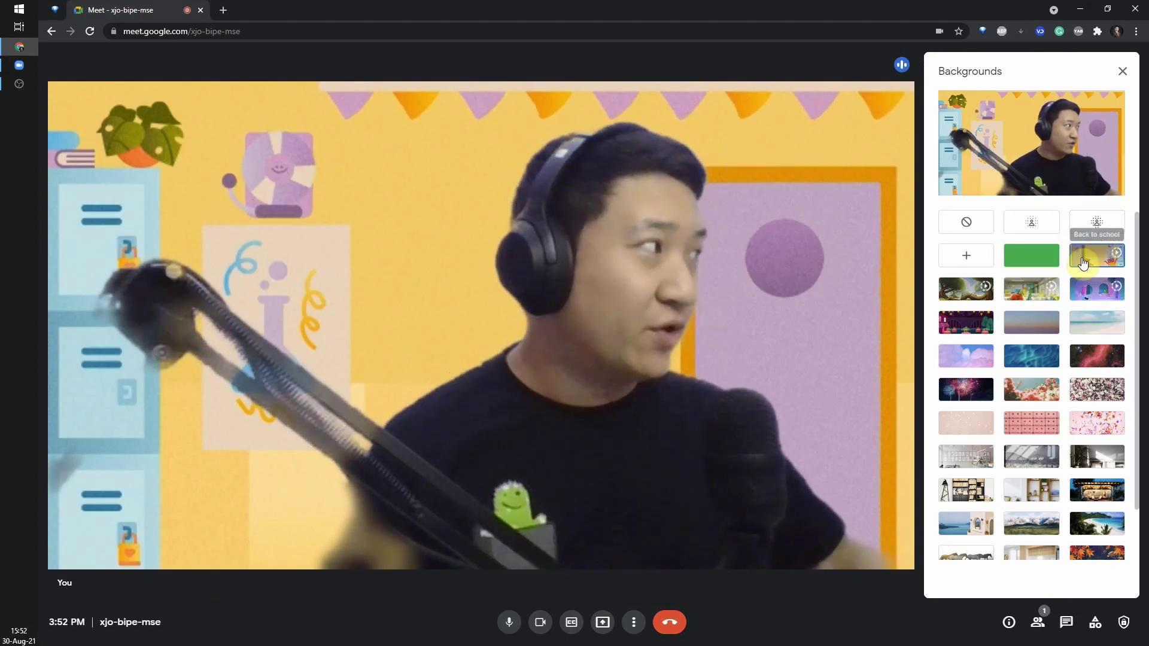
pyautogui.scroll(-1, 1086, 453)
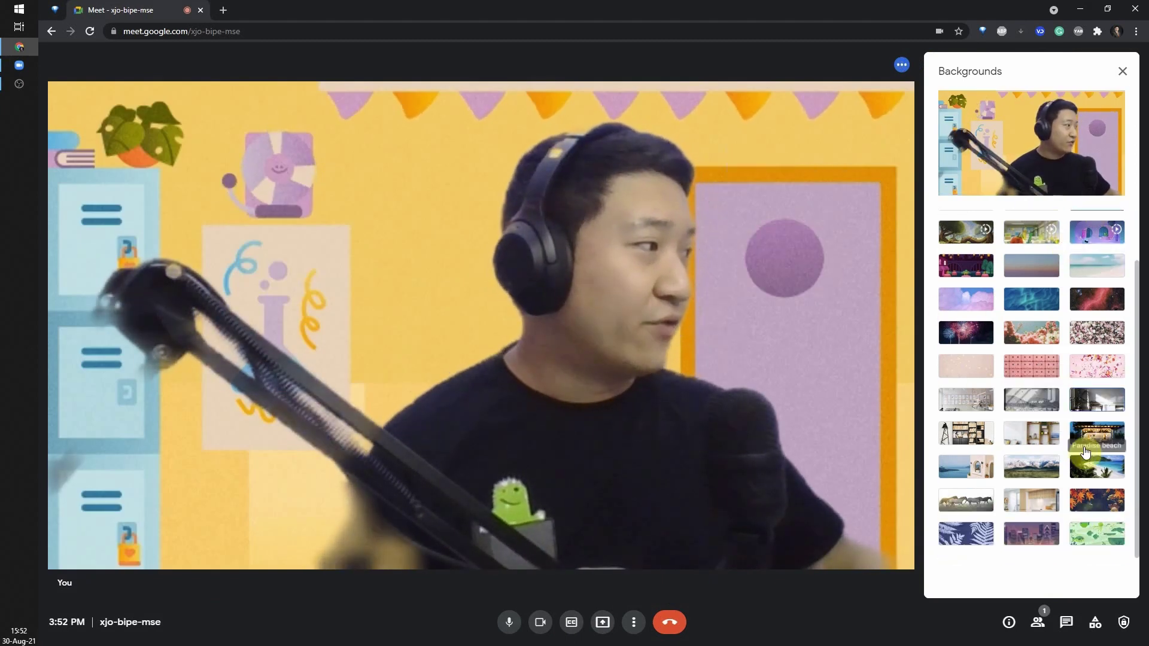
pyautogui.click(966, 432)
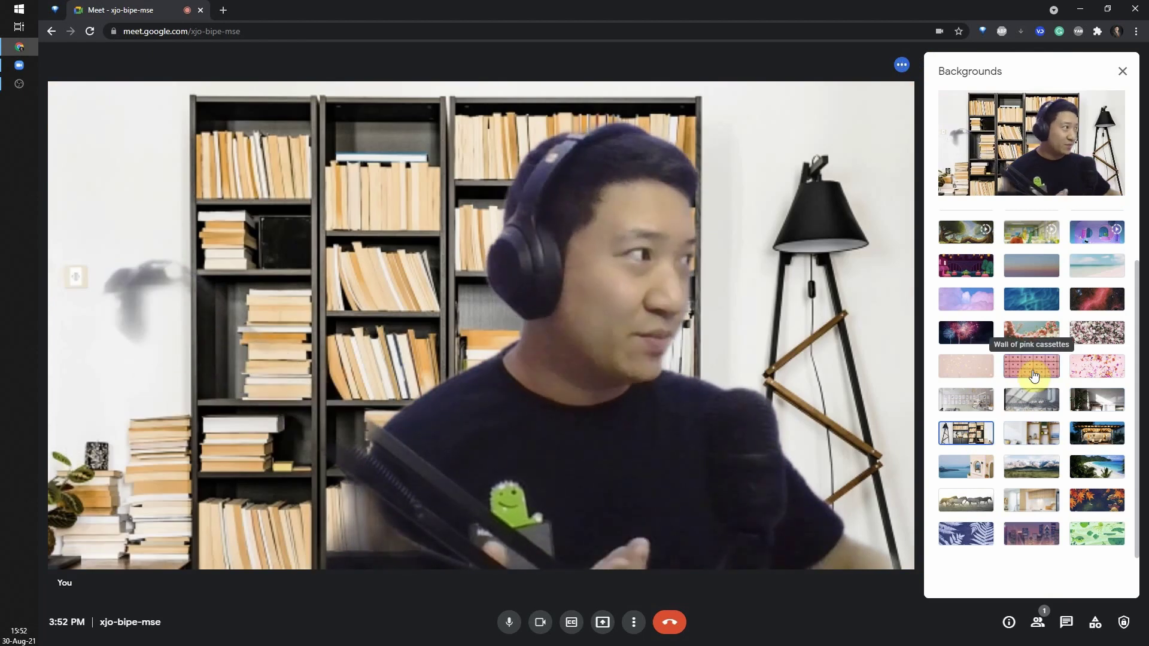
pyautogui.scroll(1, 1034, 375)
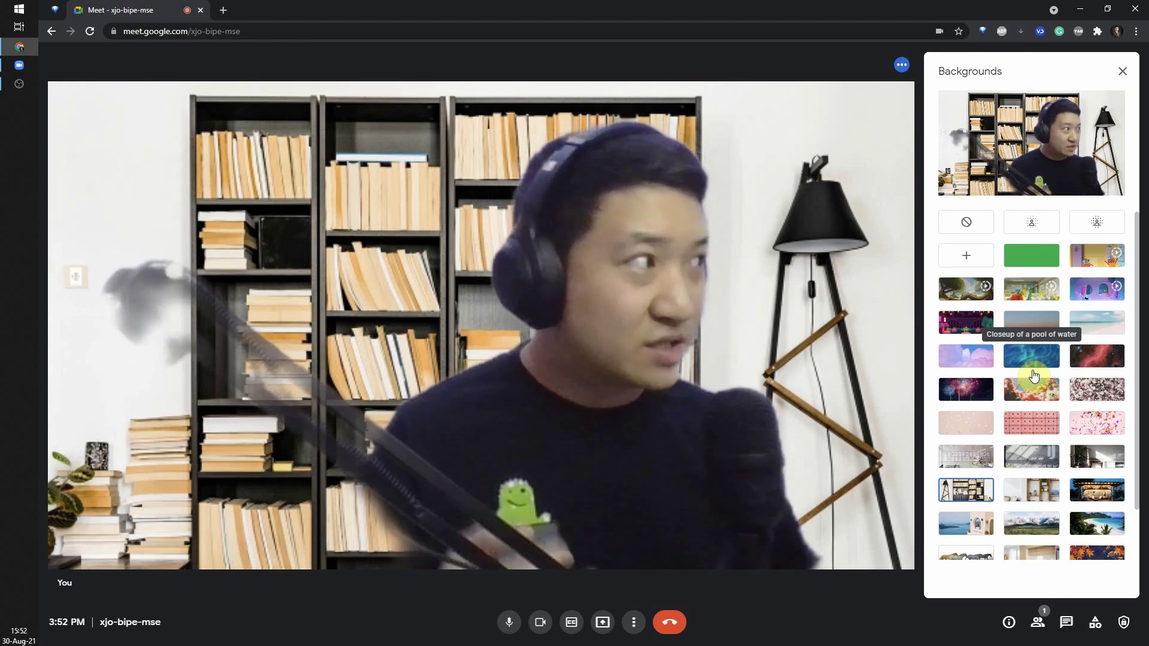
pyautogui.scroll(-1, 1065, 309)
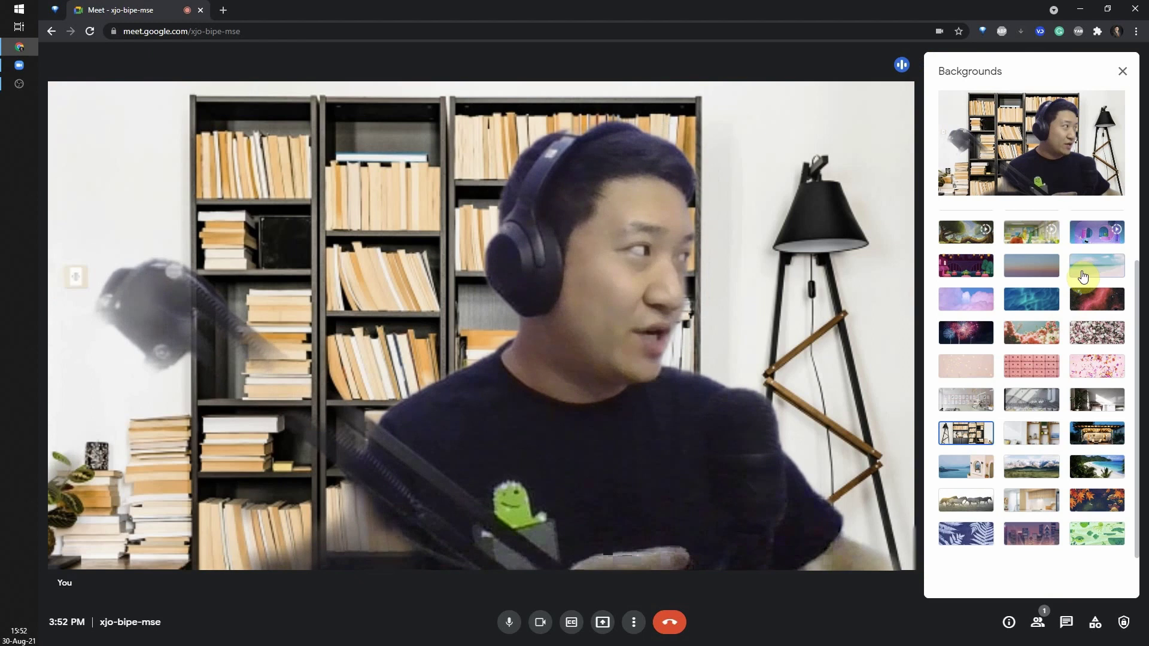
pyautogui.scroll(1, 1085, 263)
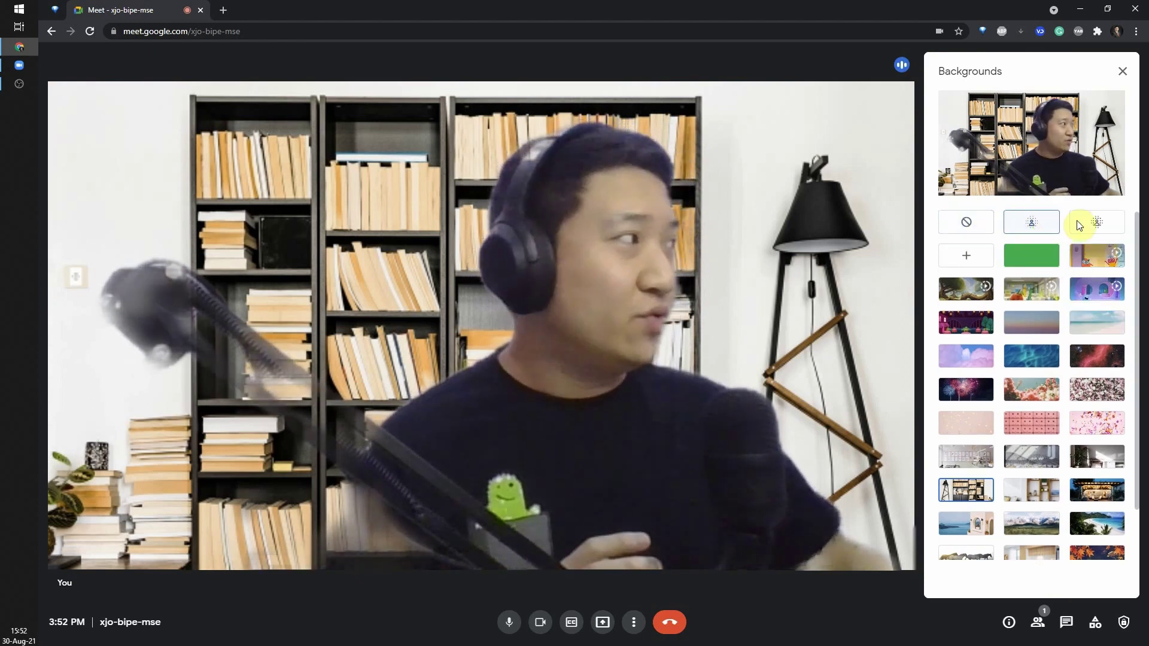
pyautogui.click(1097, 222)
pyautogui.click(1122, 72)
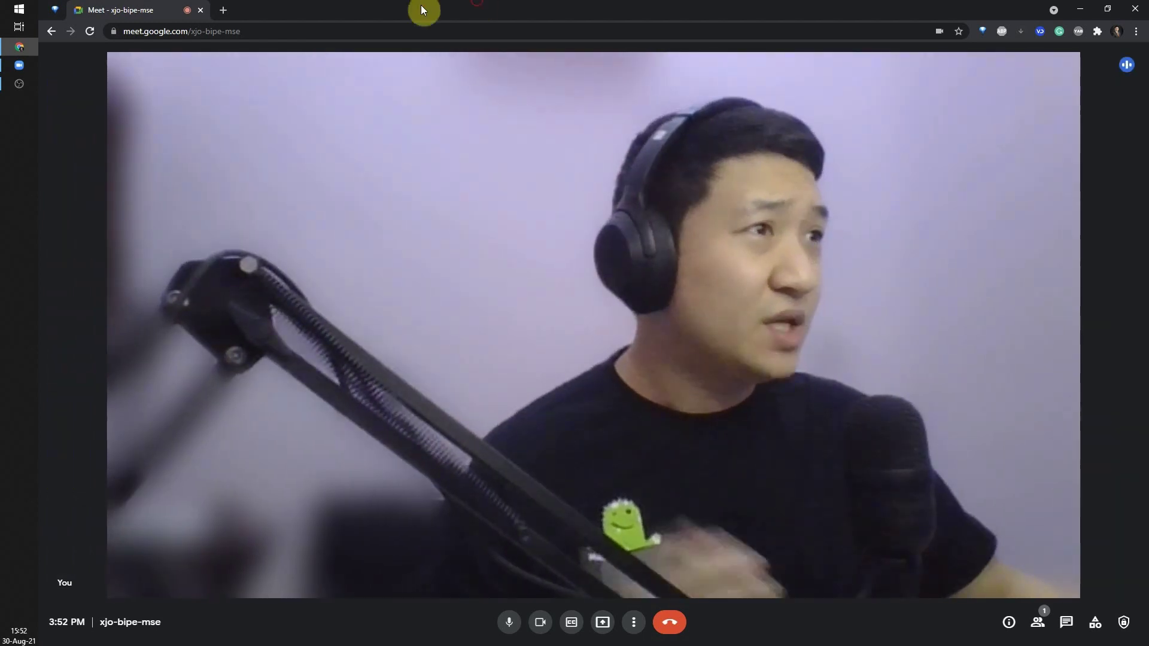
pyautogui.moveTo(19, 52)
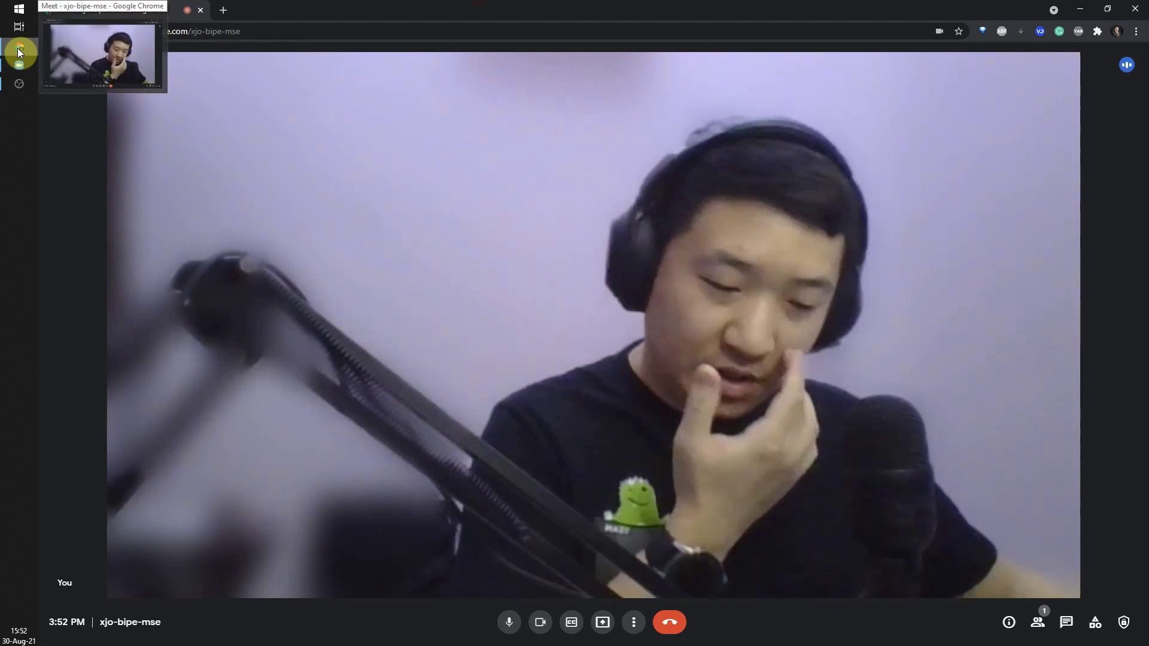
# Switch to OBS Studio, confirm version 27.0.1 (64 bit) in Help > About, then return to Chrome
pyautogui.click(16, 48)
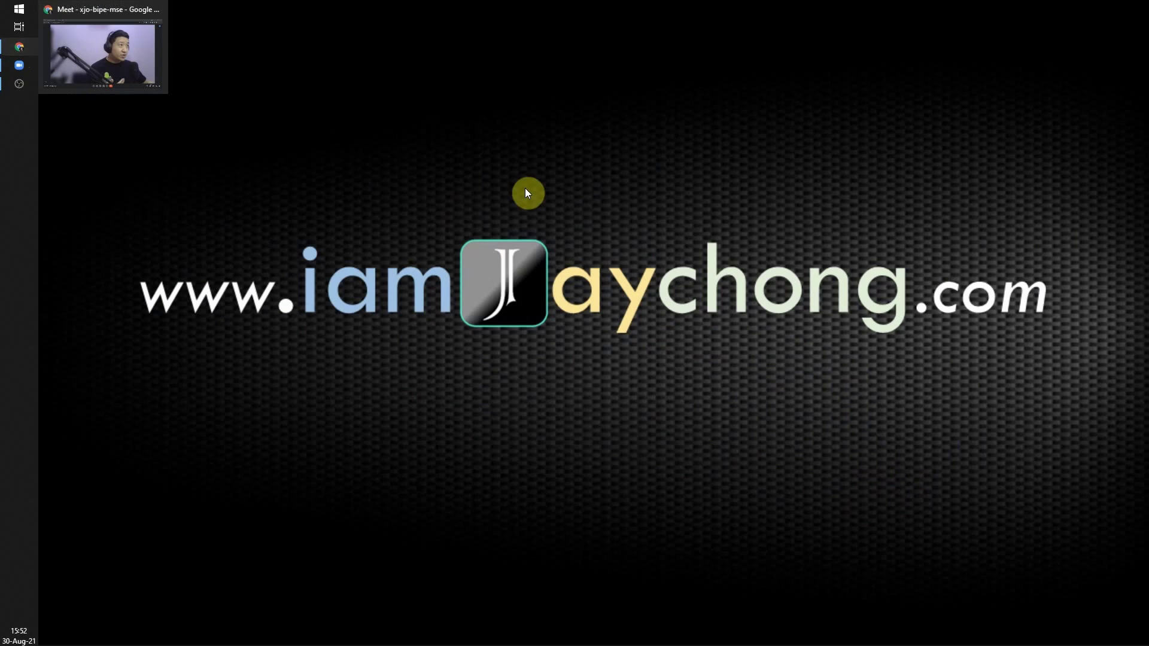
pyautogui.click(21, 85)
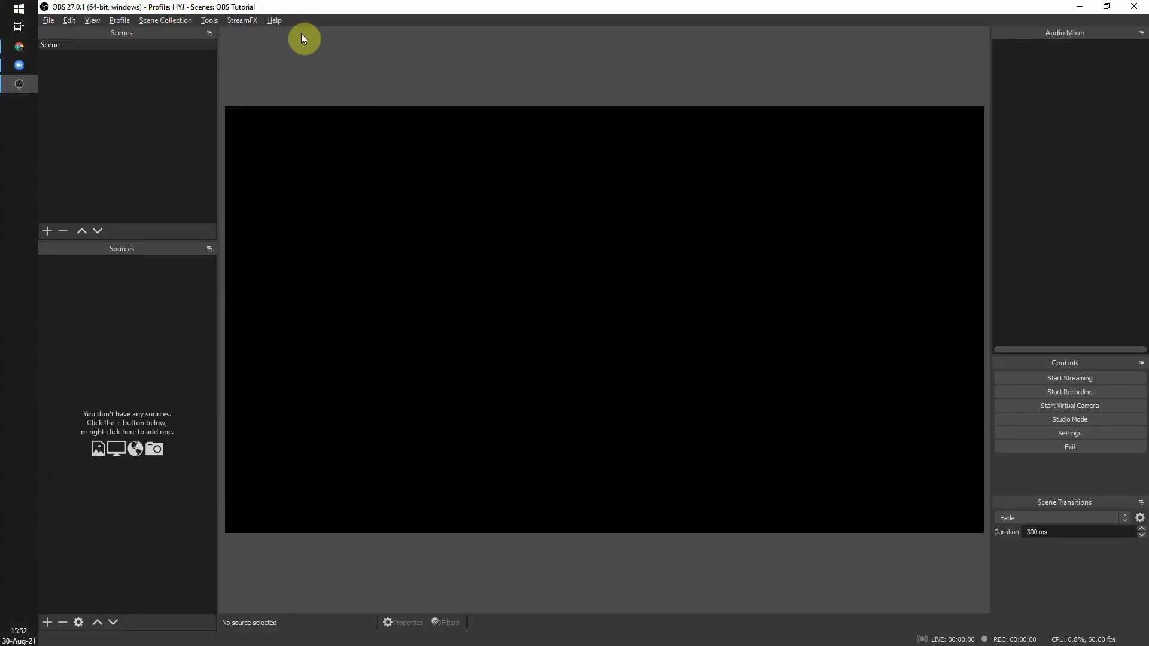
pyautogui.click(511, 41)
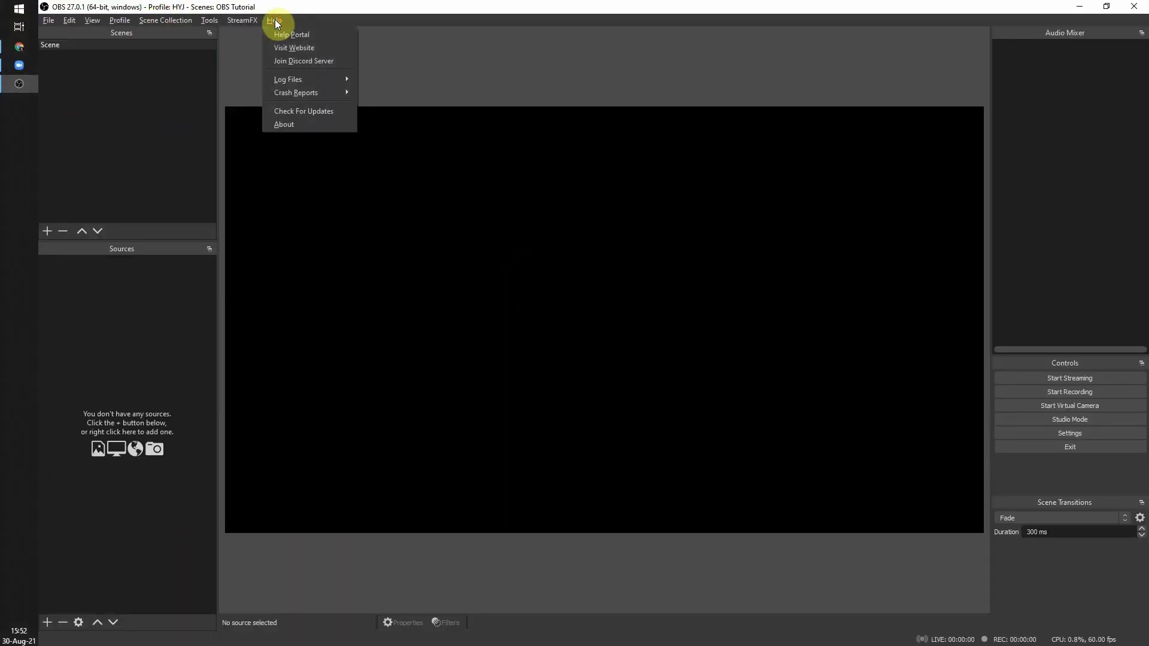
pyautogui.click(297, 124)
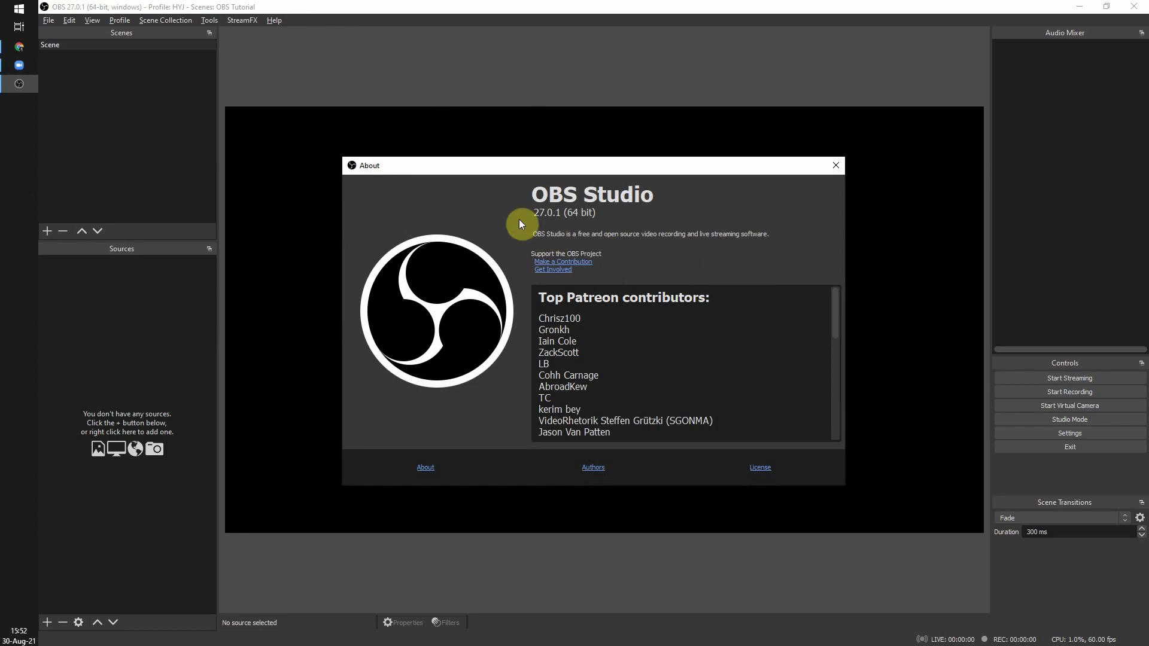
pyautogui.click(836, 166)
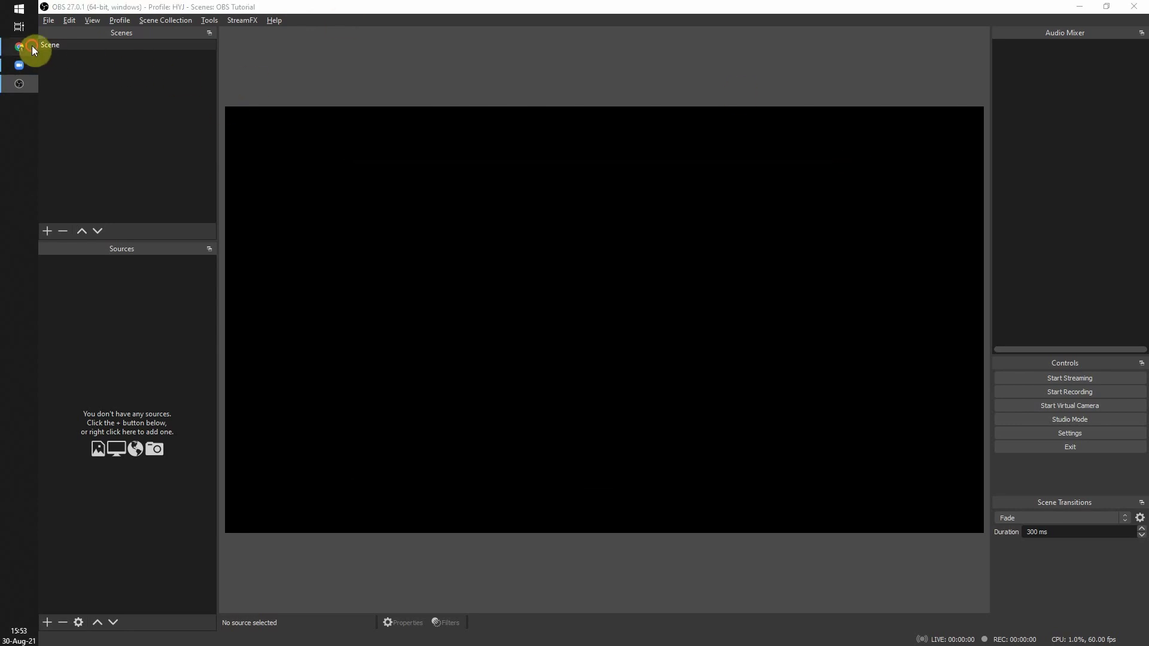
pyautogui.click(21, 47)
# Search 'OBS' in a new tab, confirm 27.0.1 is current on obsproject.com, then close the tab
pyautogui.hotkey('ctrl', 't')
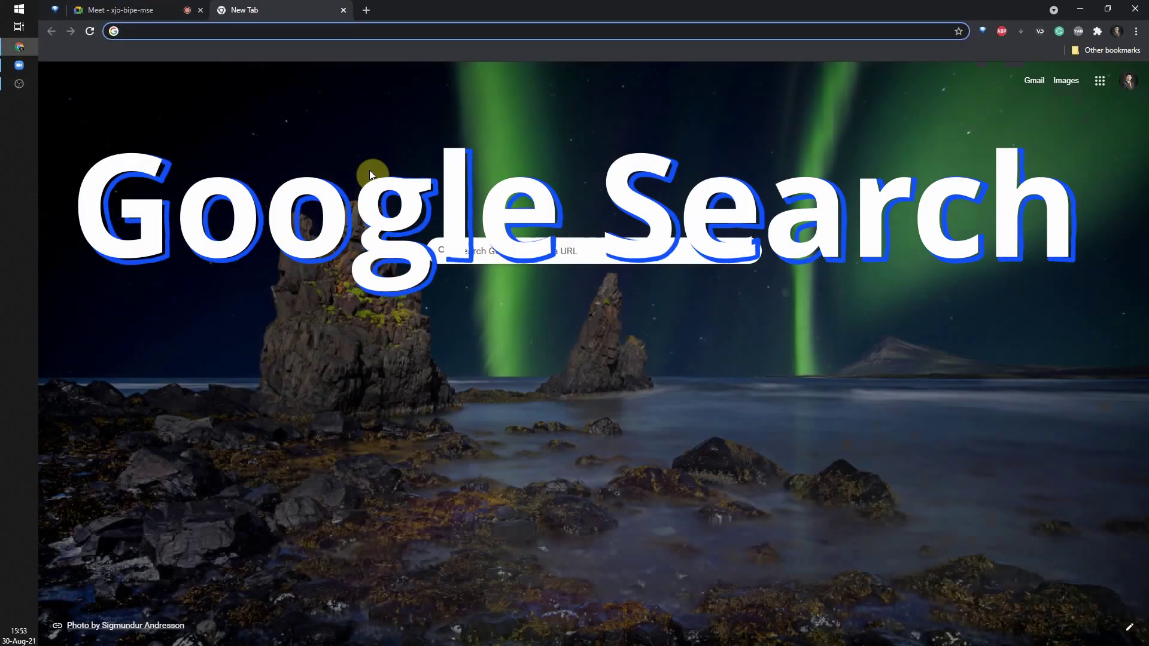
pyautogui.write('OBS')
pyautogui.press('Return')
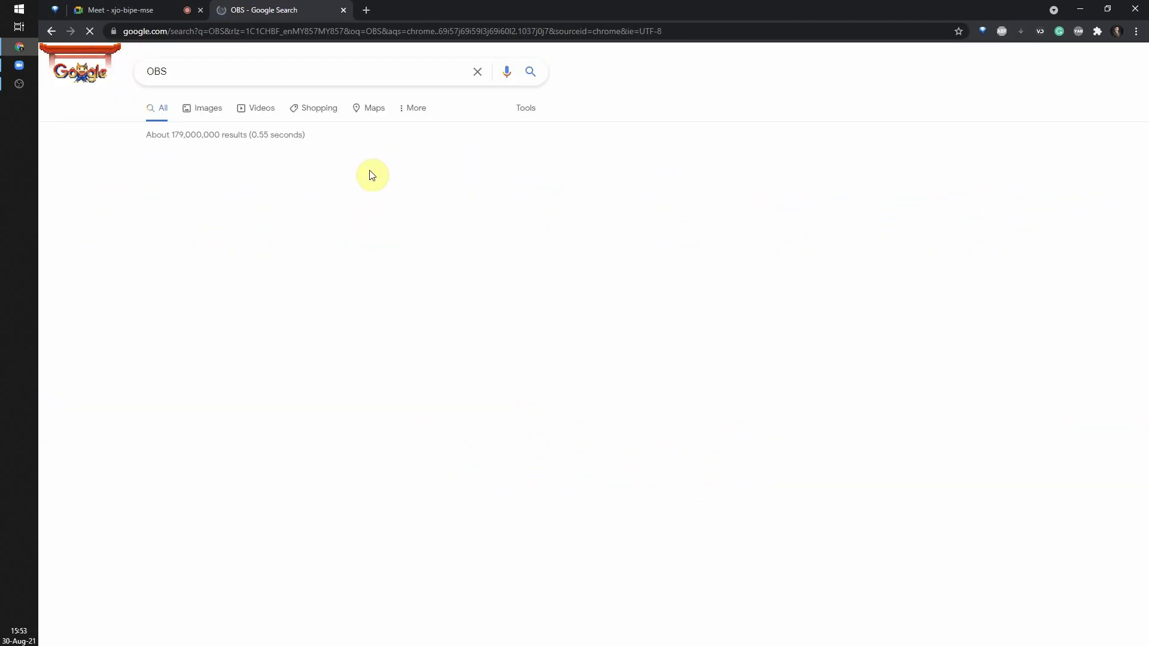
pyautogui.moveTo(374, 167)
pyautogui.mouseDown()
pyautogui.moveTo(105, 187)
pyautogui.moveTo(433, 222)
pyautogui.mouseUp()
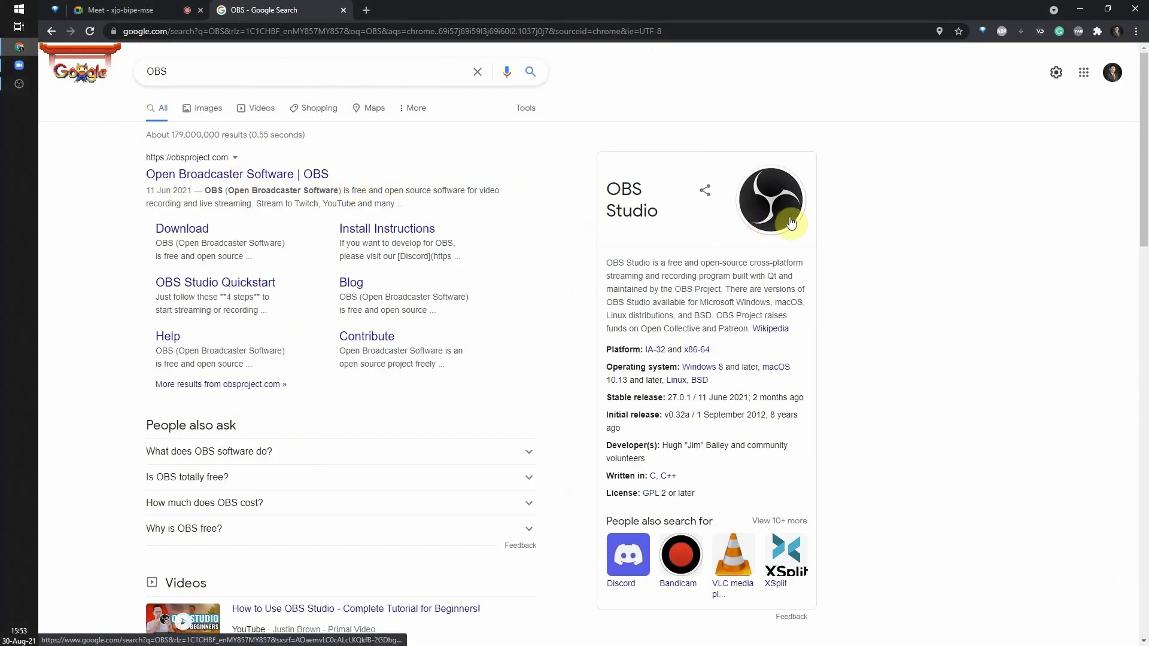
pyautogui.moveTo(851, 172)
pyautogui.mouseDown()
pyautogui.moveTo(698, 216)
pyautogui.moveTo(819, 174)
pyautogui.mouseUp()
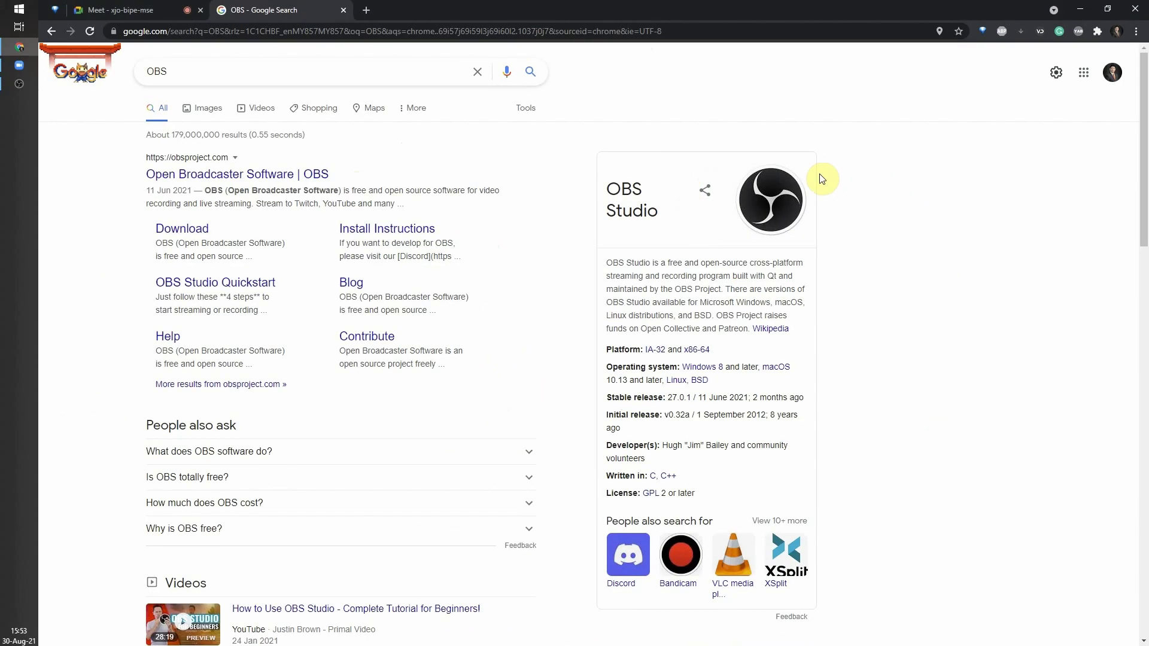
pyautogui.click(298, 176)
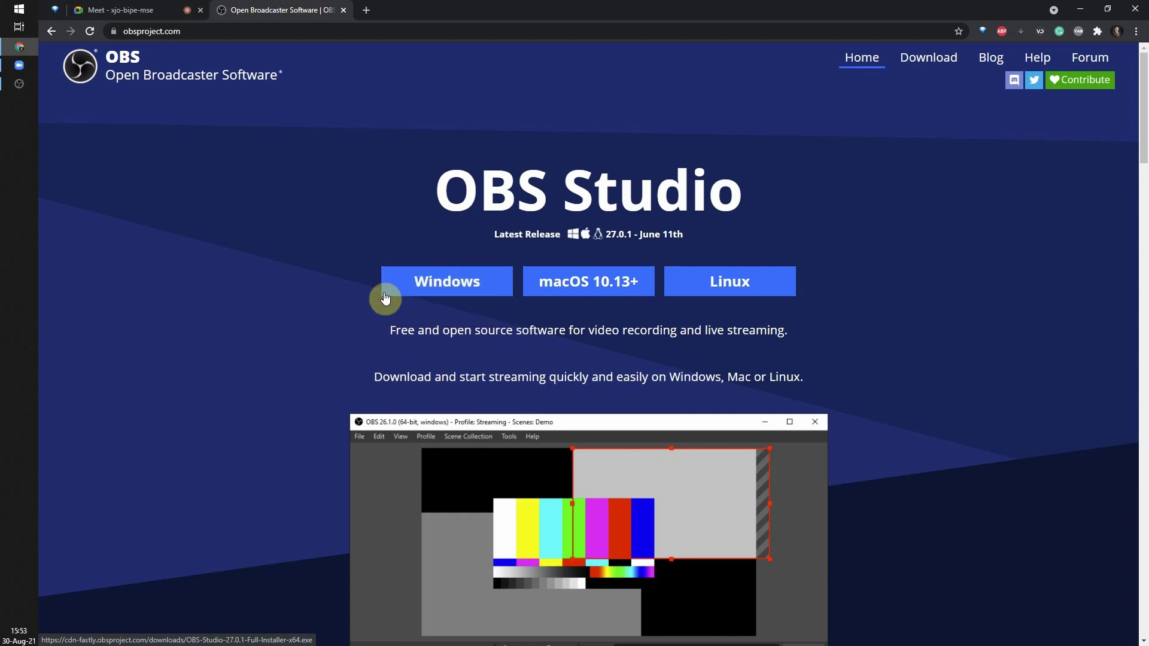
pyautogui.middleClick(299, 15)
pyautogui.click(21, 85)
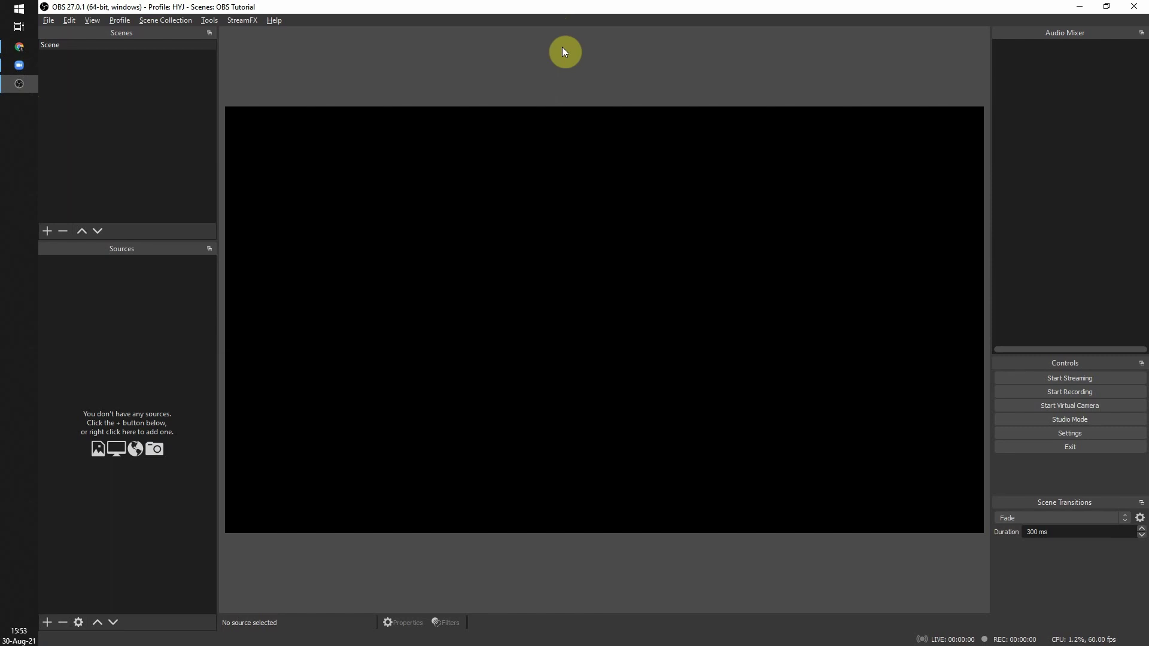
# Run the Auto-Configuration Wizard for virtual-camera-only use and apply 1920x1080 at 30 FPS
pyautogui.click(214, 24)
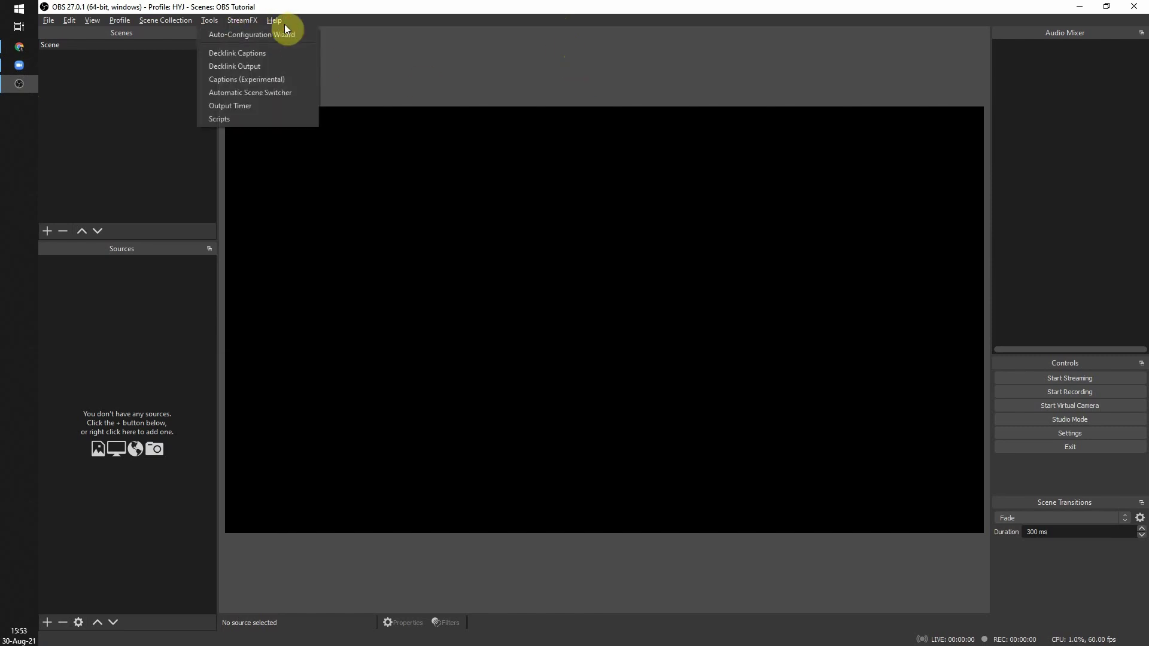
pyautogui.click(220, 36)
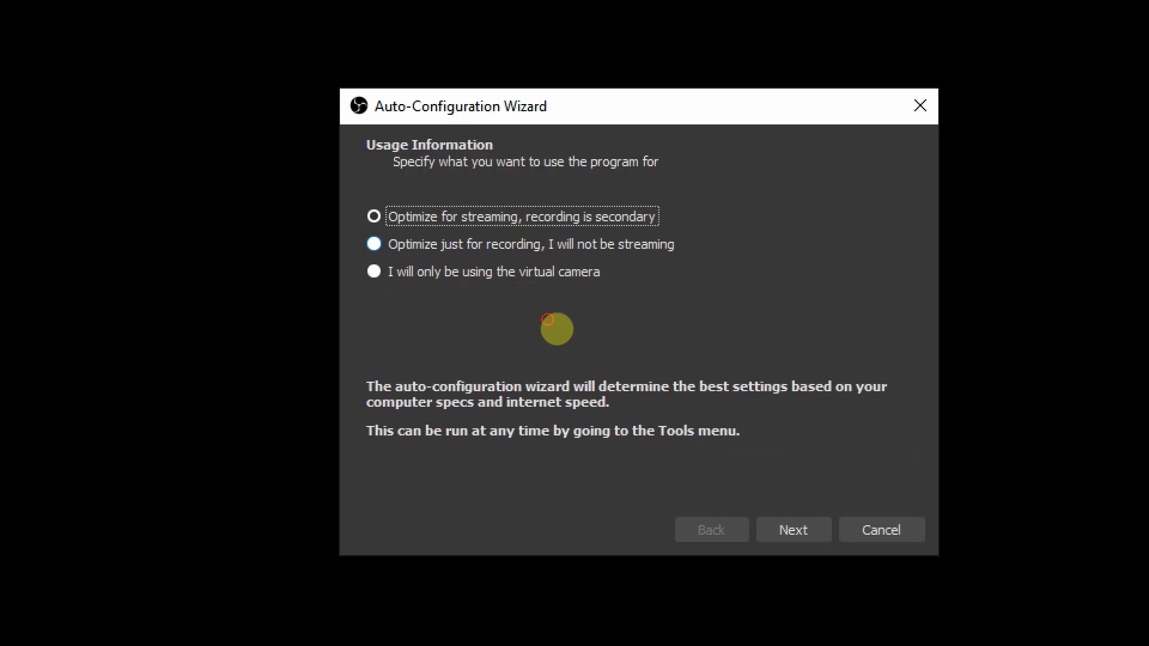
pyautogui.moveTo(610, 279)
pyautogui.mouseDown()
pyautogui.moveTo(535, 236)
pyautogui.moveTo(482, 288)
pyautogui.moveTo(631, 319)
pyautogui.moveTo(619, 256)
pyautogui.mouseUp()
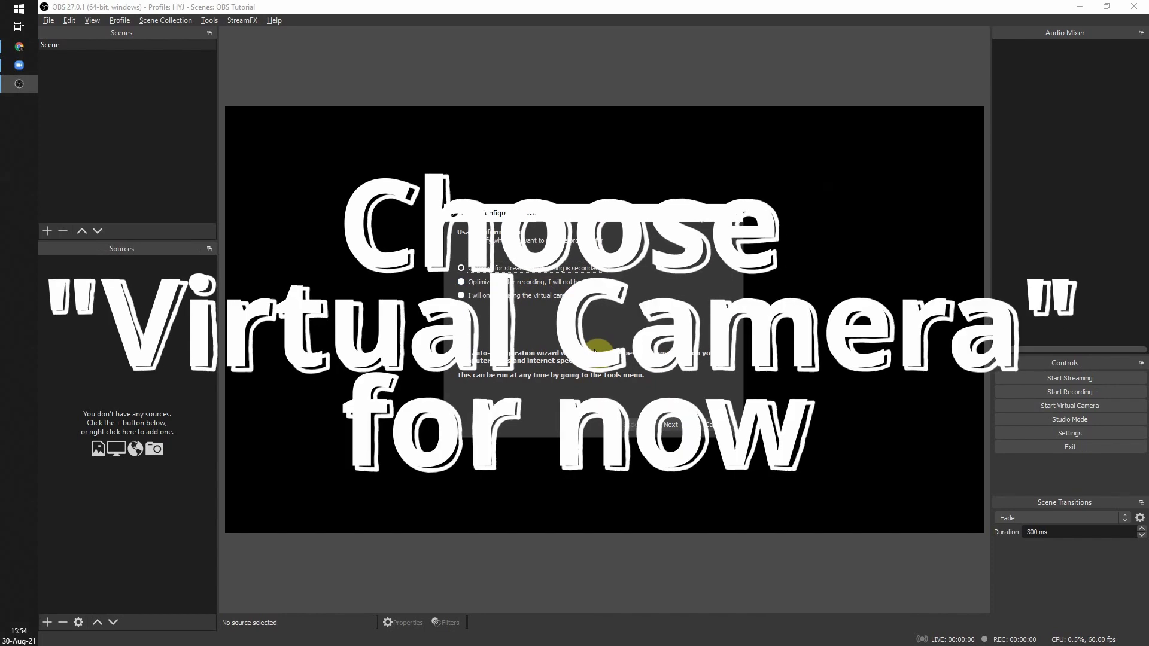
pyautogui.click(533, 297)
pyautogui.click(671, 424)
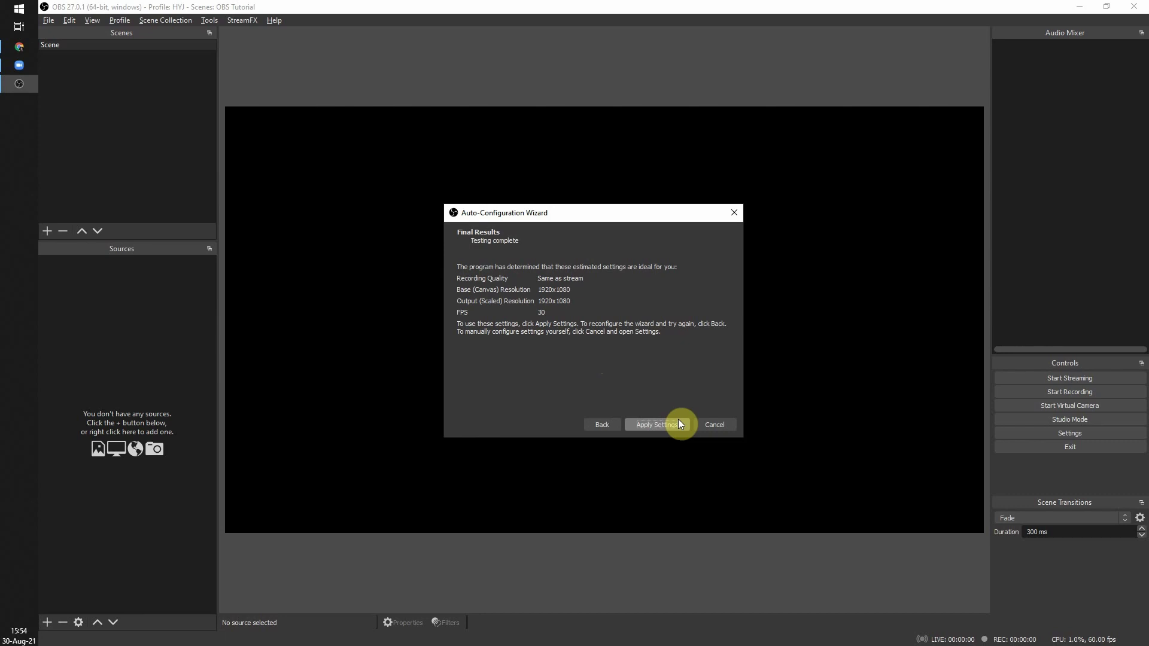
pyautogui.click(732, 220)
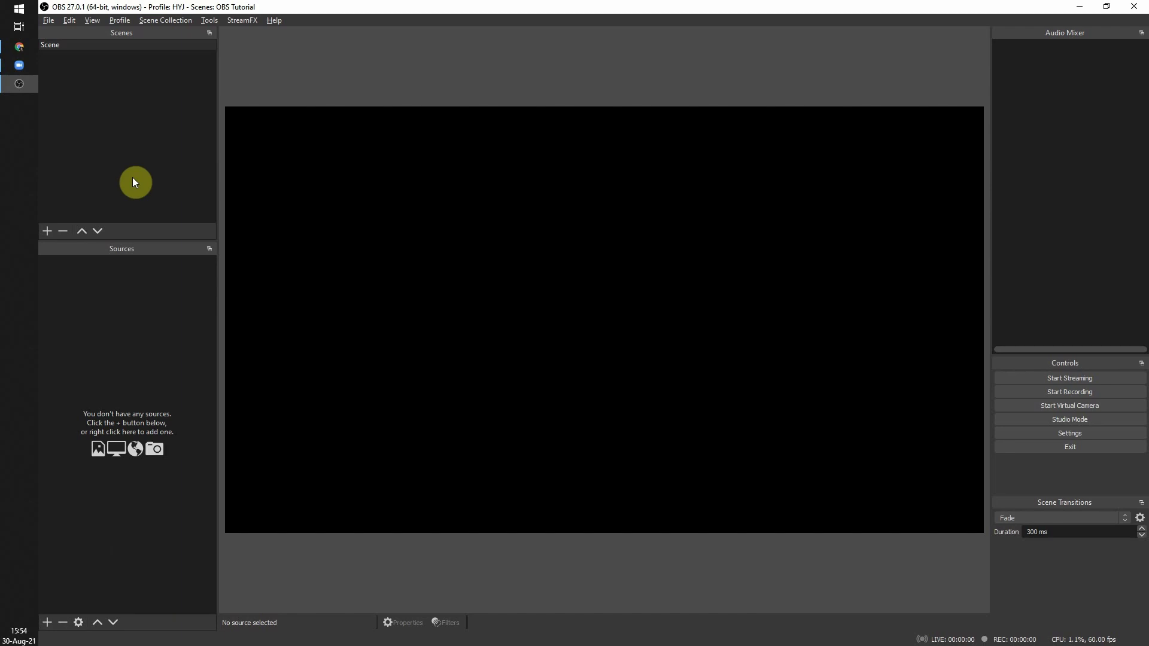
pyautogui.click(21, 52)
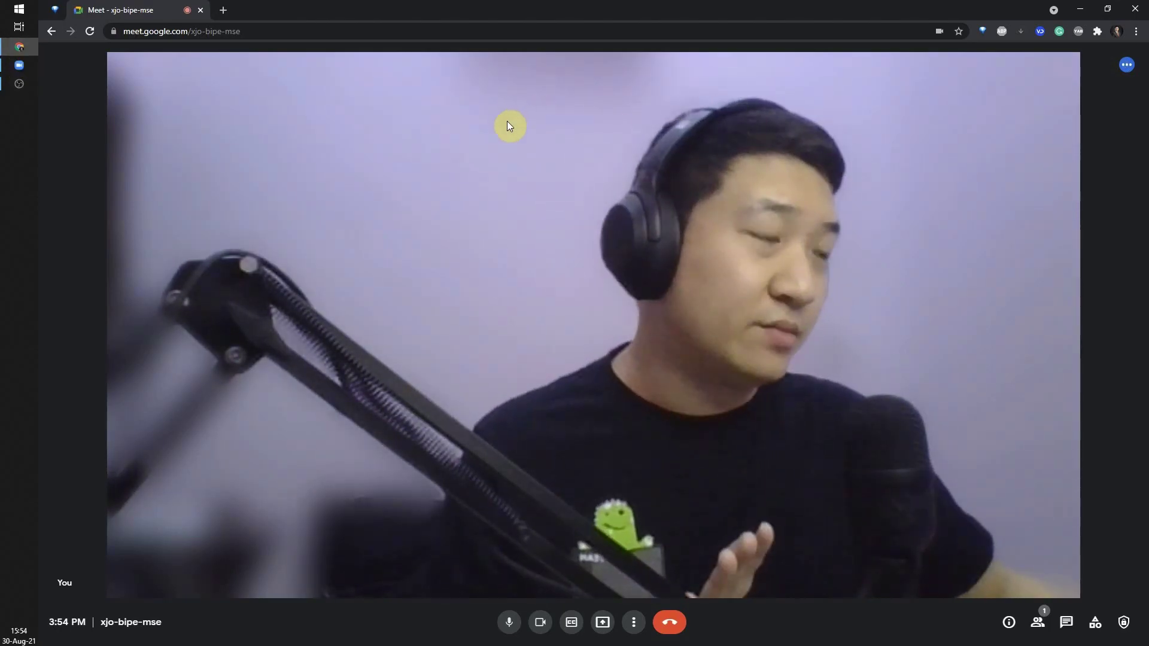
pyautogui.click(18, 83)
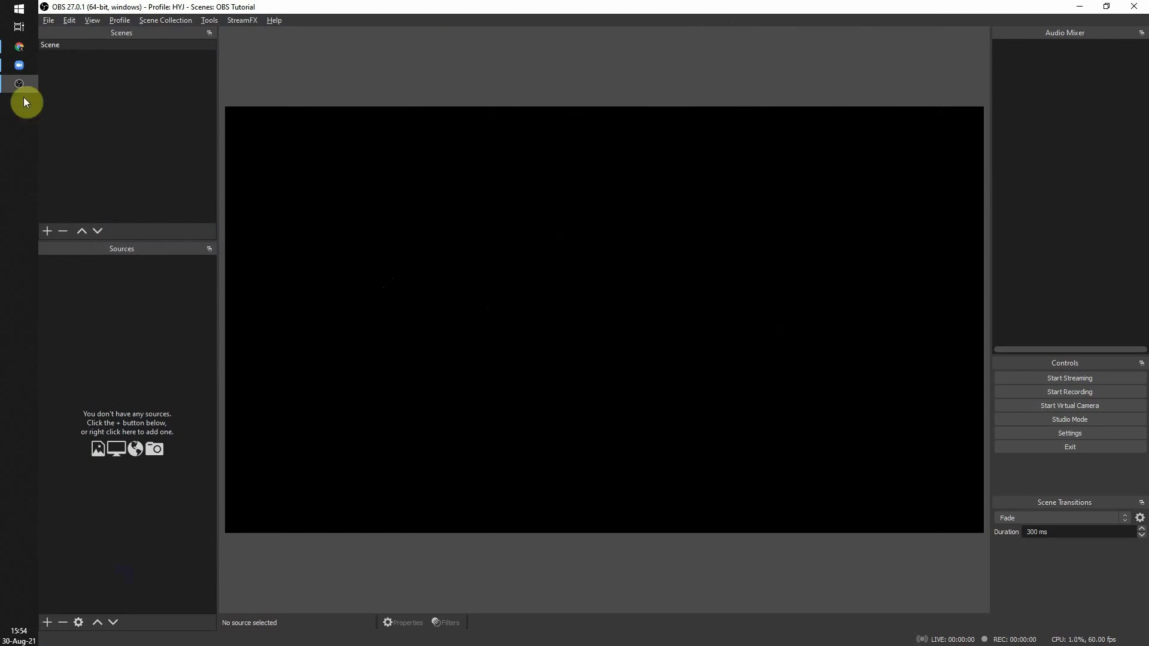
# Start a new Zoom meeting and open Choose Virtual Background from the video options
pyautogui.click(18, 65)
pyautogui.moveTo(663, 103); pyautogui.dragTo(658, 109)
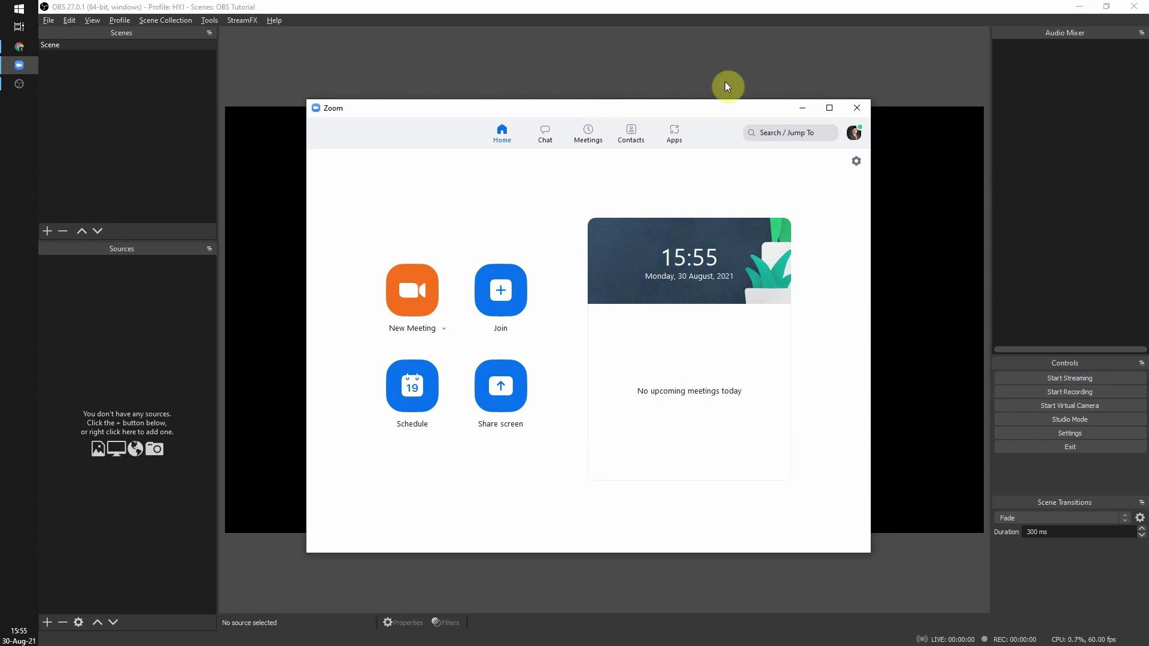
pyautogui.click(402, 321)
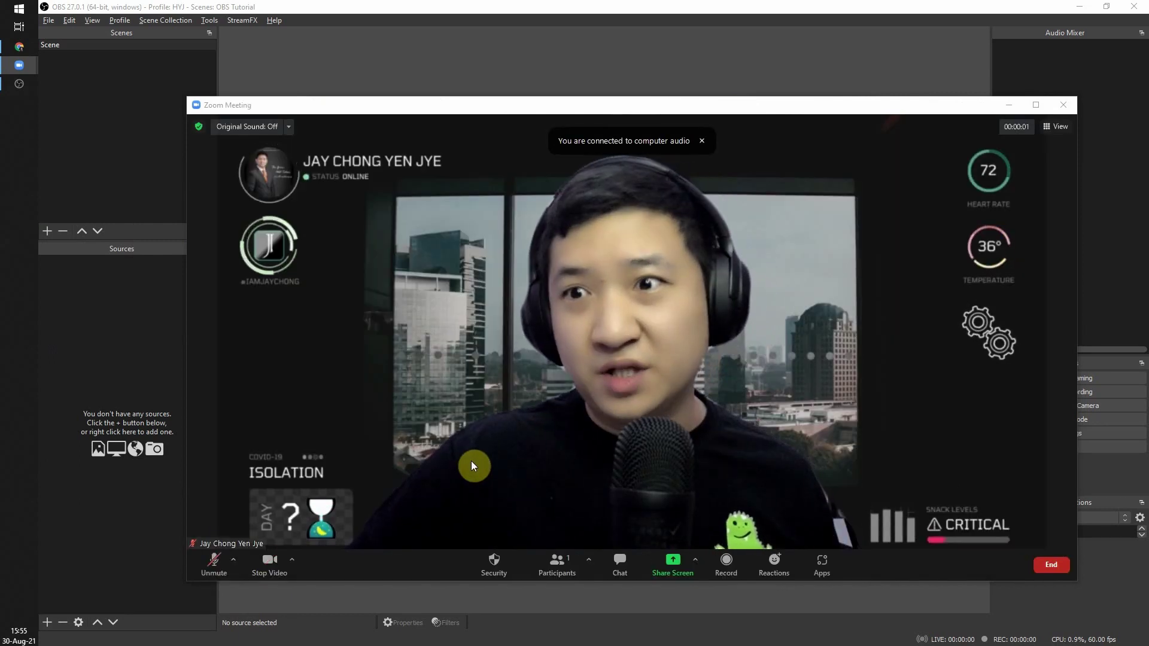
pyautogui.click(294, 561)
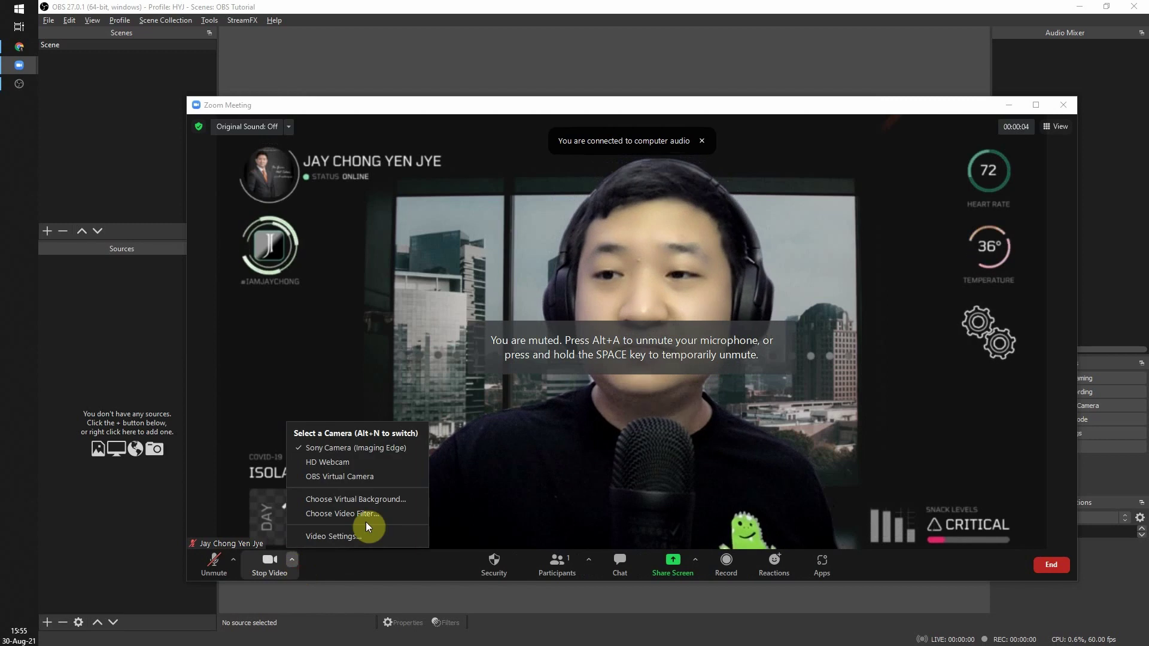
pyautogui.click(389, 499)
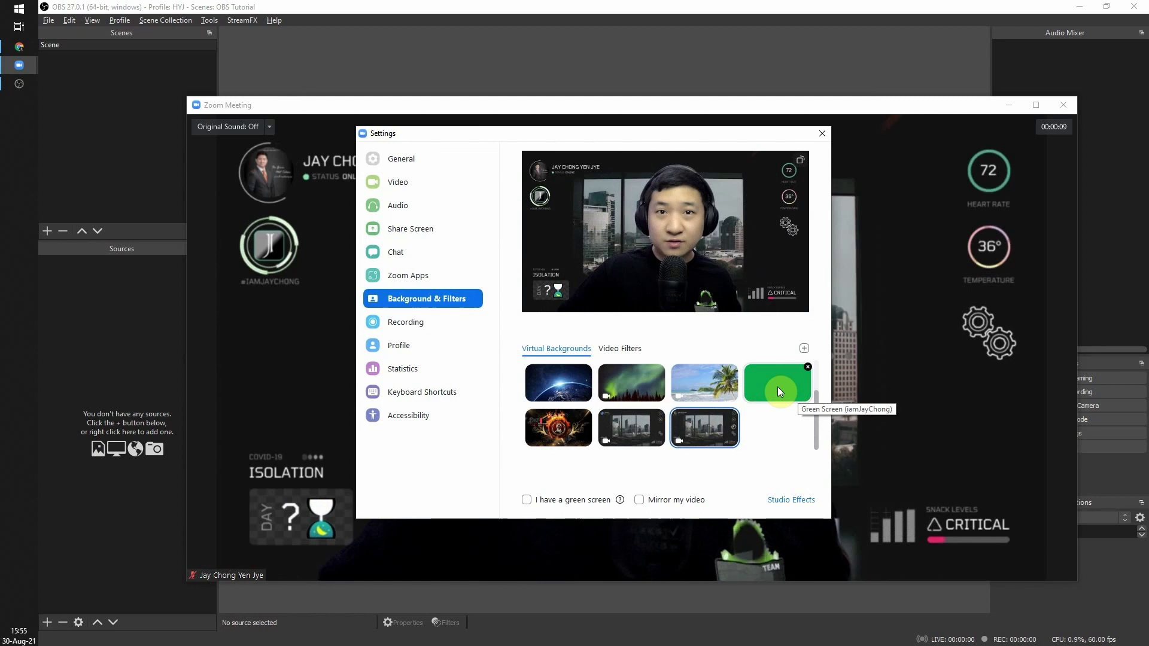
# Add Green Screen (iamJayChong).jpg as Zoom's virtual background and close Settings
pyautogui.scroll(2, 778, 389)
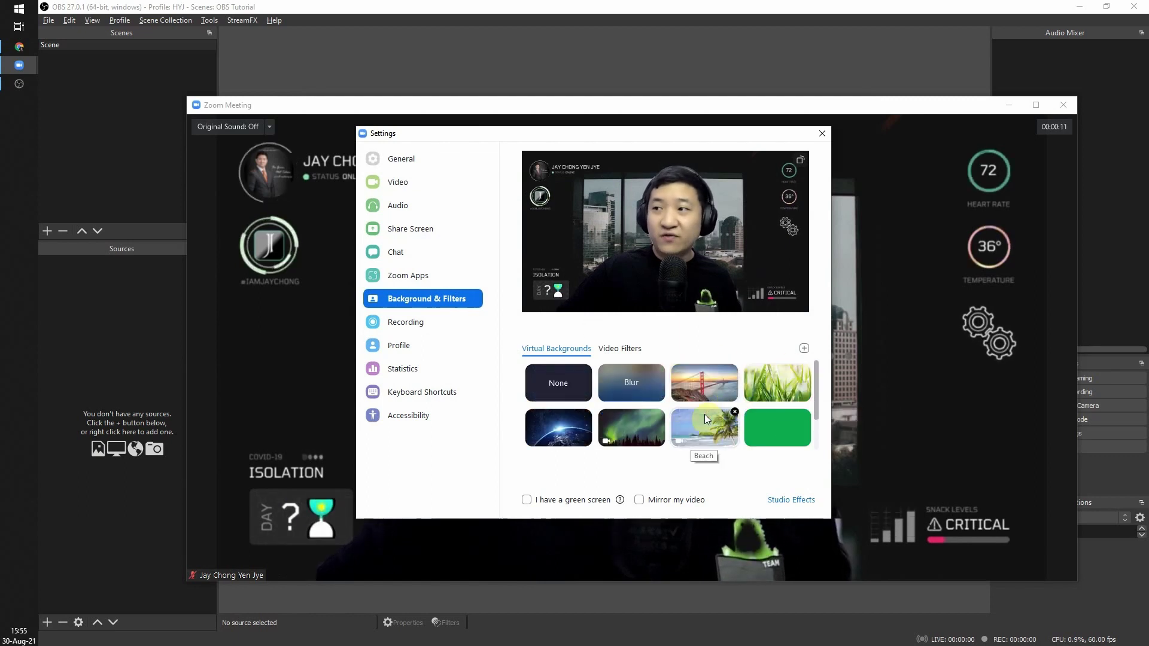
pyautogui.click(816, 397)
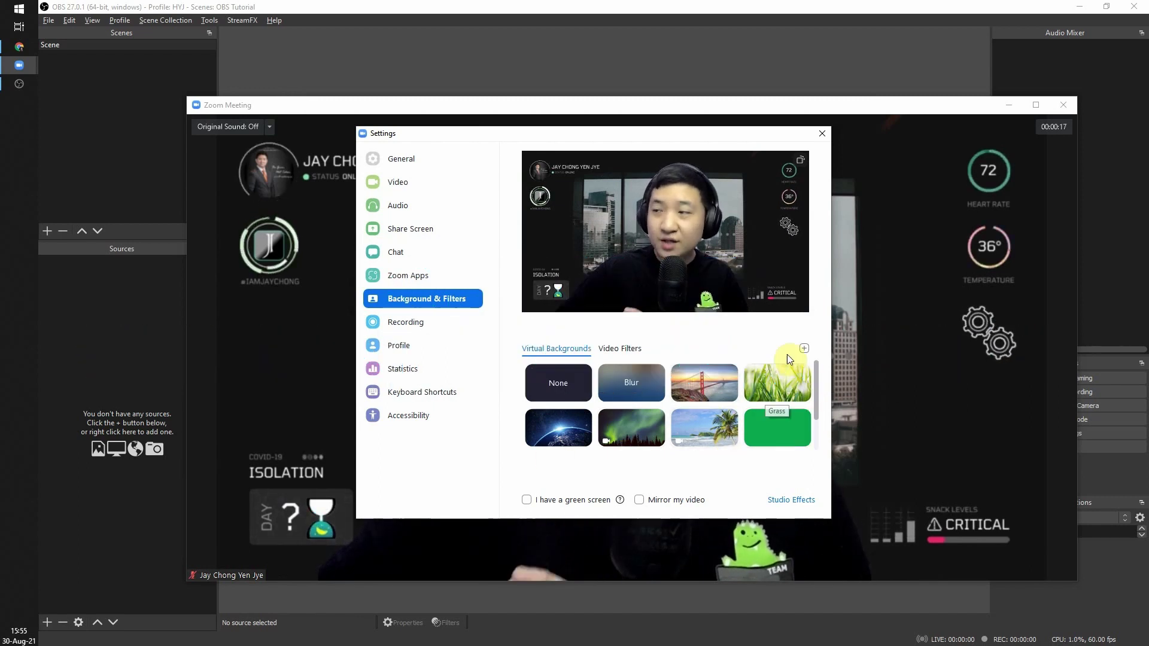
pyautogui.click(805, 349)
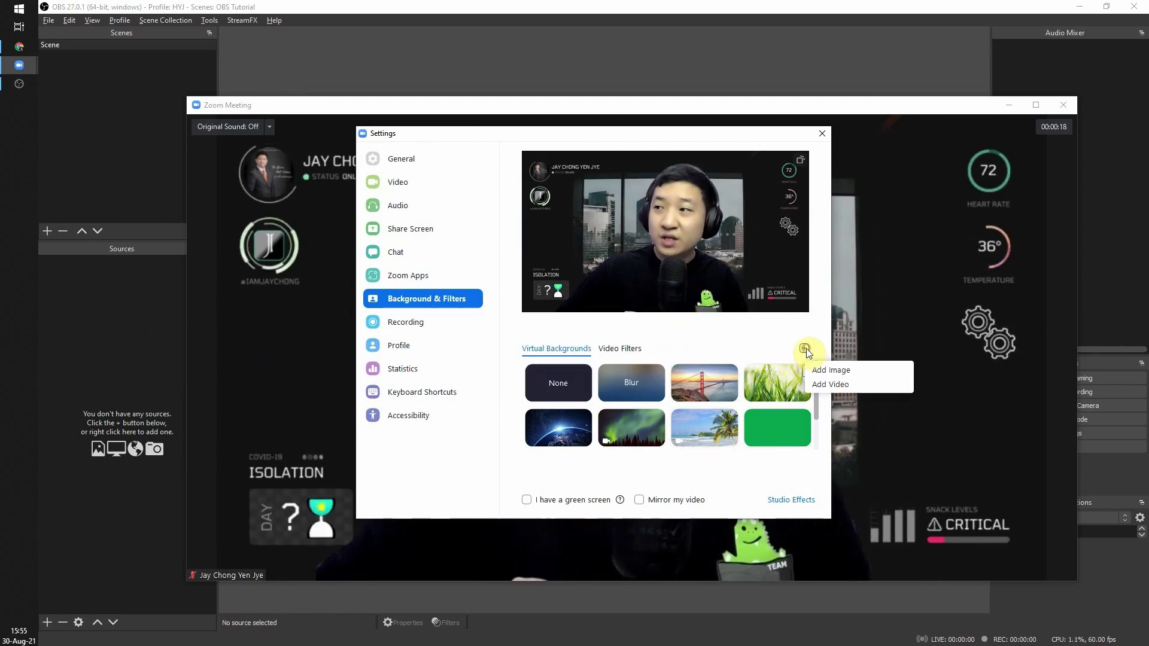
pyautogui.click(847, 373)
pyautogui.click(526, 358)
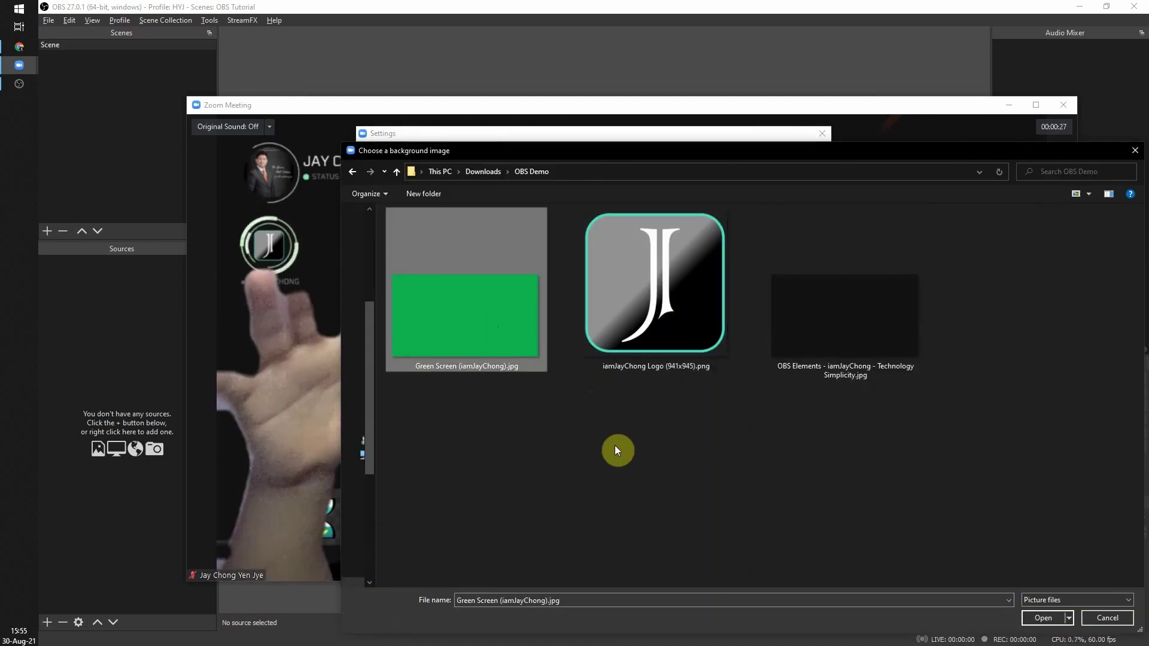
pyautogui.click(484, 318)
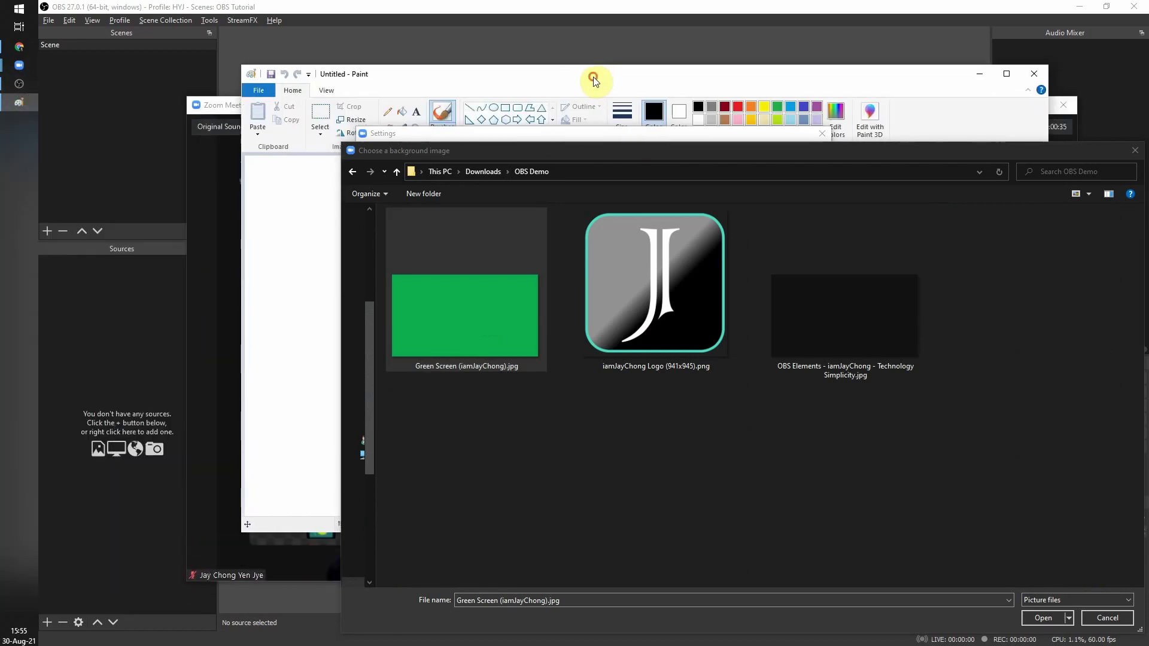
pyautogui.moveTo(1086, 150); pyautogui.dragTo(1054, 153)
pyautogui.doubleClick(493, 325)
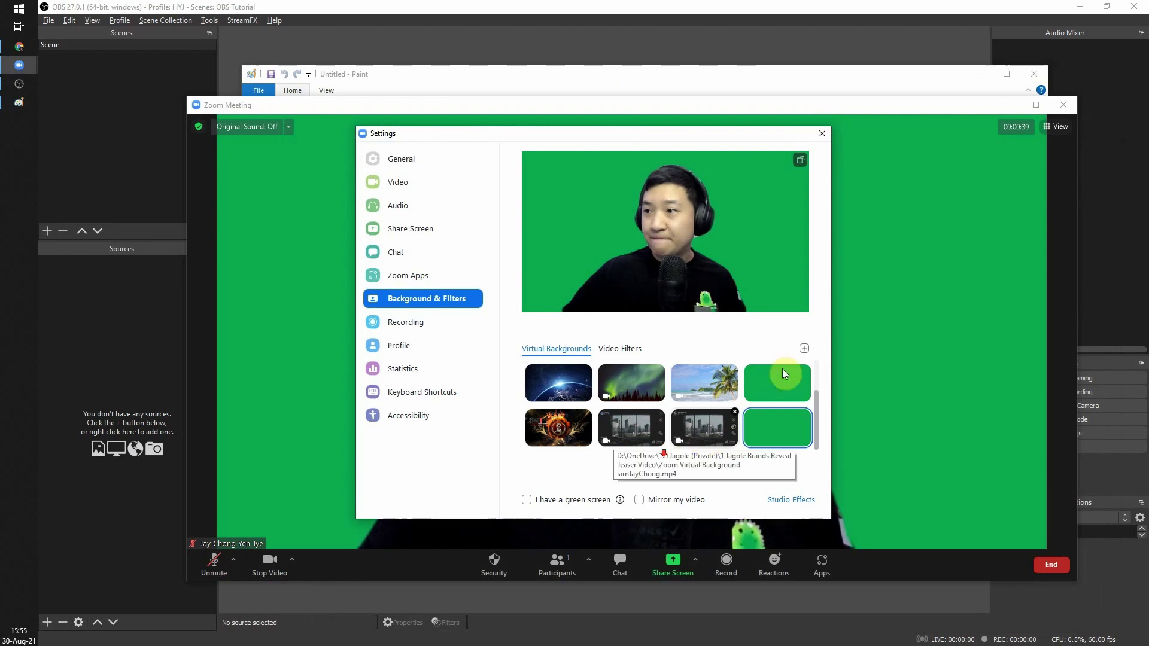
pyautogui.click(823, 133)
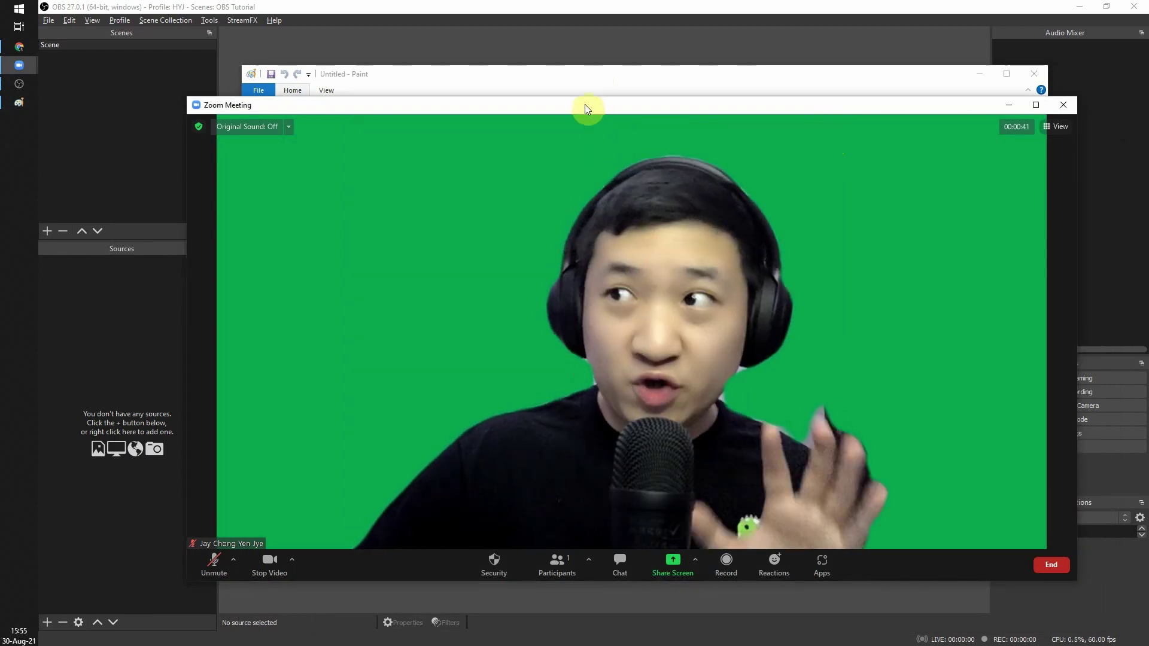
# Maximize Paint and fill the whole canvas with solid green
pyautogui.click(591, 78)
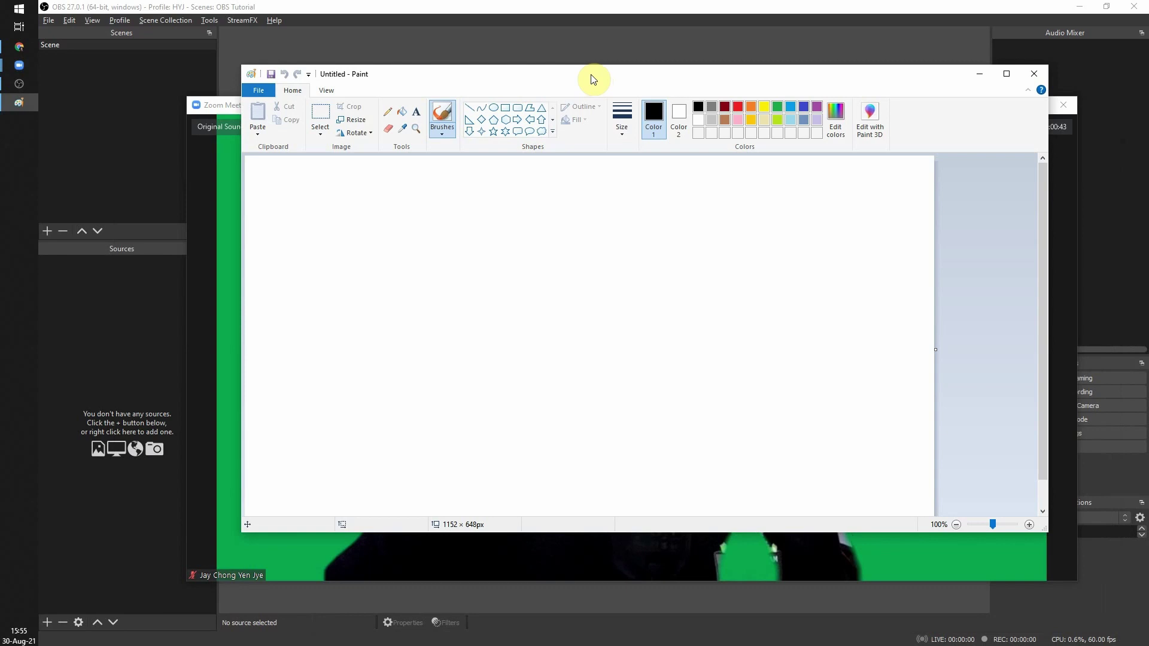
pyautogui.doubleClick(592, 78)
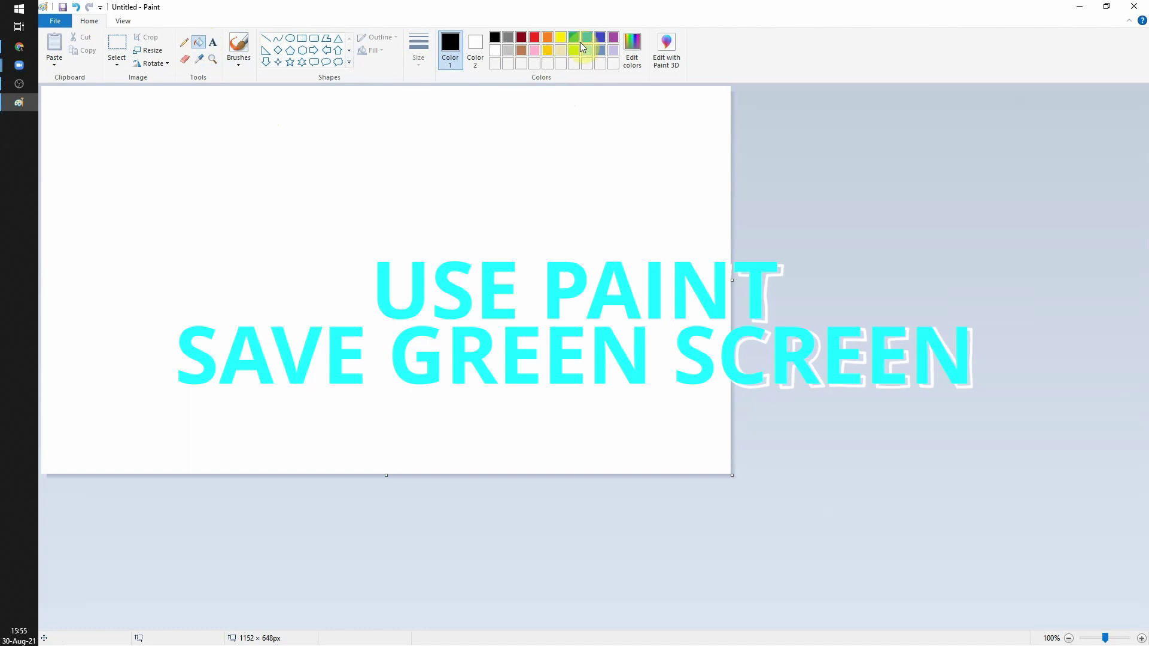
pyautogui.click(350, 159)
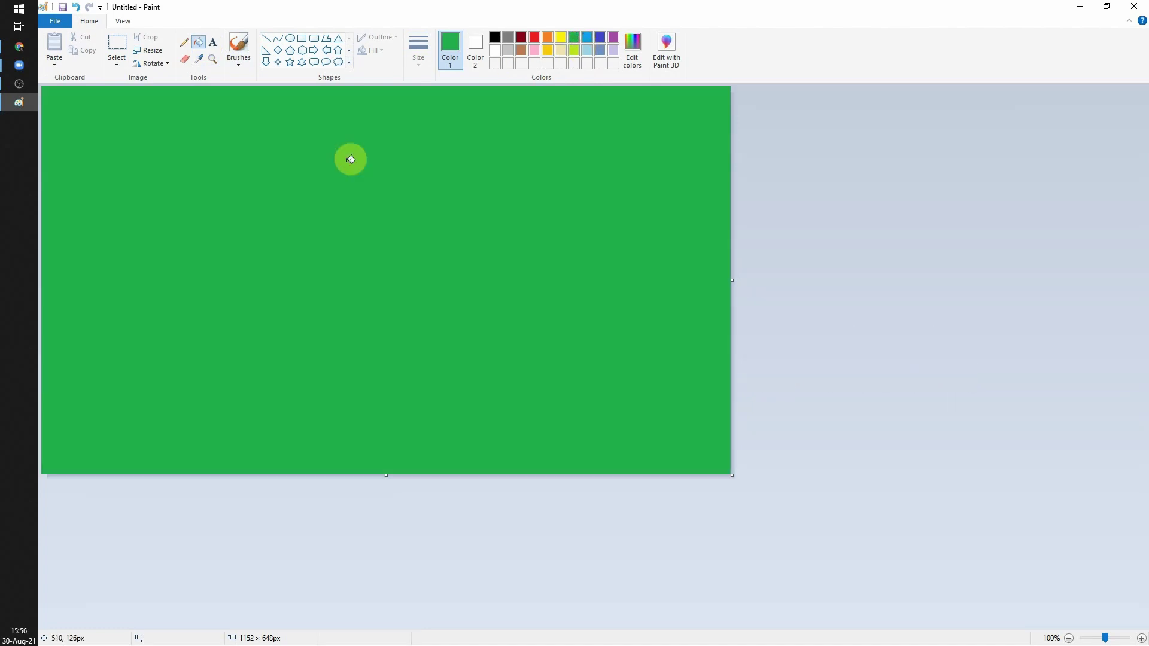
# Save the image as GREEN SCREEN.png in Downloads and close Paint
pyautogui.hotkey('ctrl', 's')
pyautogui.moveTo(589, 177); pyautogui.dragTo(492, 156)
pyautogui.click(377, 294)
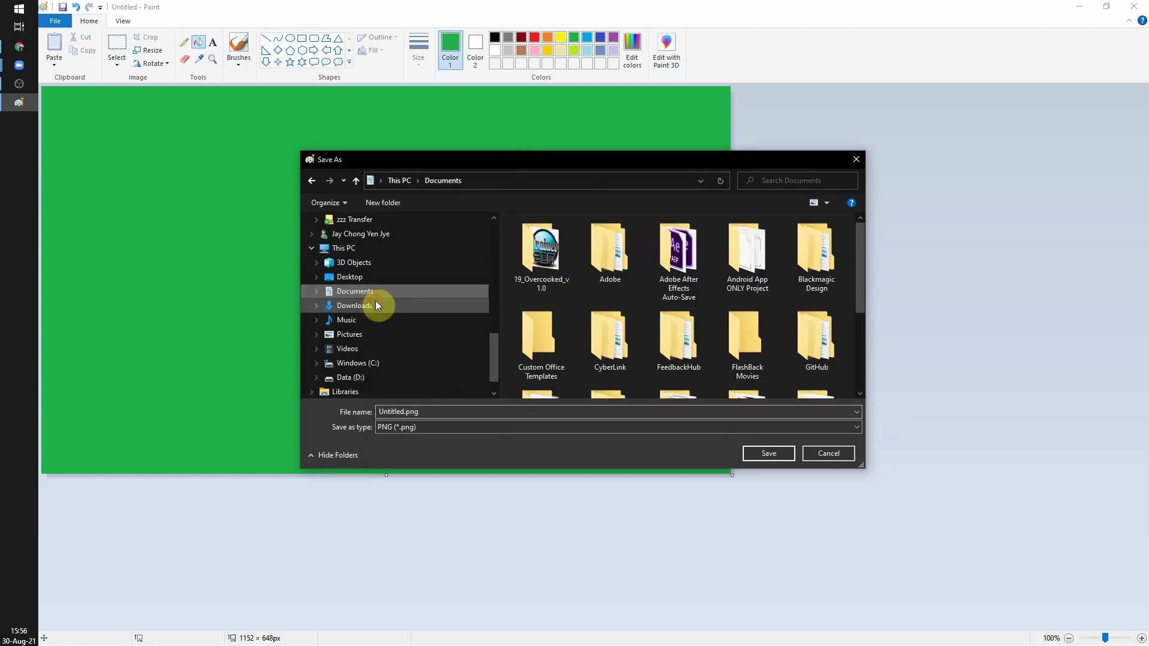
pyautogui.click(375, 304)
pyautogui.click(435, 410)
pyautogui.write('GREEN ')
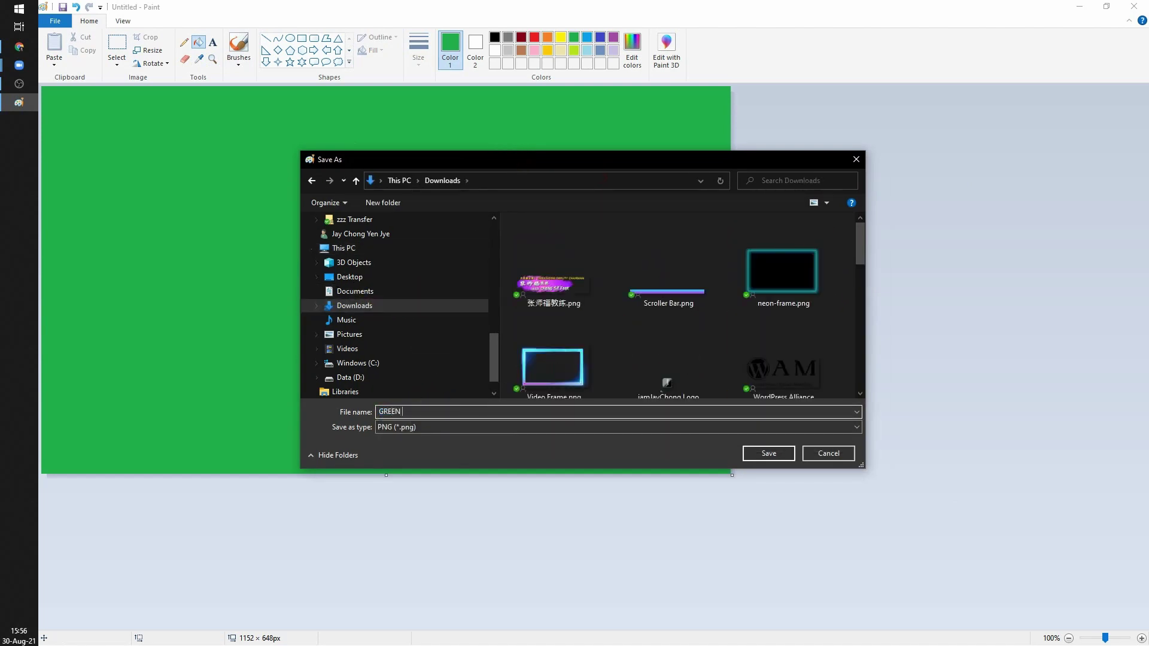
pyautogui.write('SCREEN')
pyautogui.press('Return')
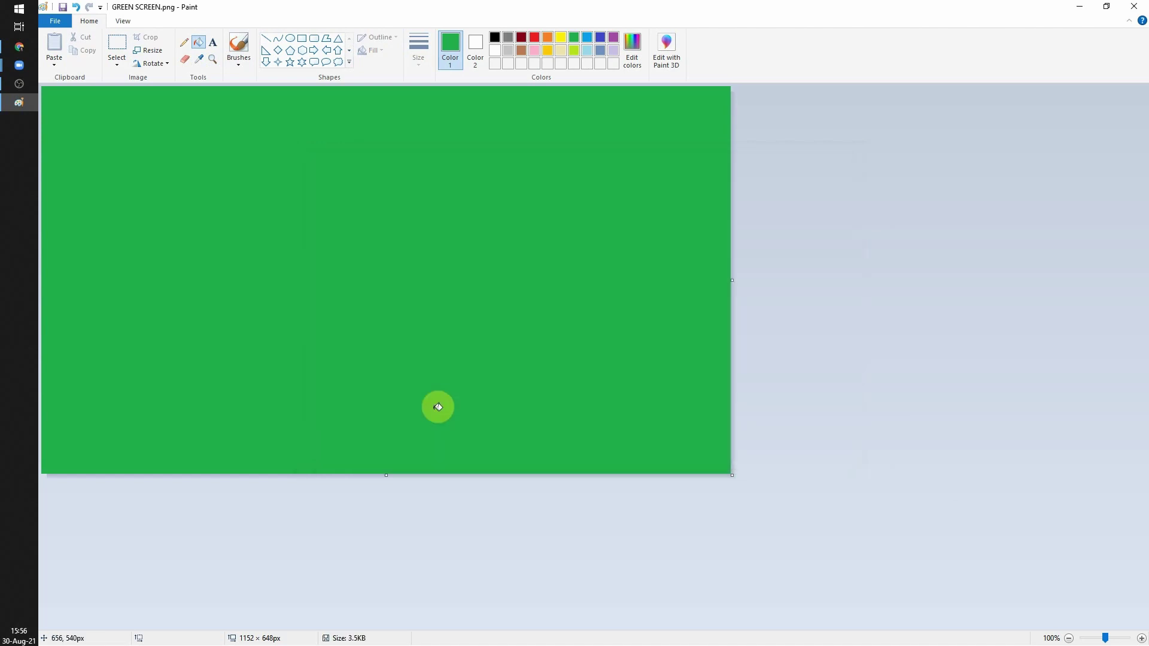
pyautogui.click(1134, 5)
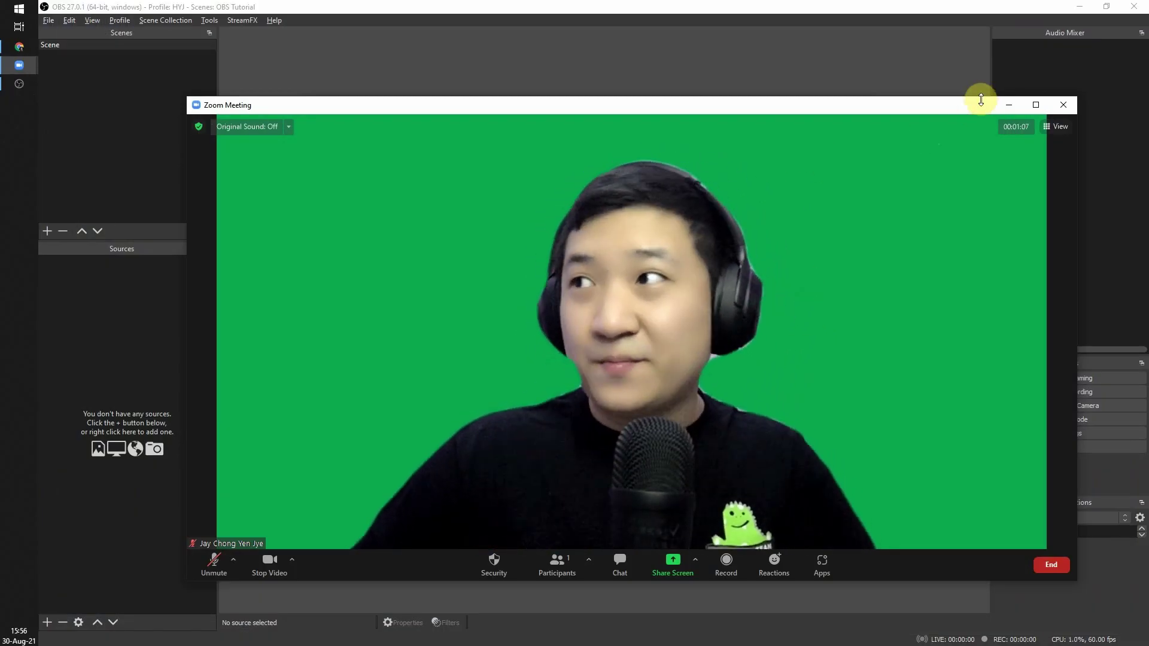
# Toggle Zoom's meeting video full screen and back, maximize then restore the window, then switch to OBS
pyautogui.doubleClick(820, 114)
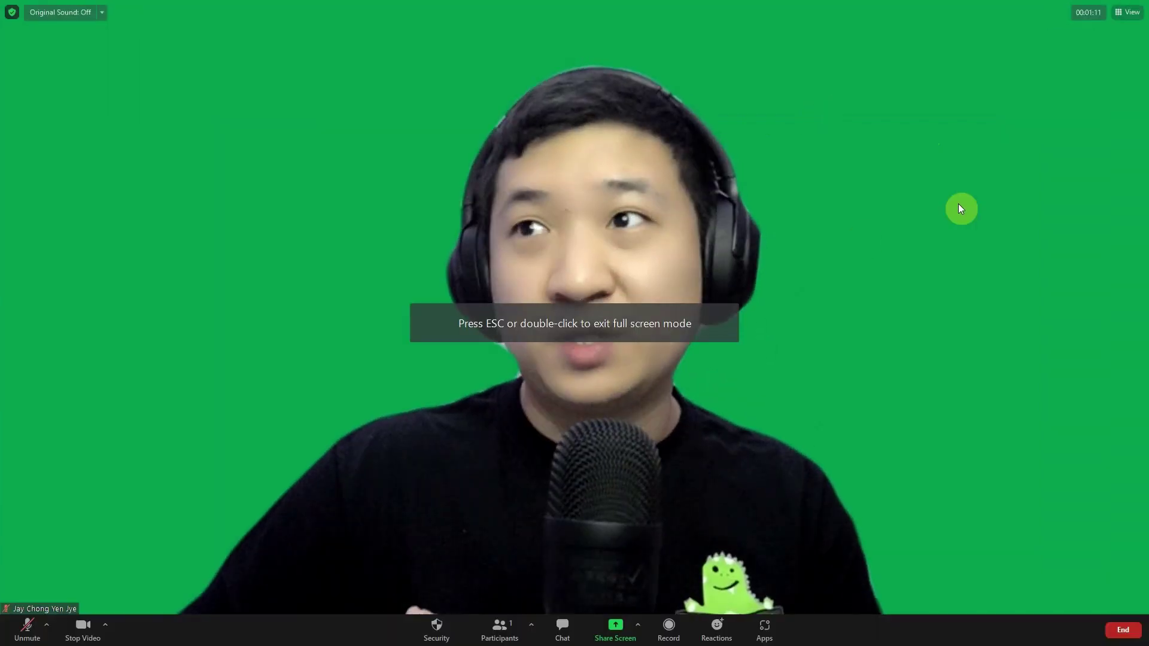
pyautogui.doubleClick(986, 132)
pyautogui.click(1037, 105)
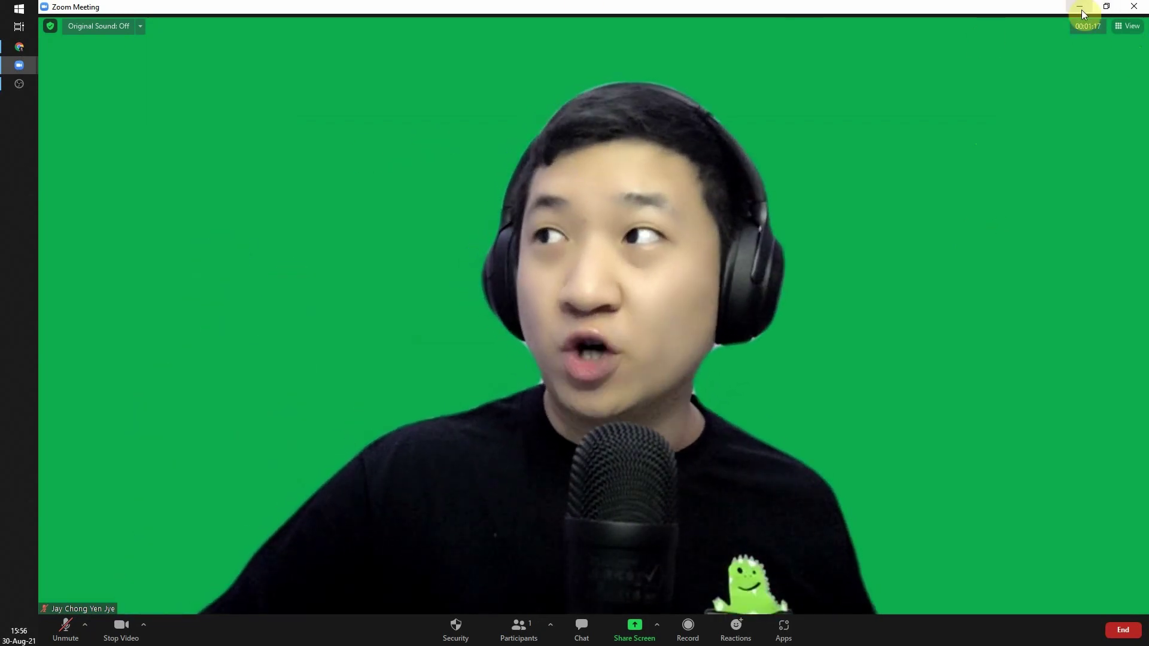
pyautogui.click(1107, 7)
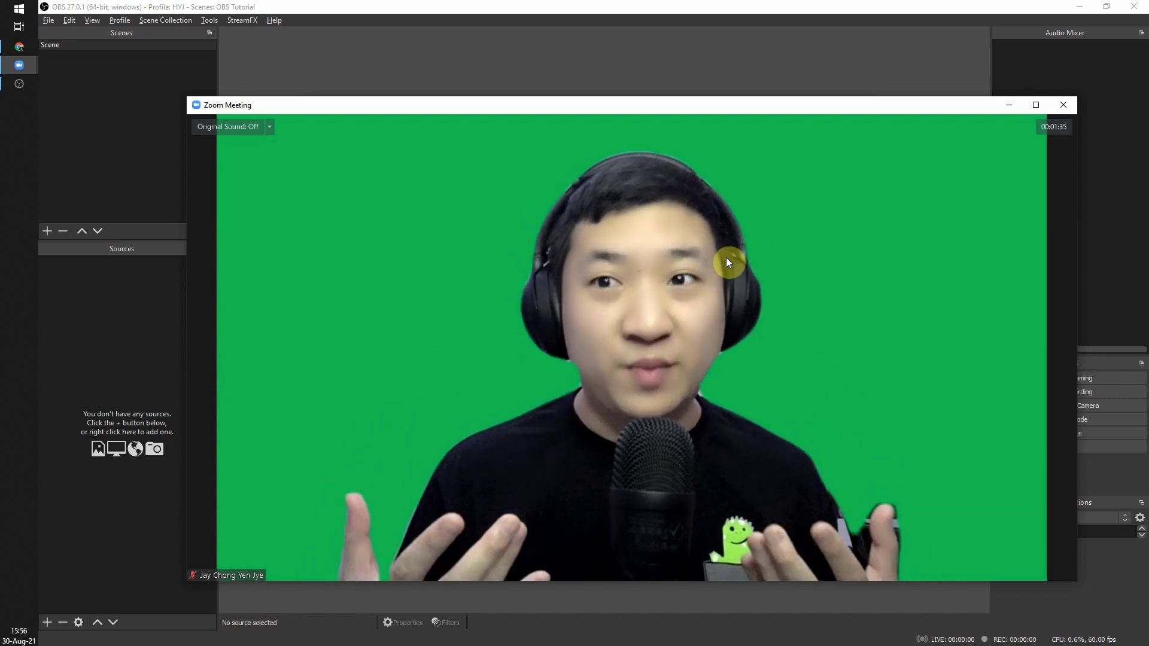
pyautogui.moveTo(540, 225)
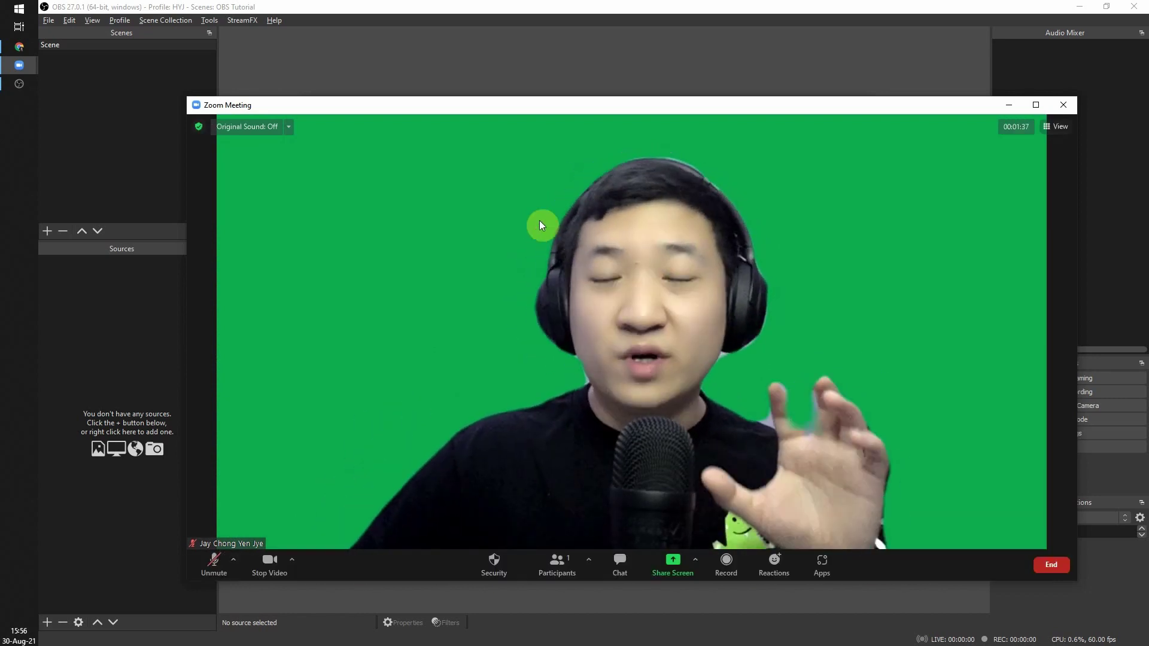
pyautogui.click(572, 6)
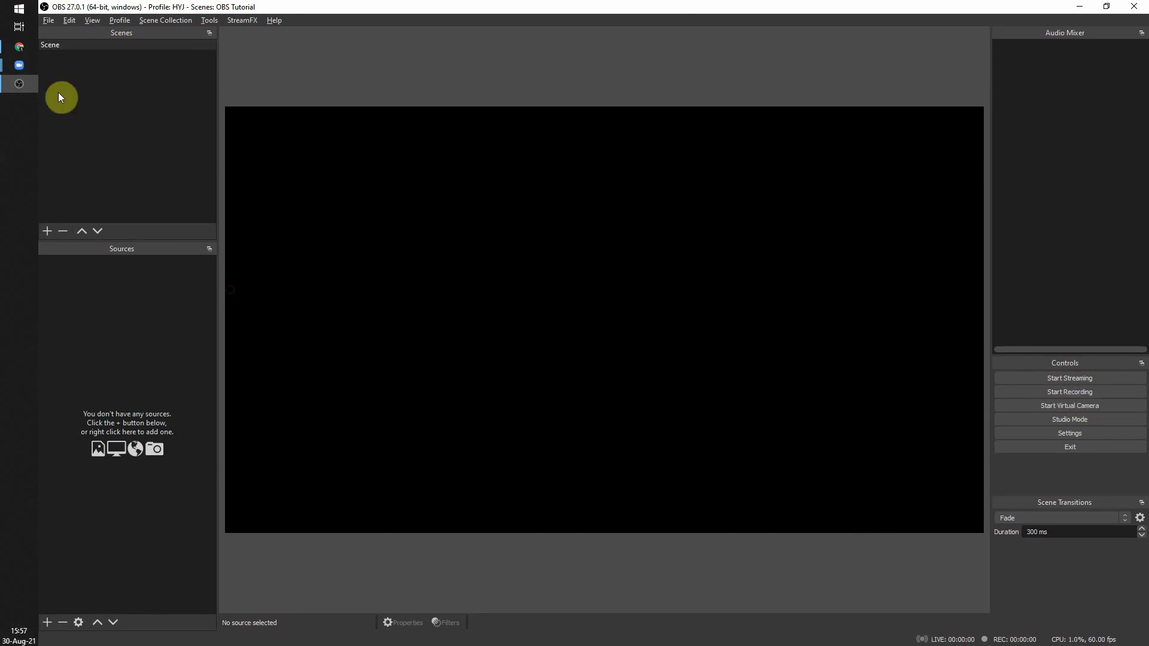
# Minimize the Zoom meeting window and add a new Window Capture source from OBS's Sources panel
pyautogui.rightClick(137, 289)
pyautogui.moveTo(179, 292)
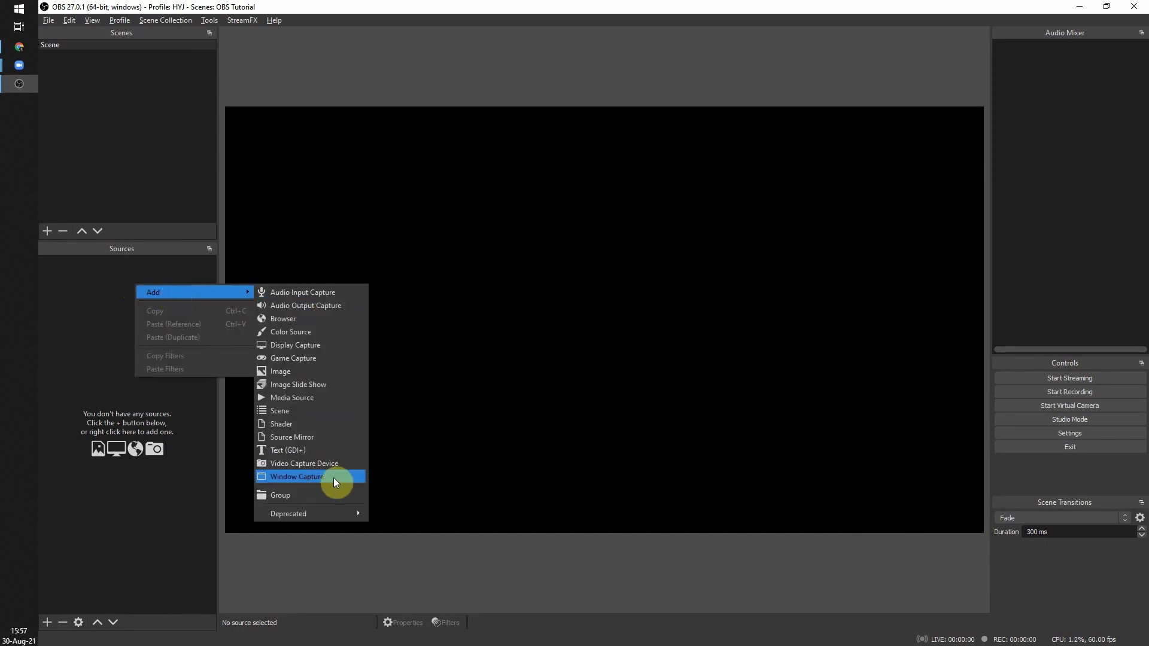
pyautogui.press('Escape')
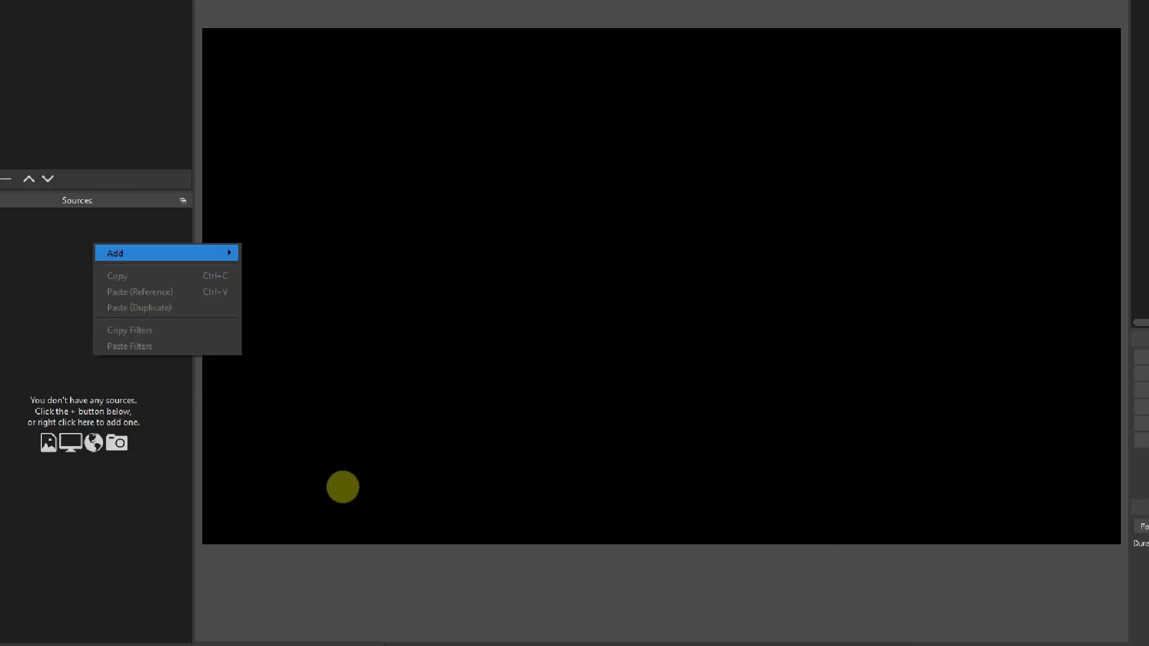
pyautogui.press('Escape')
pyautogui.rightClick(156, 253)
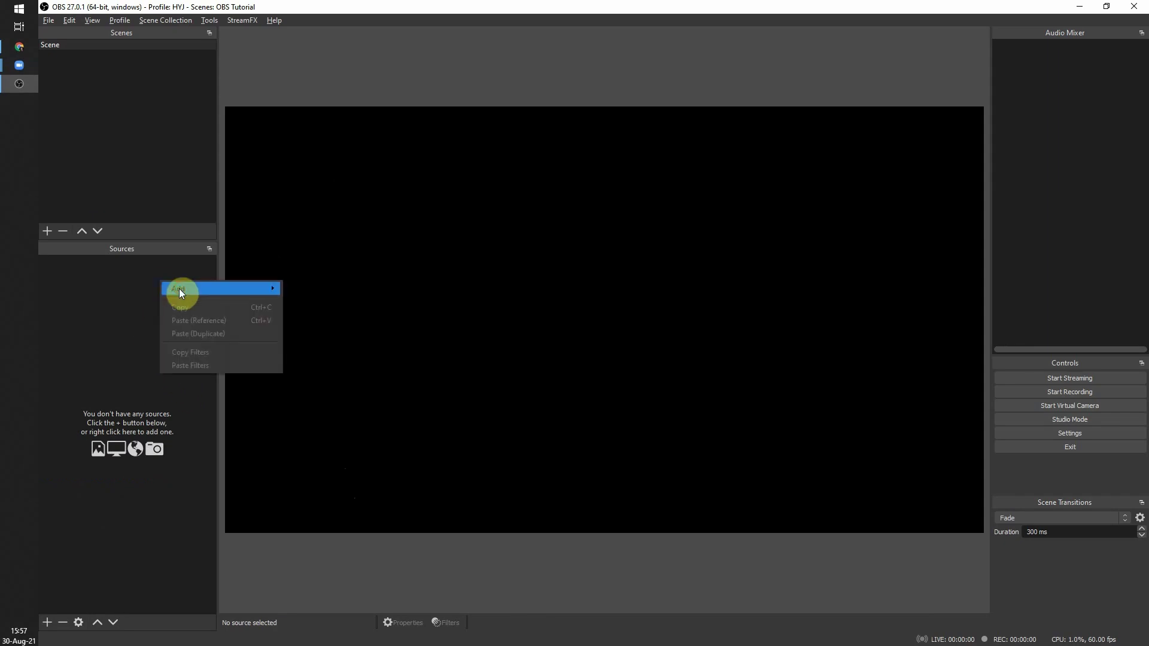
pyautogui.moveTo(180, 262)
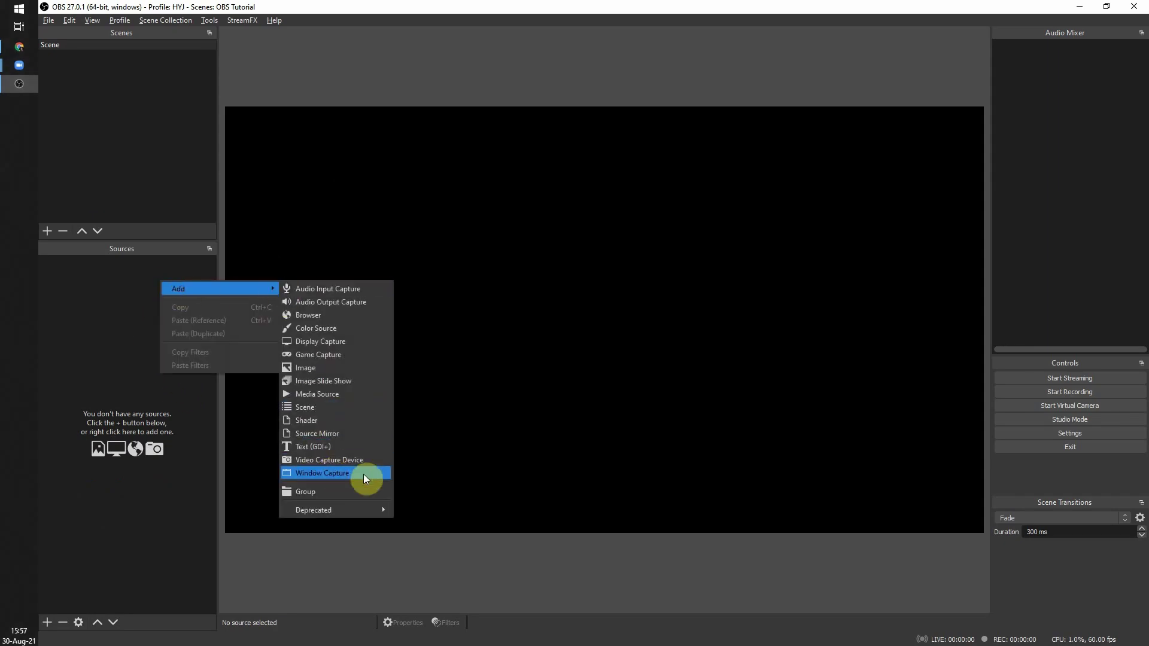
pyautogui.press('Escape')
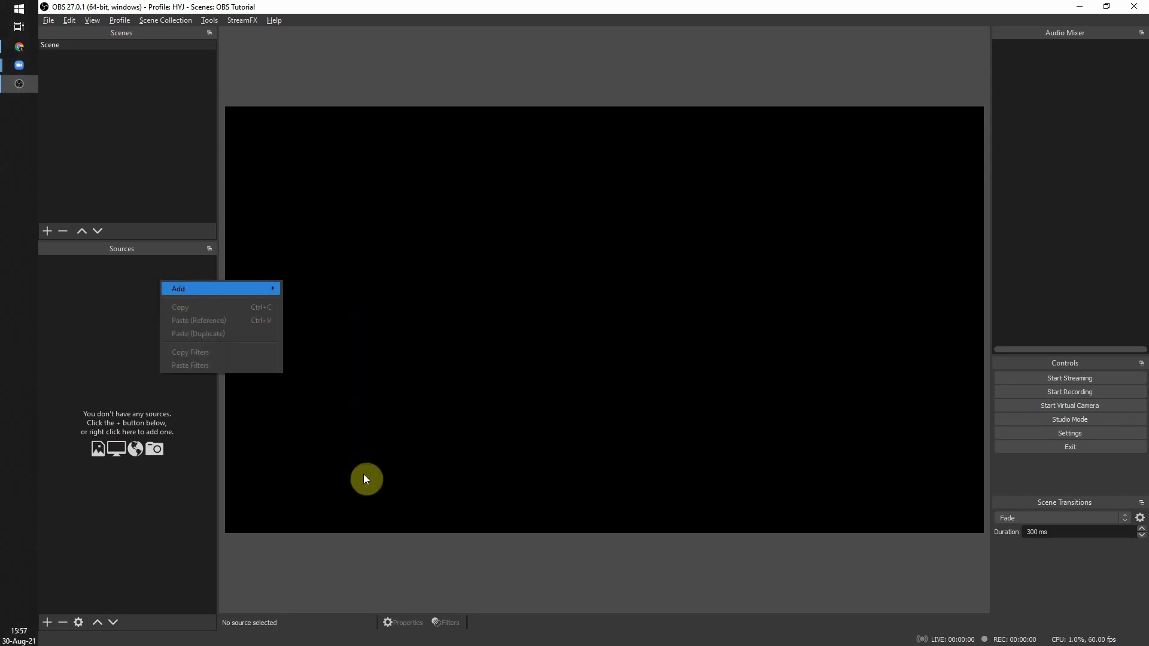
pyautogui.hotkey('alt', 'Tab')
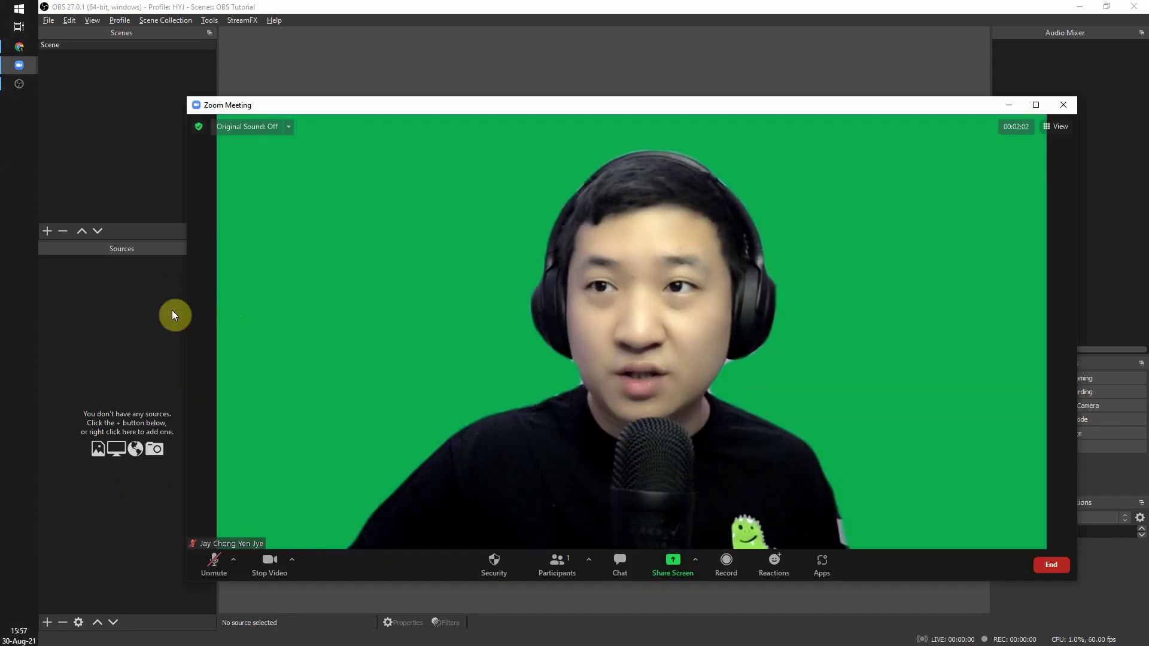
pyautogui.click(1008, 105)
pyautogui.rightClick(162, 292)
pyautogui.moveTo(179, 297)
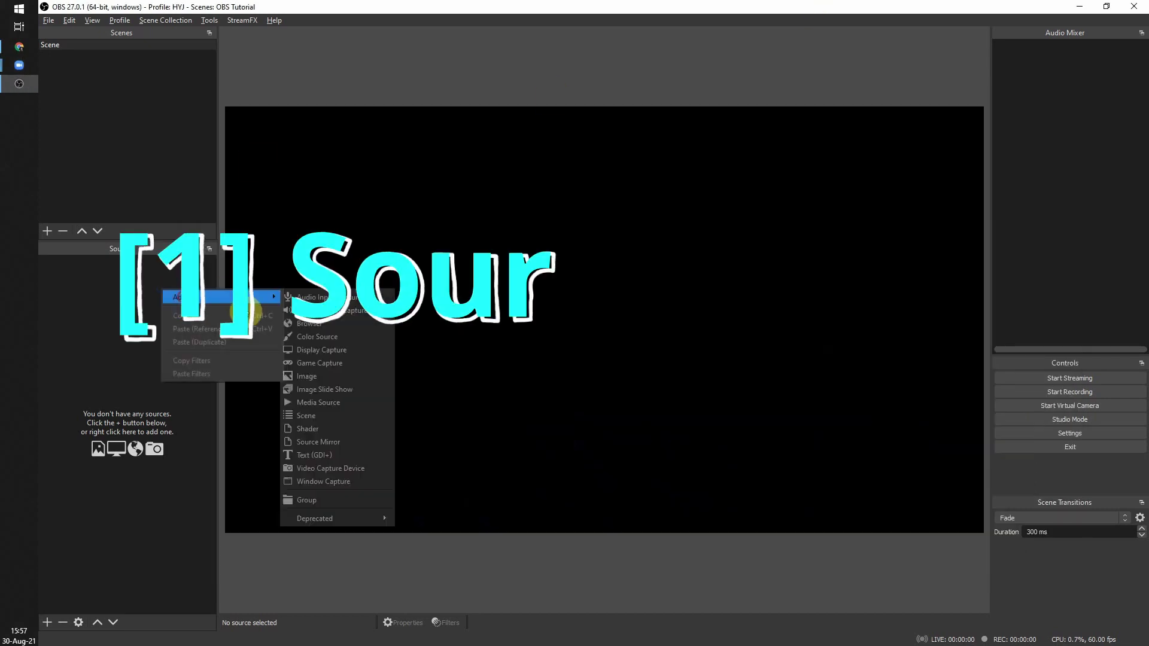
pyautogui.click(325, 484)
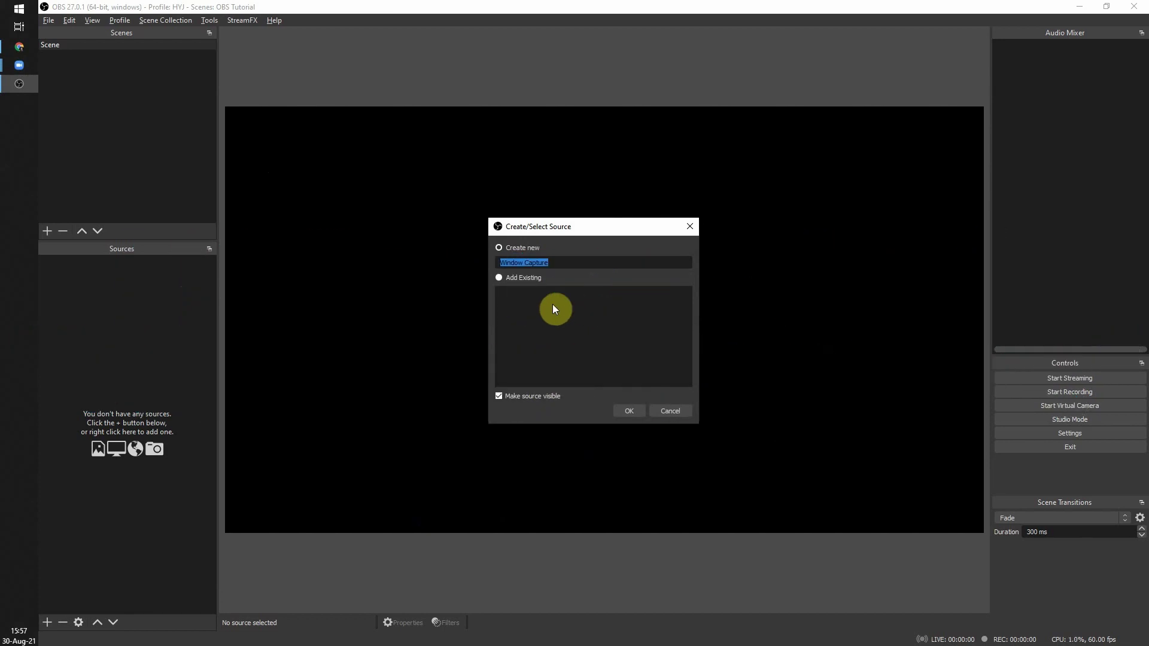
# Name the new Window Capture source 'Capture Zoom Window' and create it
pyautogui.write('Capture Zoom Window')
pyautogui.press('Return')
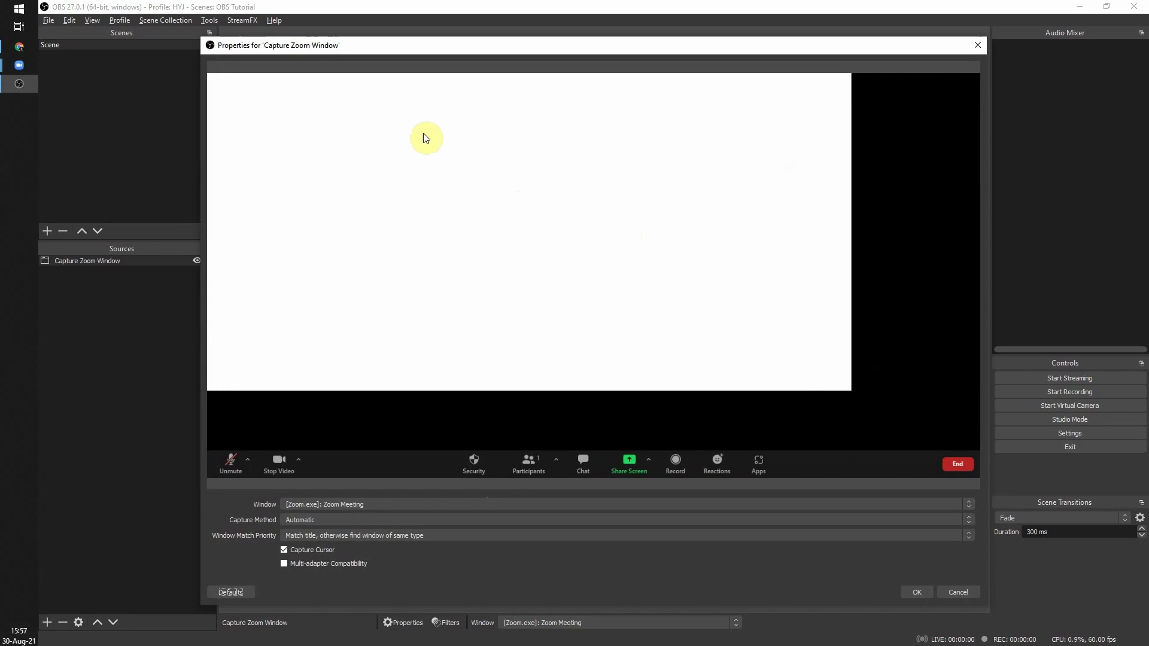
pyautogui.moveTo(580, 46); pyautogui.dragTo(601, 41)
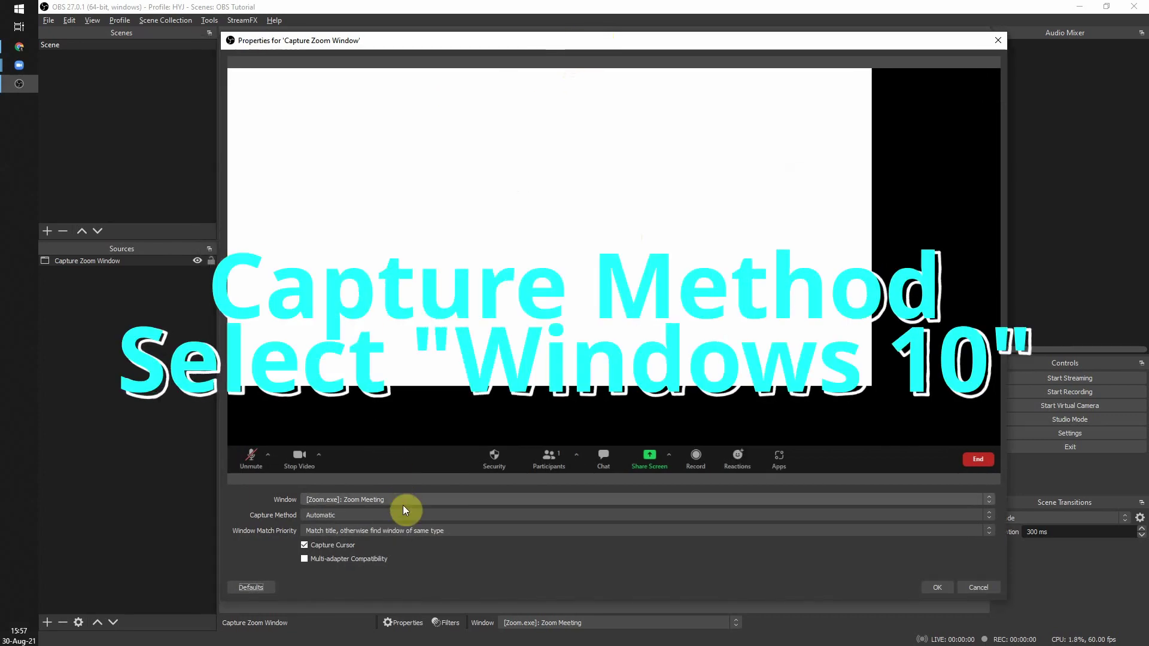
pyautogui.click(473, 500)
pyautogui.click(636, 207)
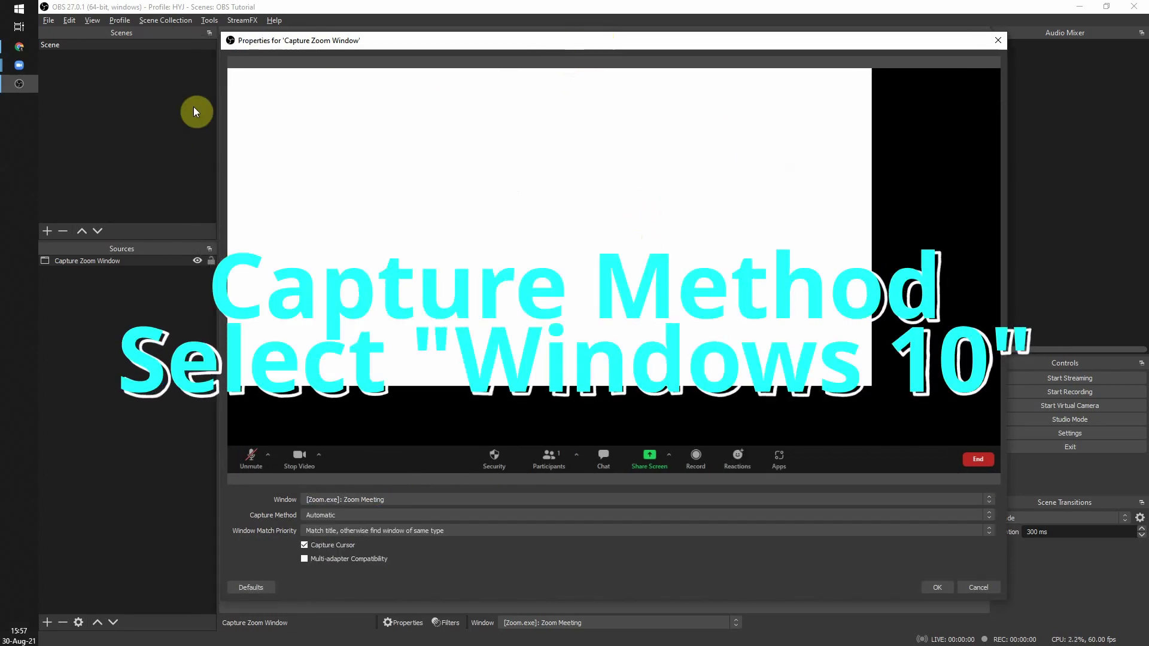
# Restore the Zoom window behind OBS and reselect [Zoom.exe]: Zoom Meeting as the captured window
pyautogui.moveTo(19, 64)
pyautogui.click(116, 144)
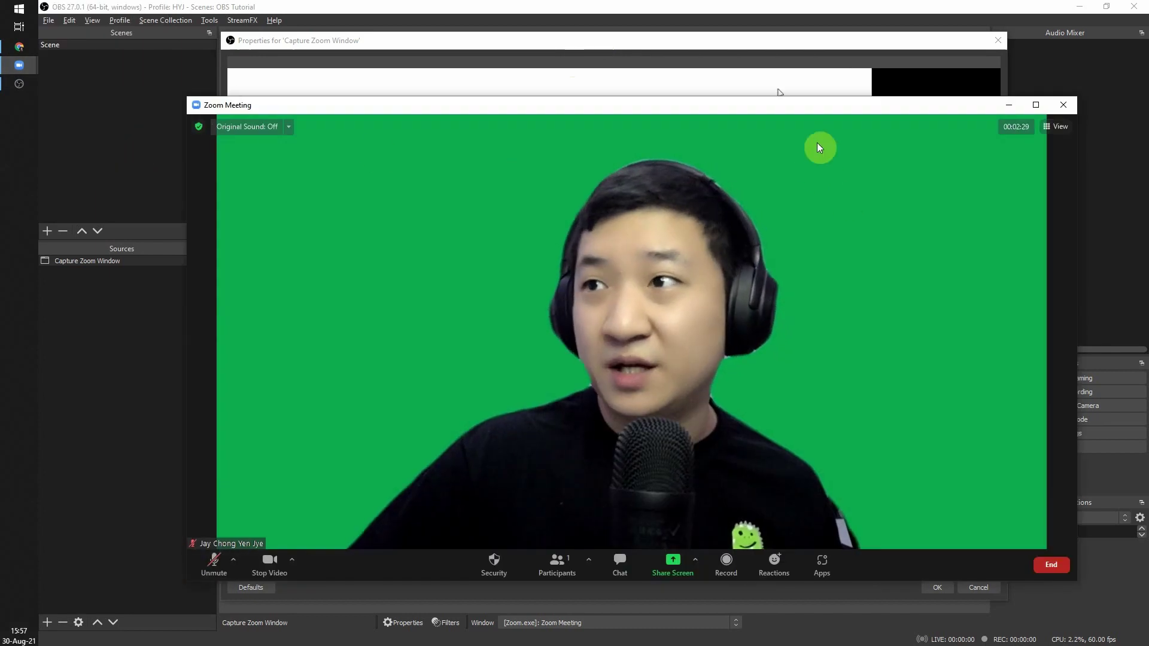
pyautogui.moveTo(833, 111); pyautogui.dragTo(777, 75)
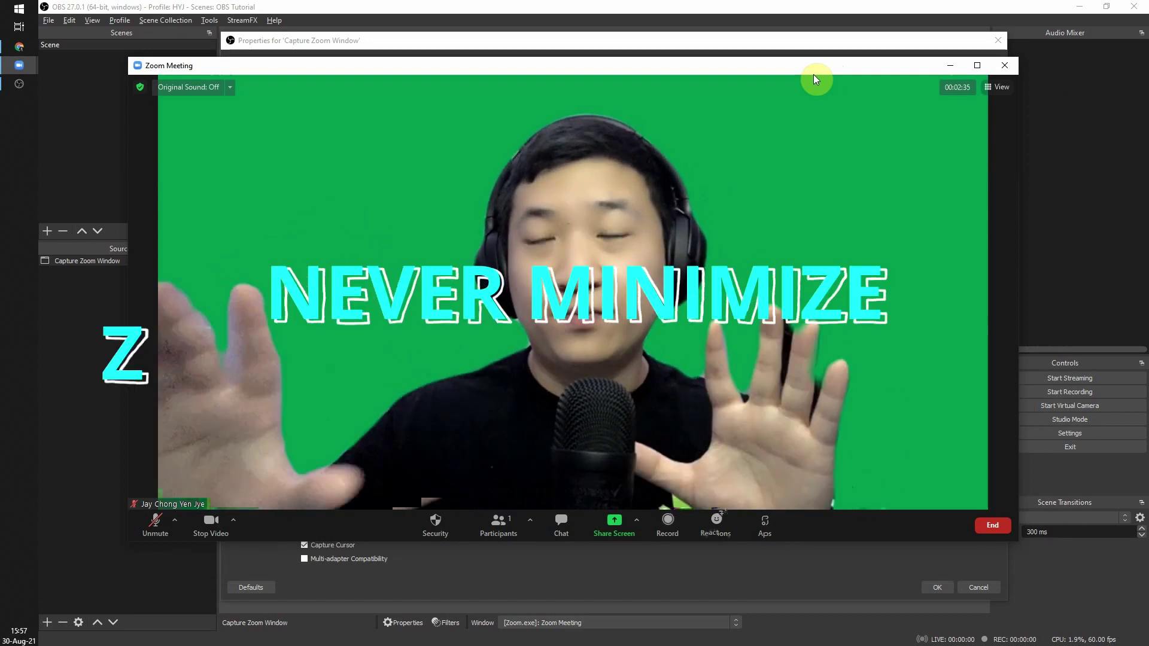
pyautogui.click(802, 6)
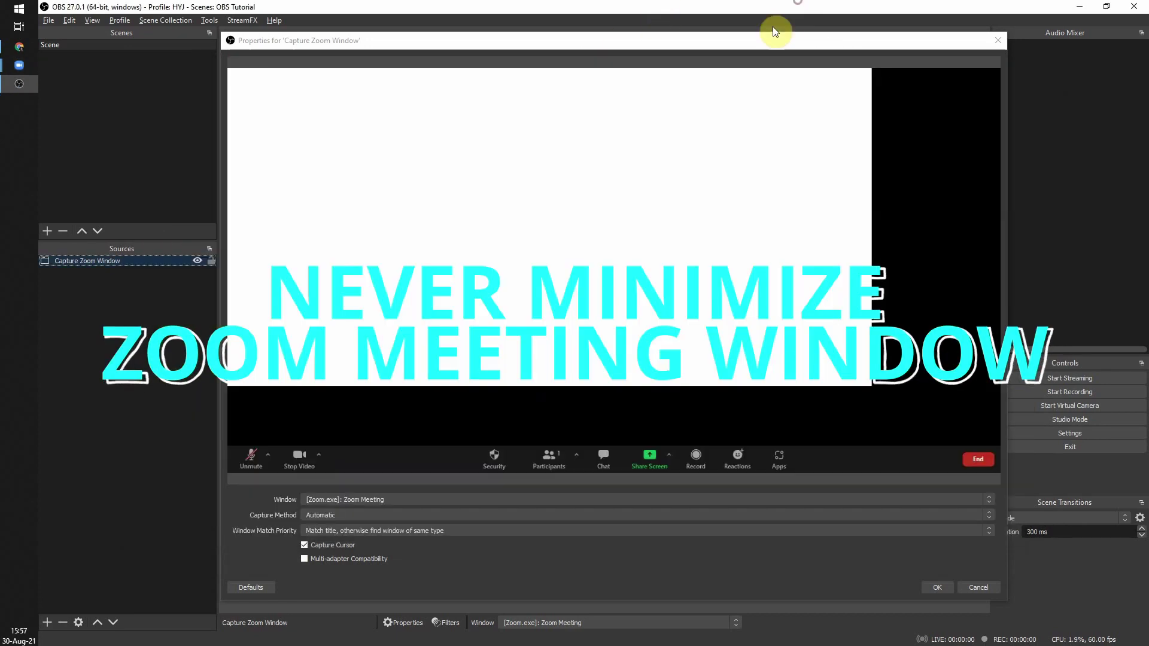
pyautogui.click(511, 500)
pyautogui.click(481, 525)
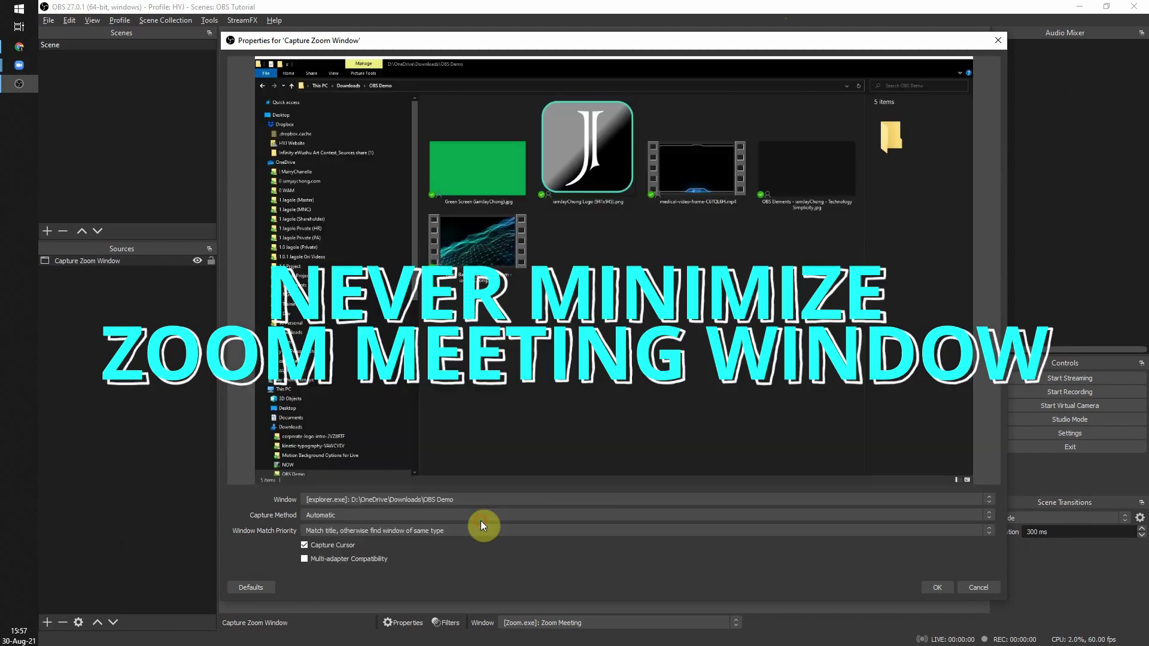
pyautogui.click(486, 499)
pyautogui.click(454, 510)
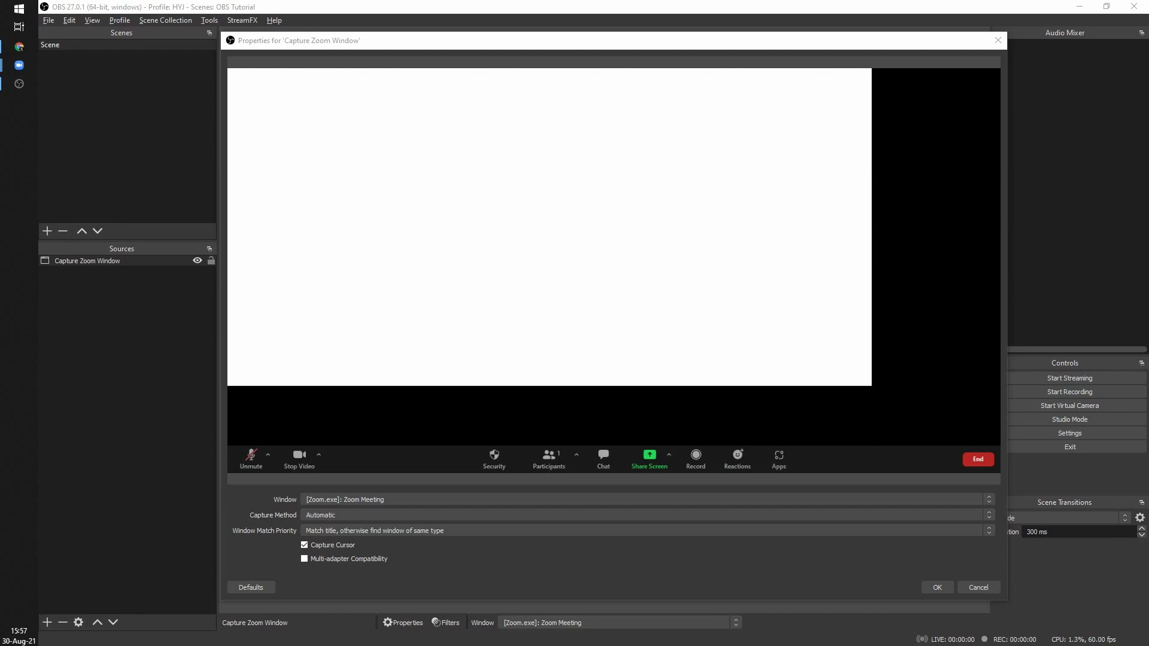
# Switch the Zoom window capture to Windows 10 (1903 and up), turn off Capture Cursor, and confirm
pyautogui.click(417, 539)
pyautogui.click(418, 536)
pyautogui.click(422, 527)
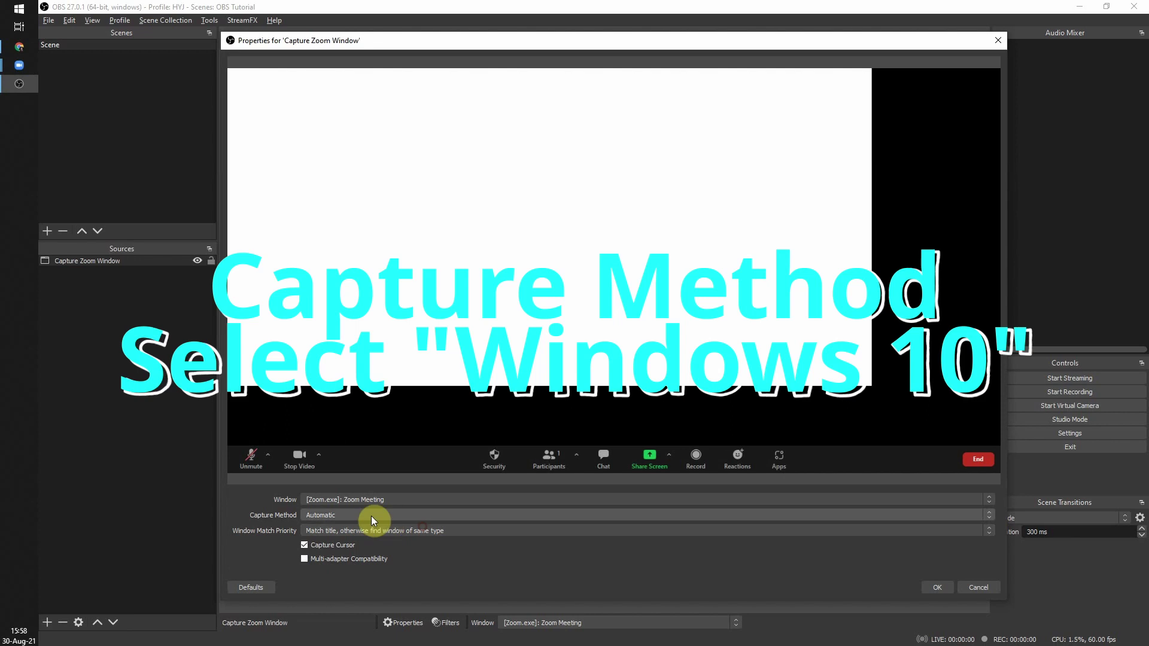
pyautogui.click(368, 514)
pyautogui.click(377, 540)
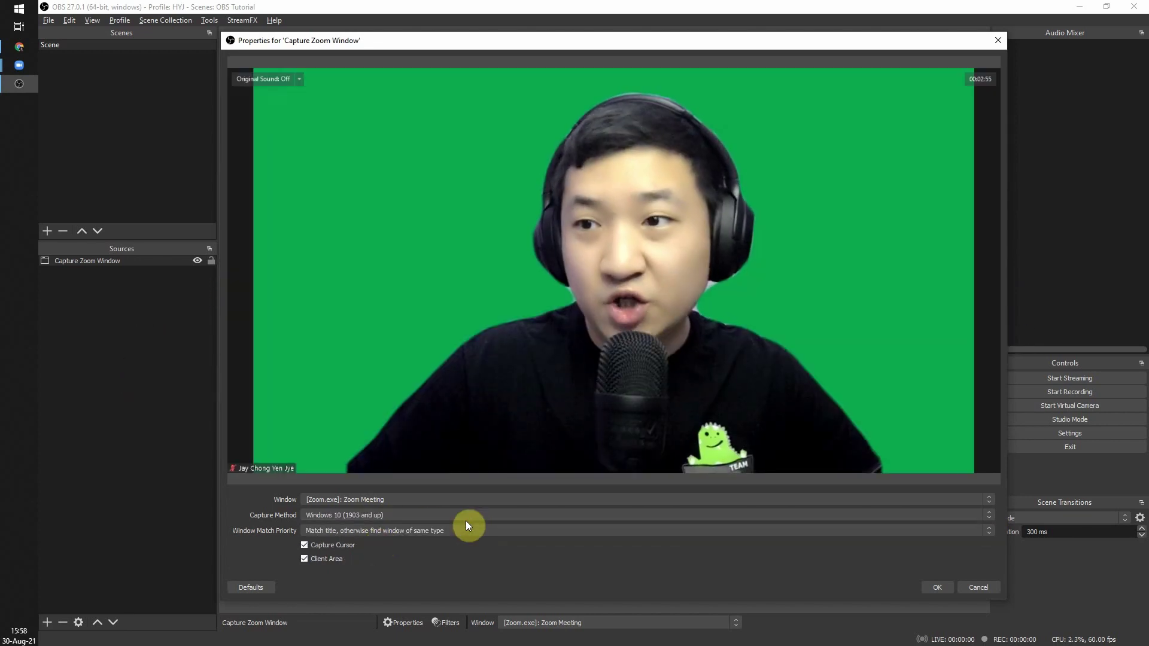
pyautogui.click(361, 515)
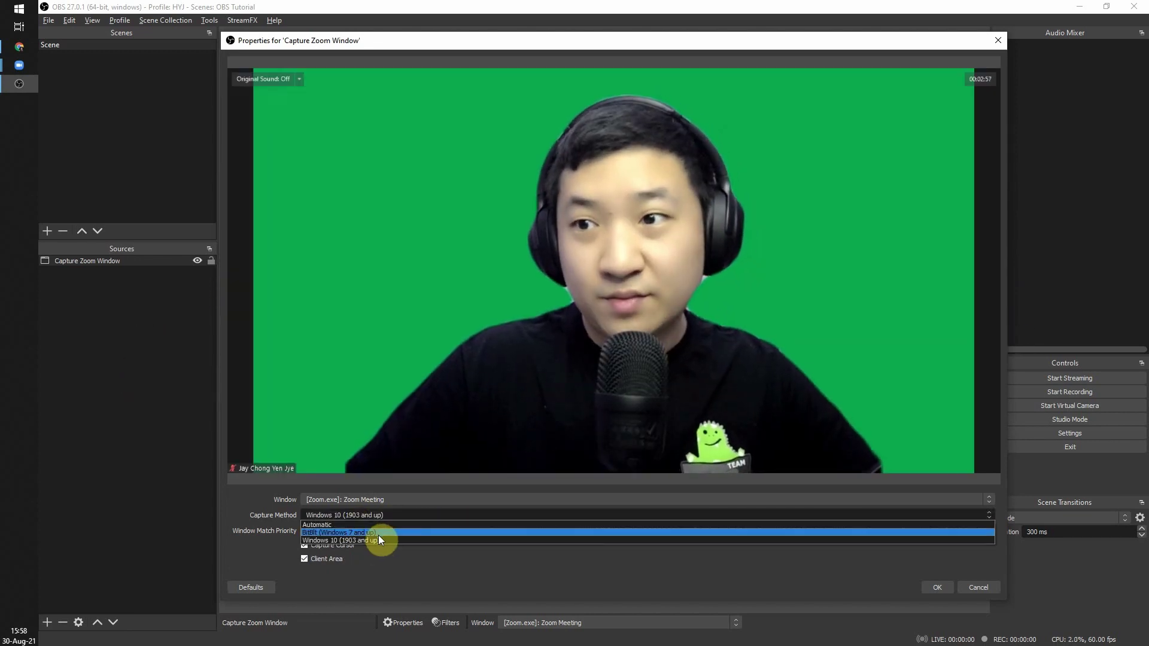
pyautogui.click(507, 583)
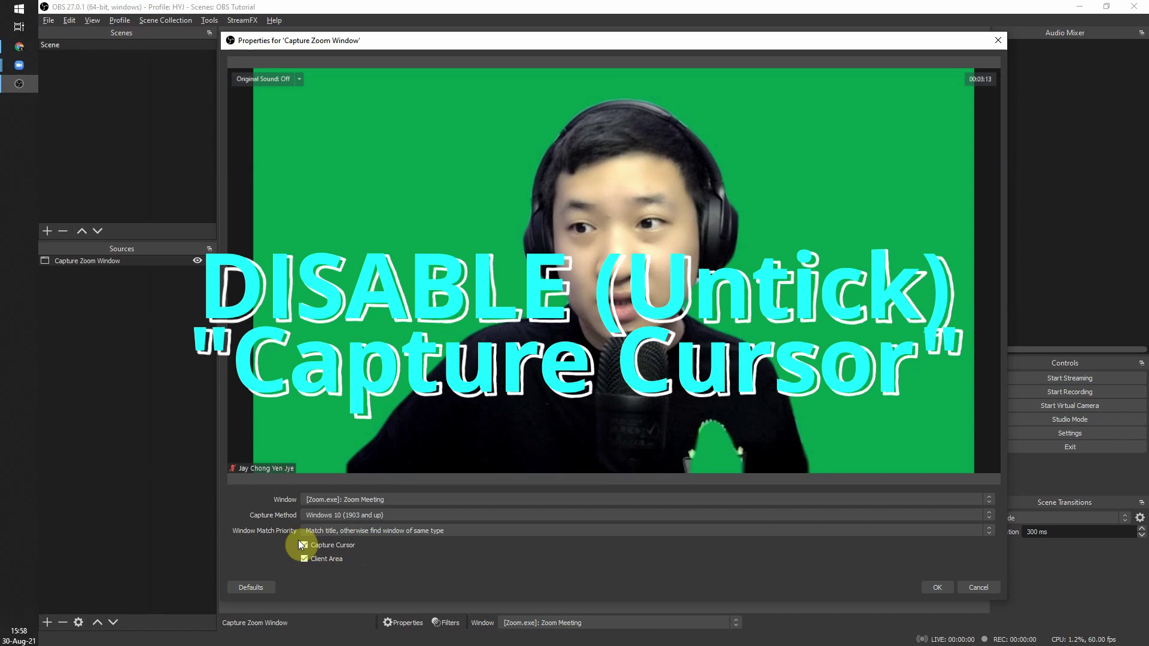
pyautogui.click(302, 543)
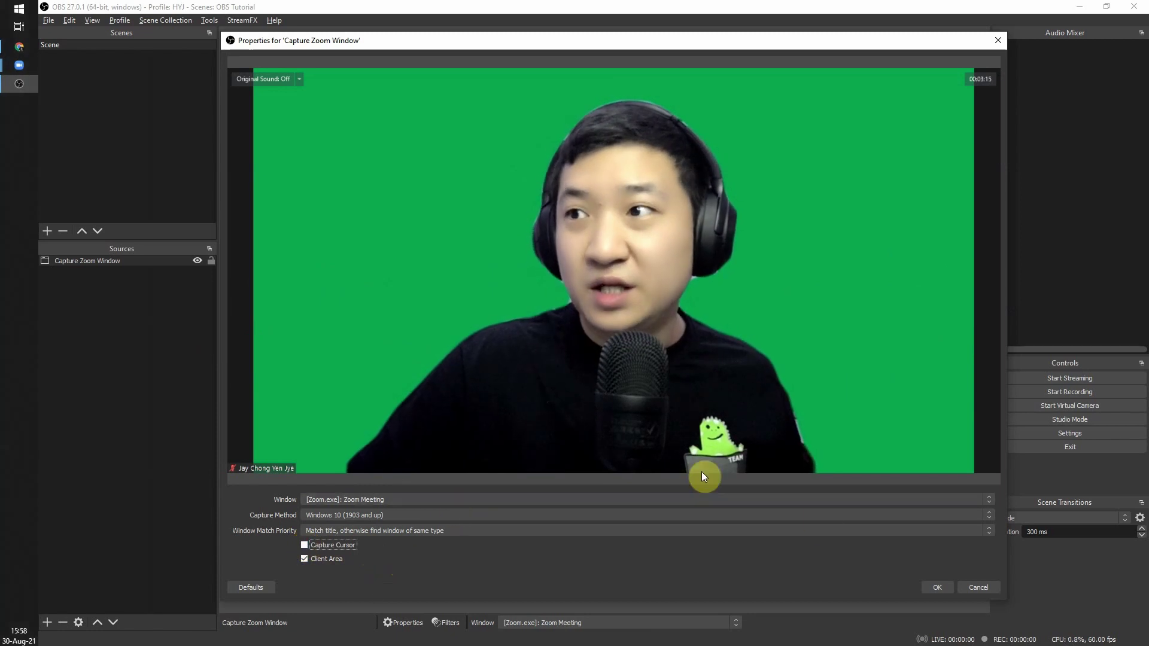
pyautogui.click(937, 587)
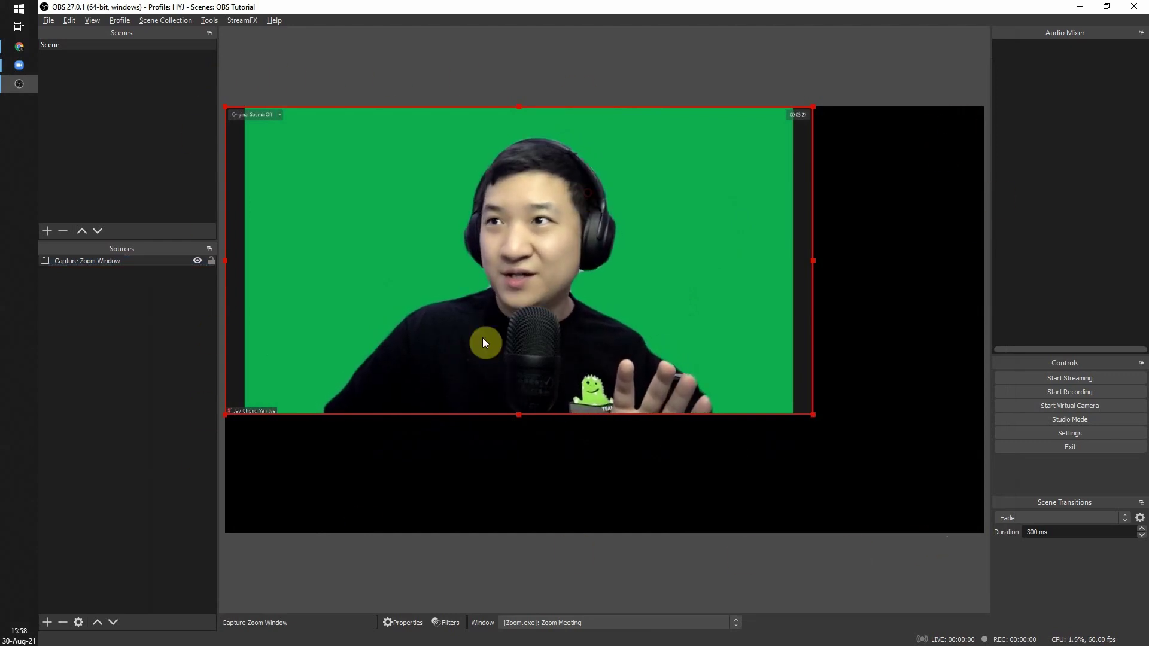
# Enlarge the Zoom capture on the canvas and Alt-crop its left and top borders
pyautogui.hotkey('alt', 'Tab')
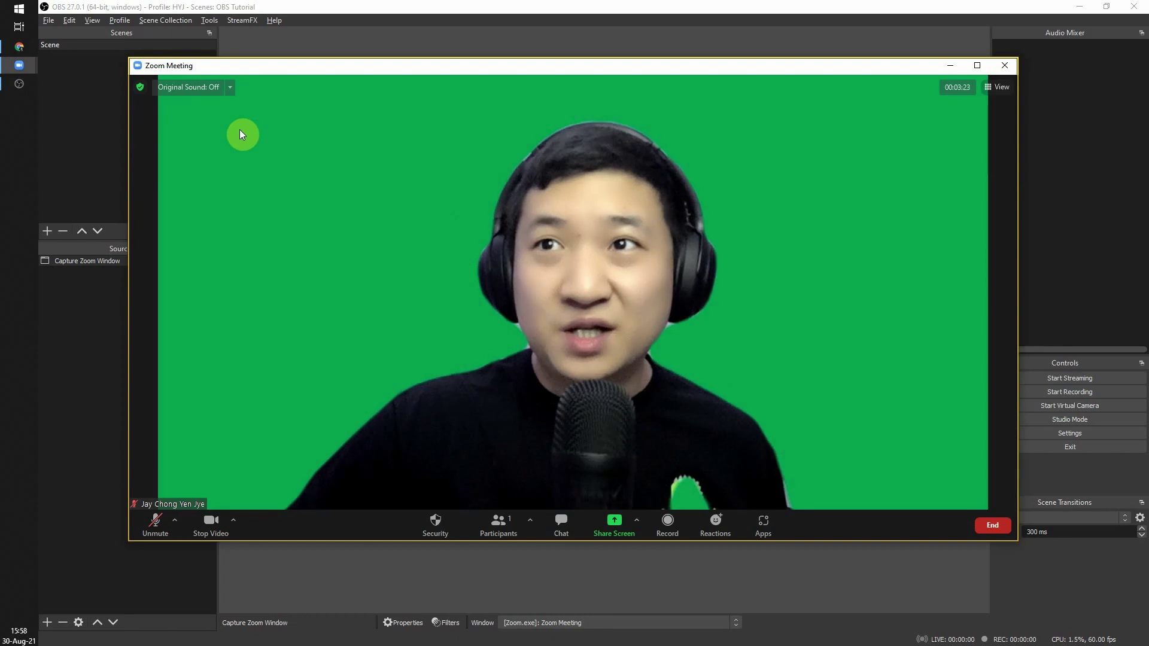
pyautogui.click(495, 6)
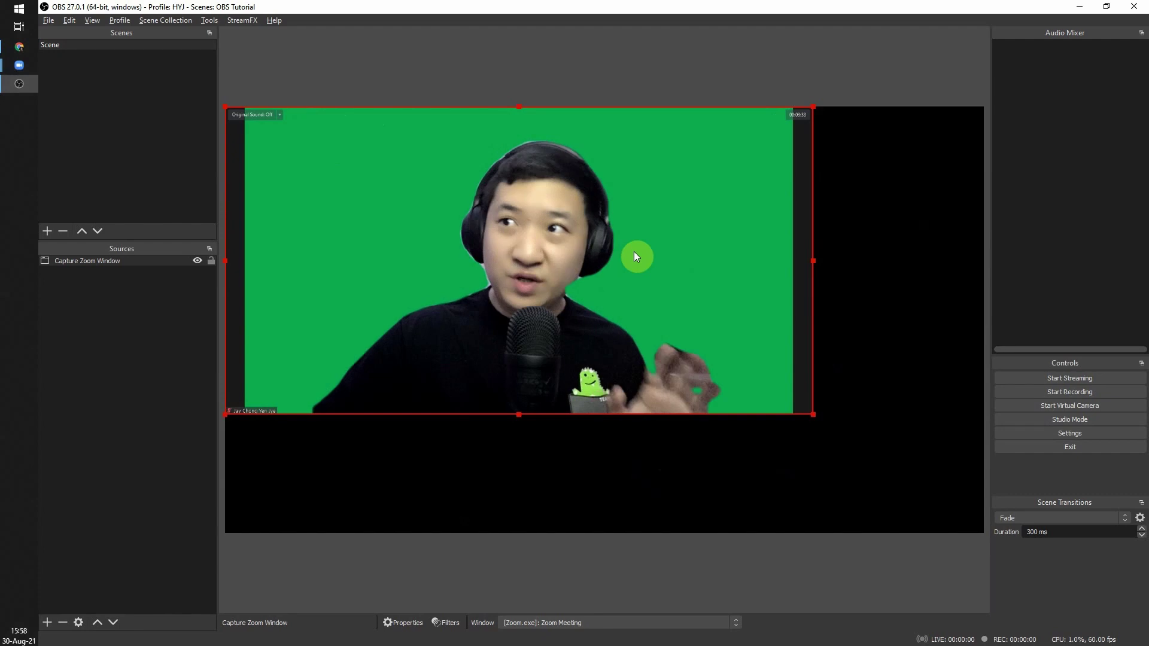
pyautogui.moveTo(812, 416); pyautogui.dragTo(964, 502)
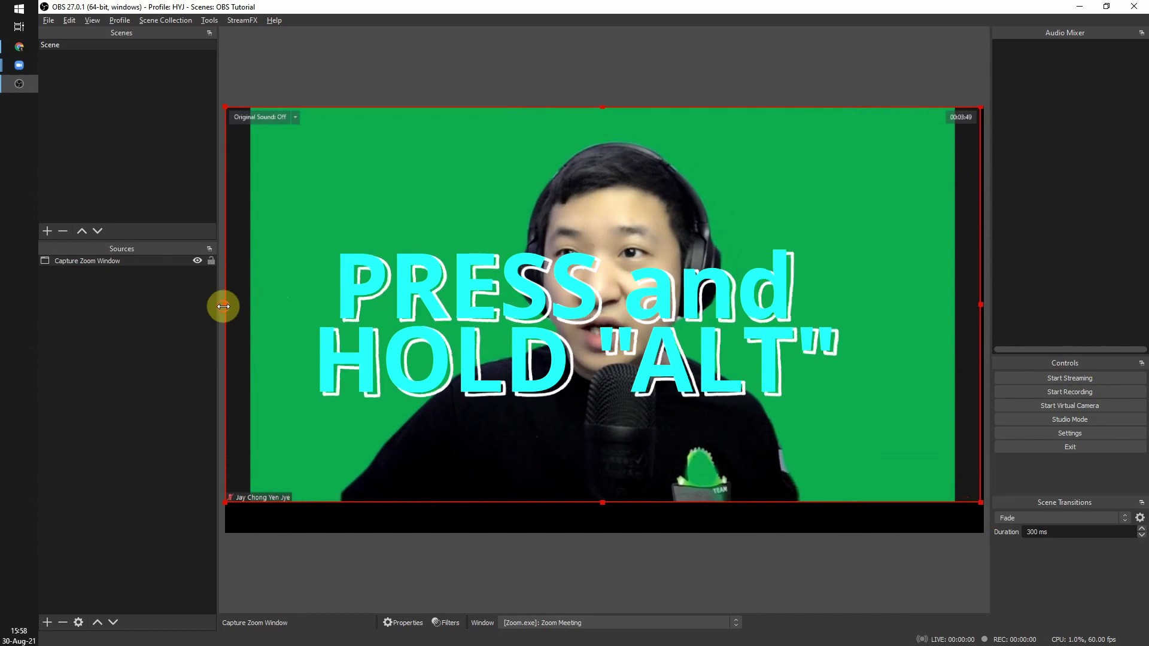
pyautogui.moveTo(224, 305)
pyautogui.mouseDown()
pyautogui.moveTo(256, 305)
pyautogui.moveTo(238, 314)
pyautogui.mouseUp()
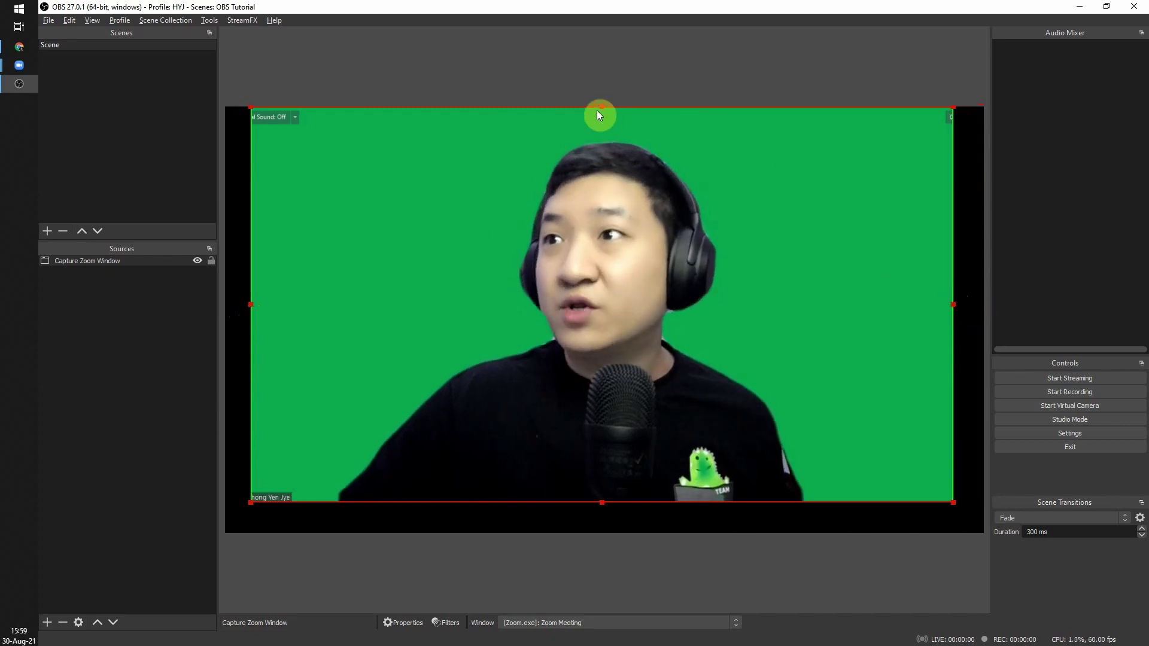
pyautogui.moveTo(600, 105); pyautogui.dragTo(609, 121)
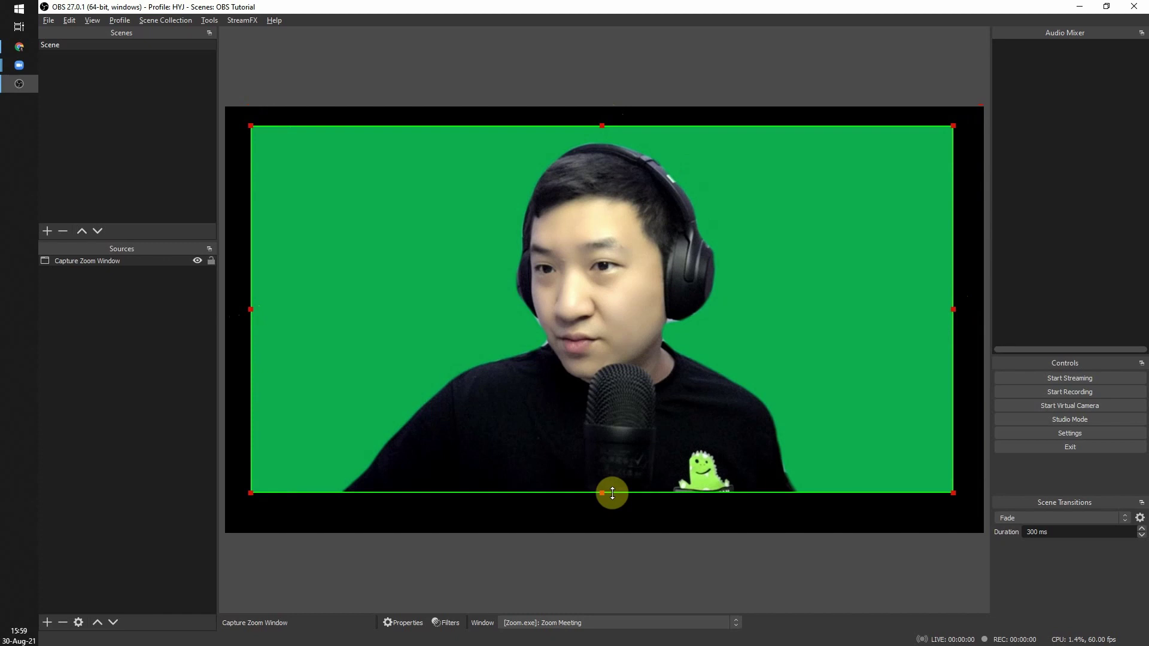
# Reposition and stretch the cropped Zoom capture so it fills the whole canvas
pyautogui.click(652, 554)
pyautogui.moveTo(477, 250); pyautogui.dragTo(452, 234)
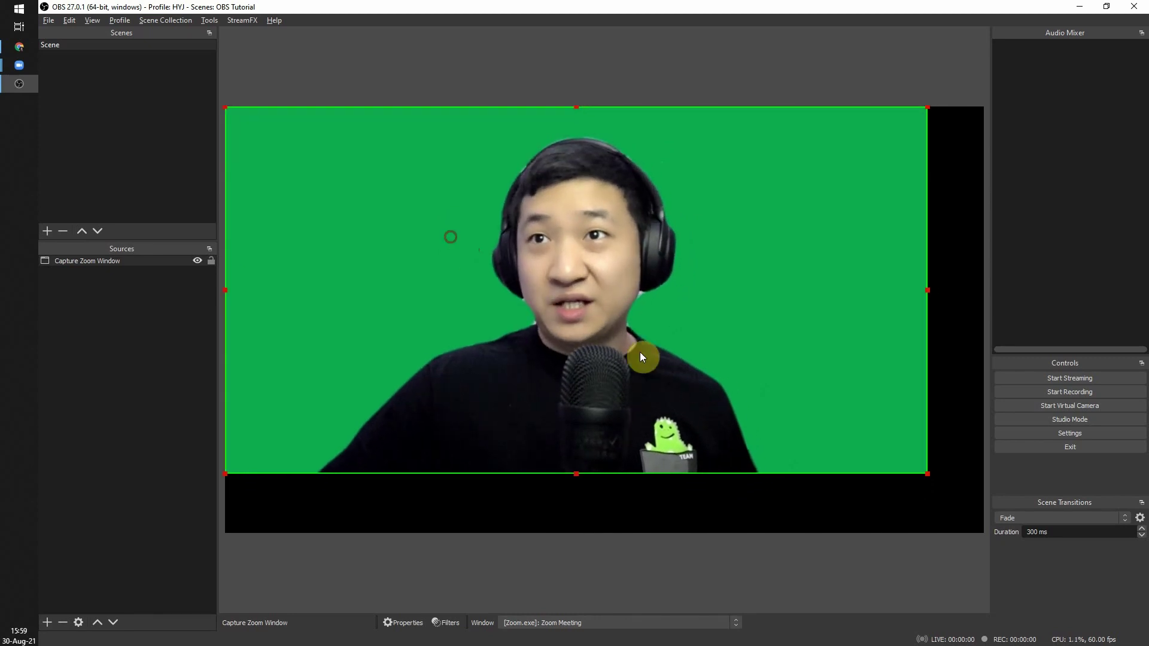
pyautogui.moveTo(929, 475); pyautogui.dragTo(1007, 533)
pyautogui.moveTo(813, 410); pyautogui.dragTo(782, 402)
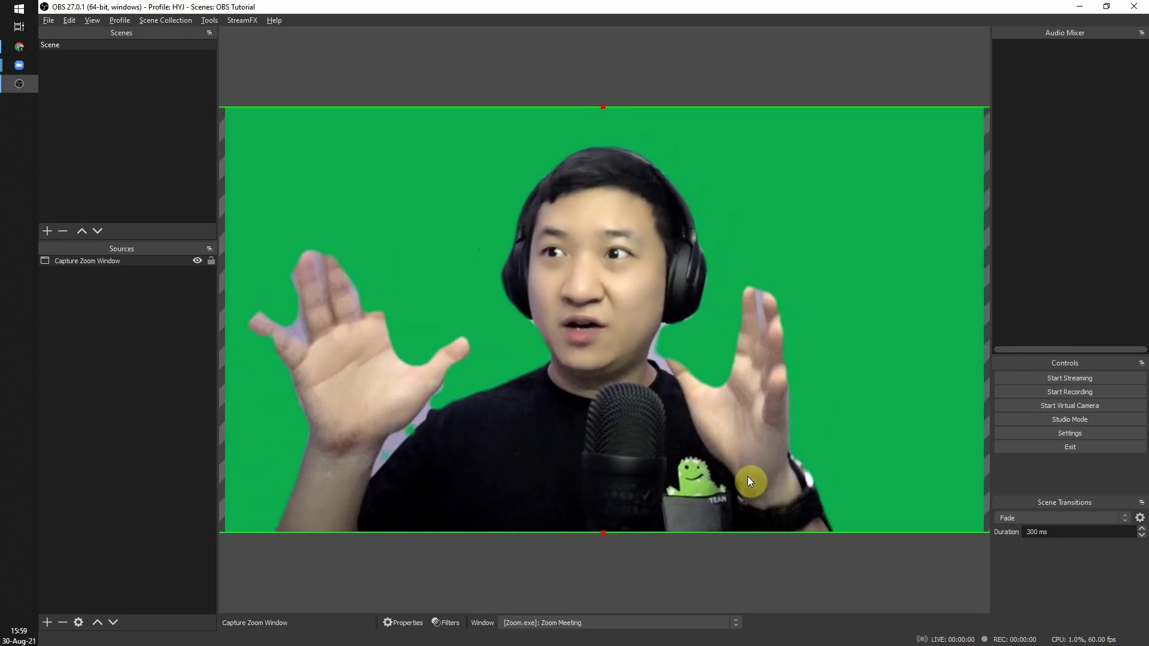
pyautogui.click(700, 578)
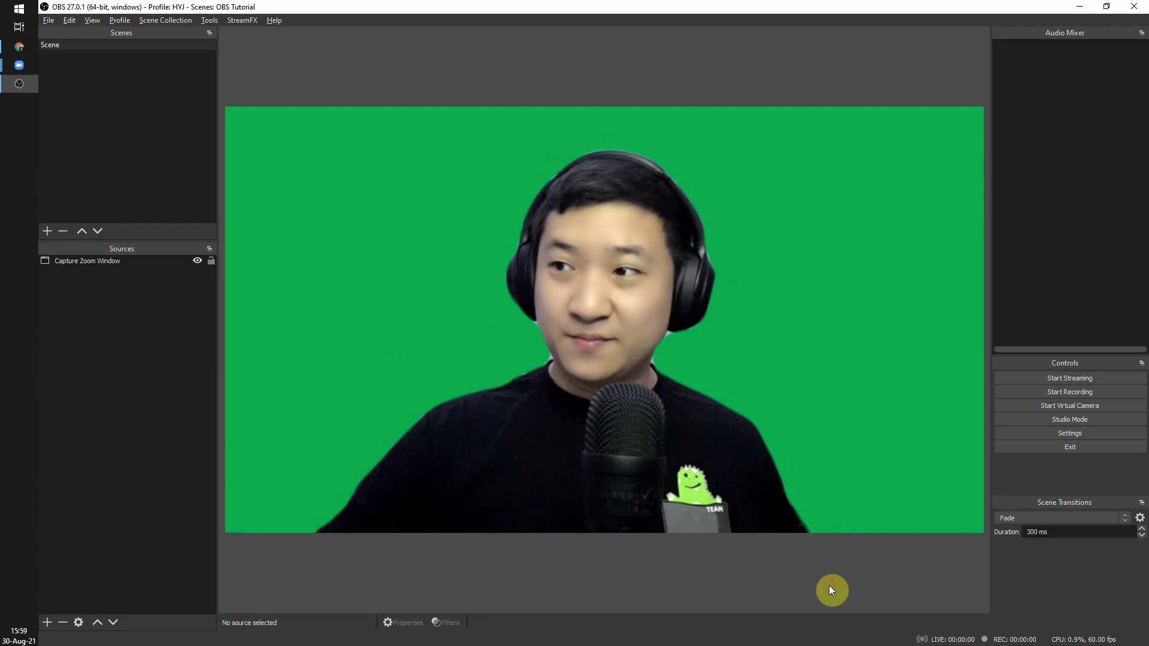
# Open the Filters window for the 'Capture Zoom Window' source from its right-click menu
pyautogui.rightClick(115, 263)
pyautogui.click(88, 277)
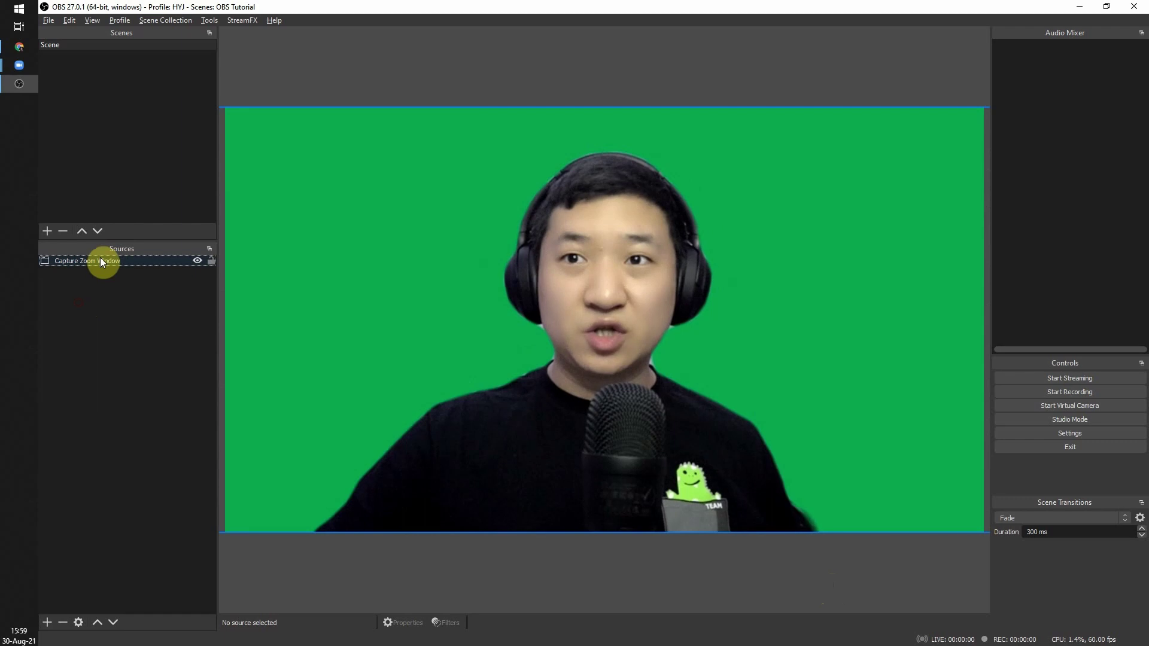
pyautogui.rightClick(109, 265)
pyautogui.rightClick(81, 323)
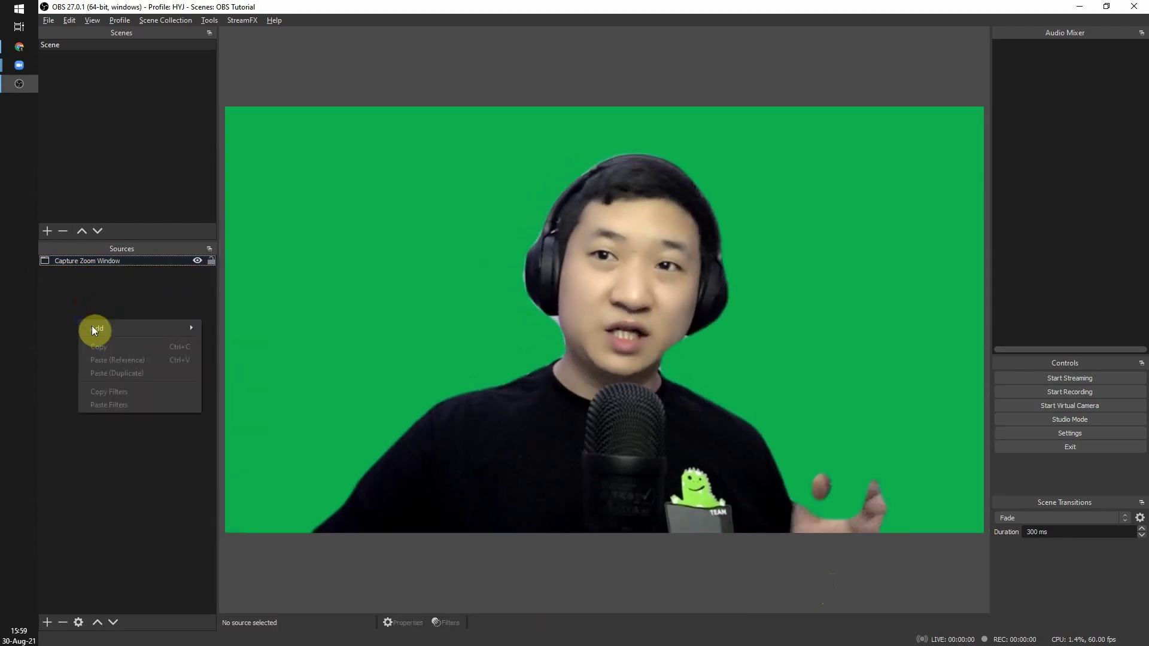
pyautogui.moveTo(135, 330)
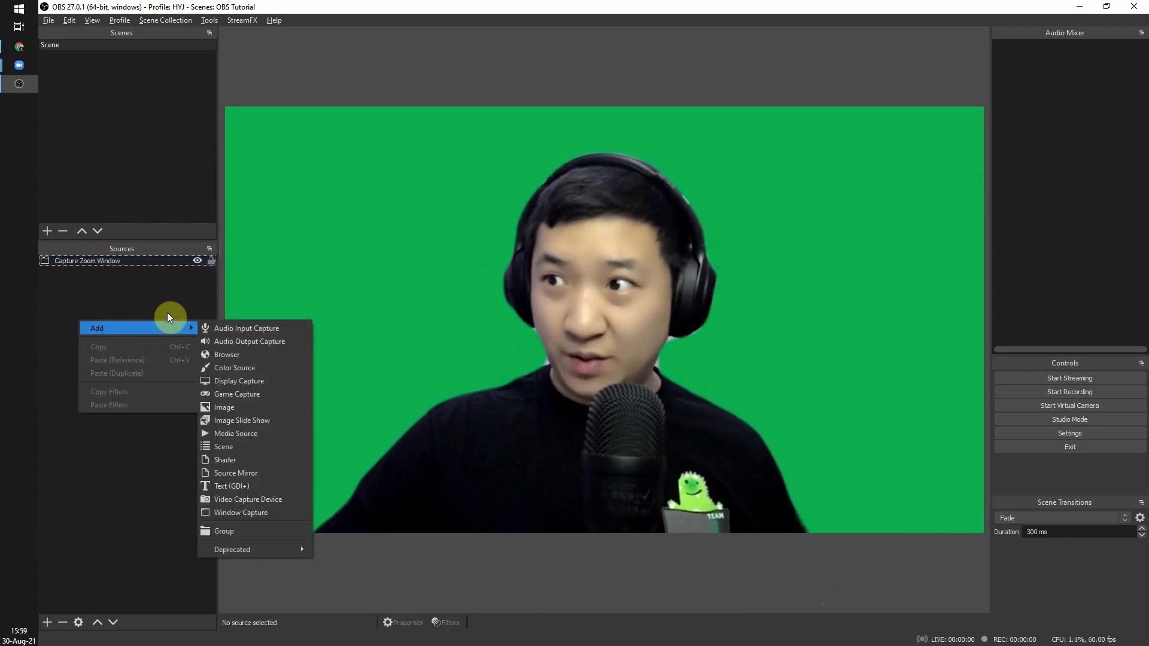
pyautogui.click(102, 261)
pyautogui.rightClick(103, 261)
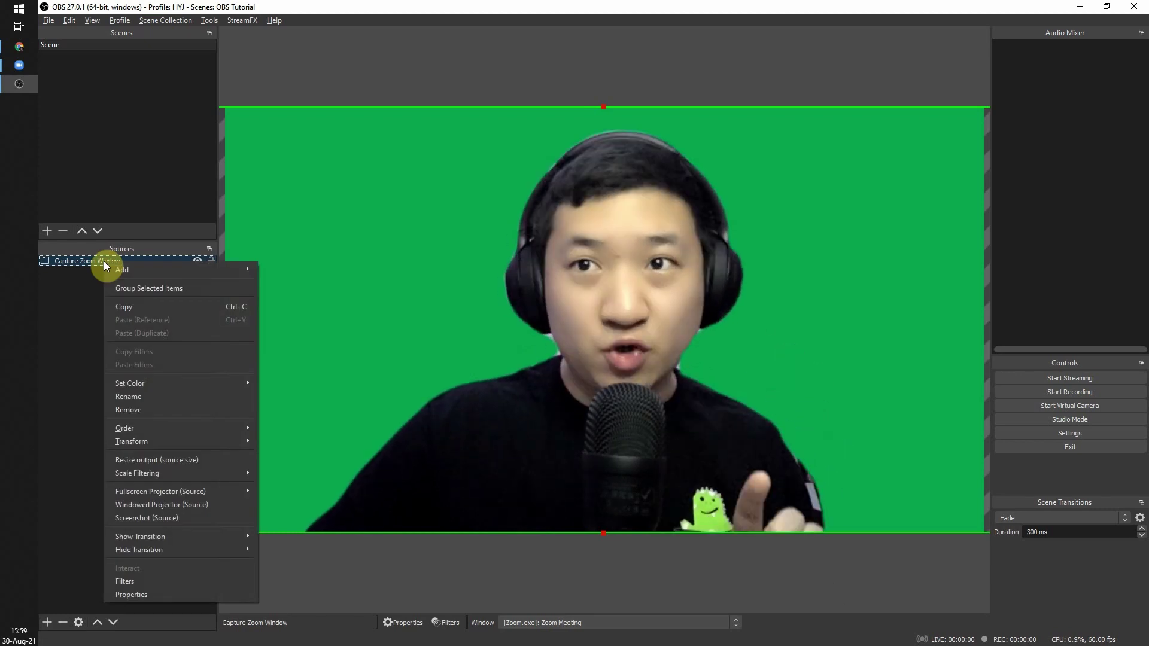
pyautogui.click(166, 581)
pyautogui.moveTo(587, 110); pyautogui.dragTo(558, 109)
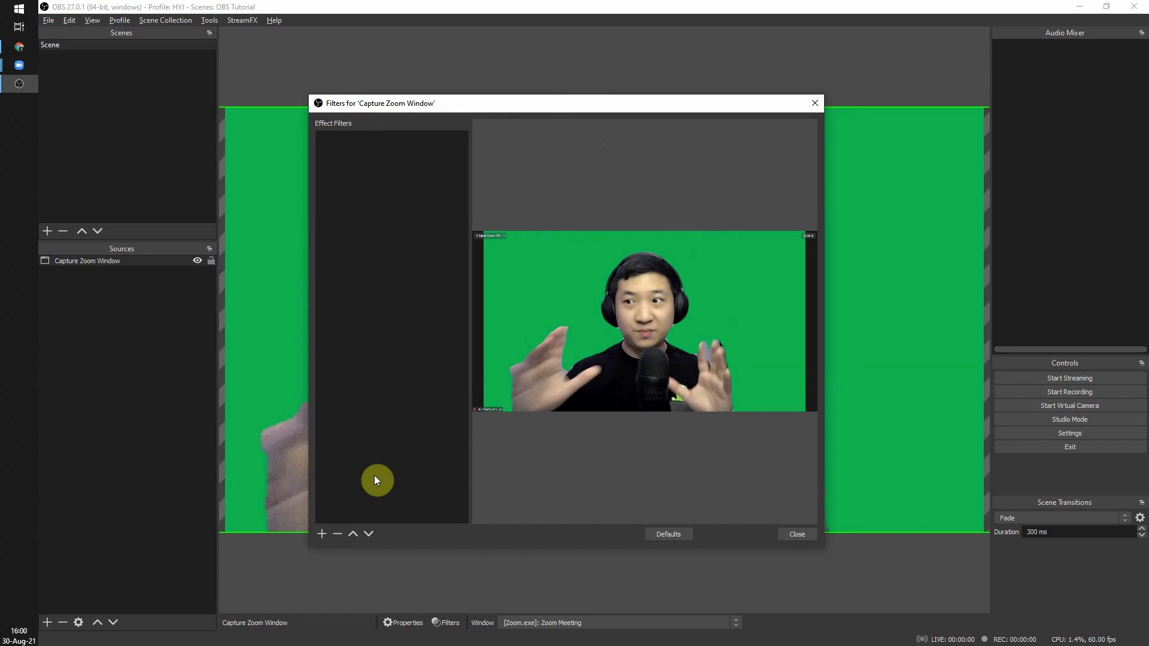
# Add a Chroma Key effect filter named 'Remove Green Screen' to the Zoom capture
pyautogui.click(323, 533)
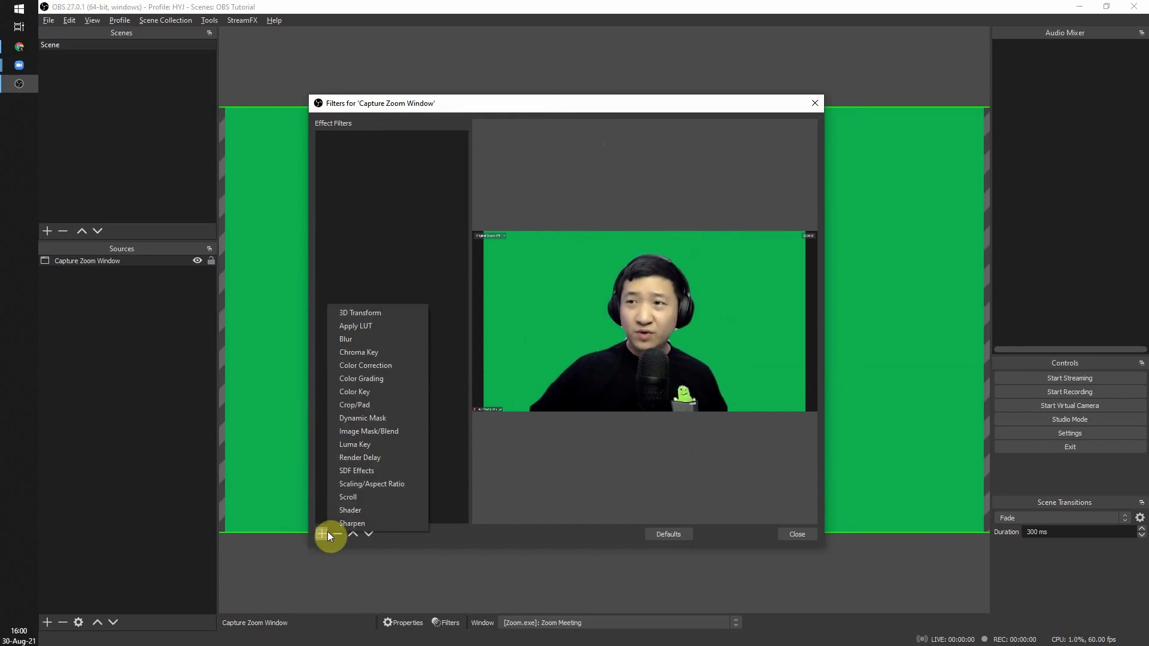
pyautogui.click(395, 353)
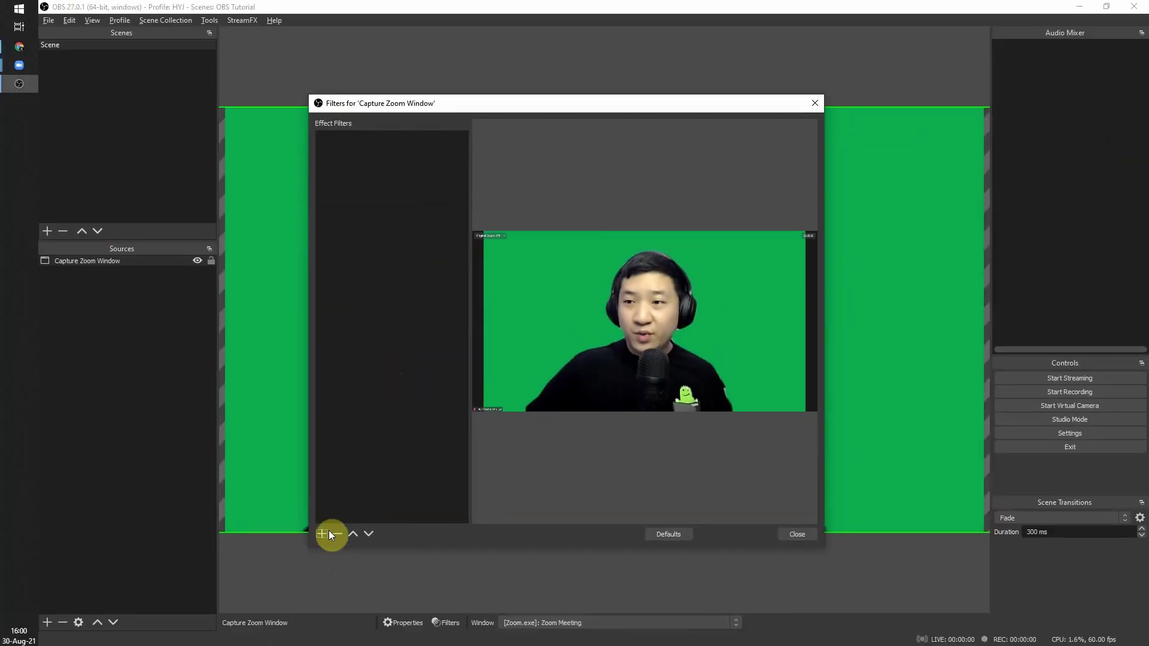
pyautogui.click(328, 532)
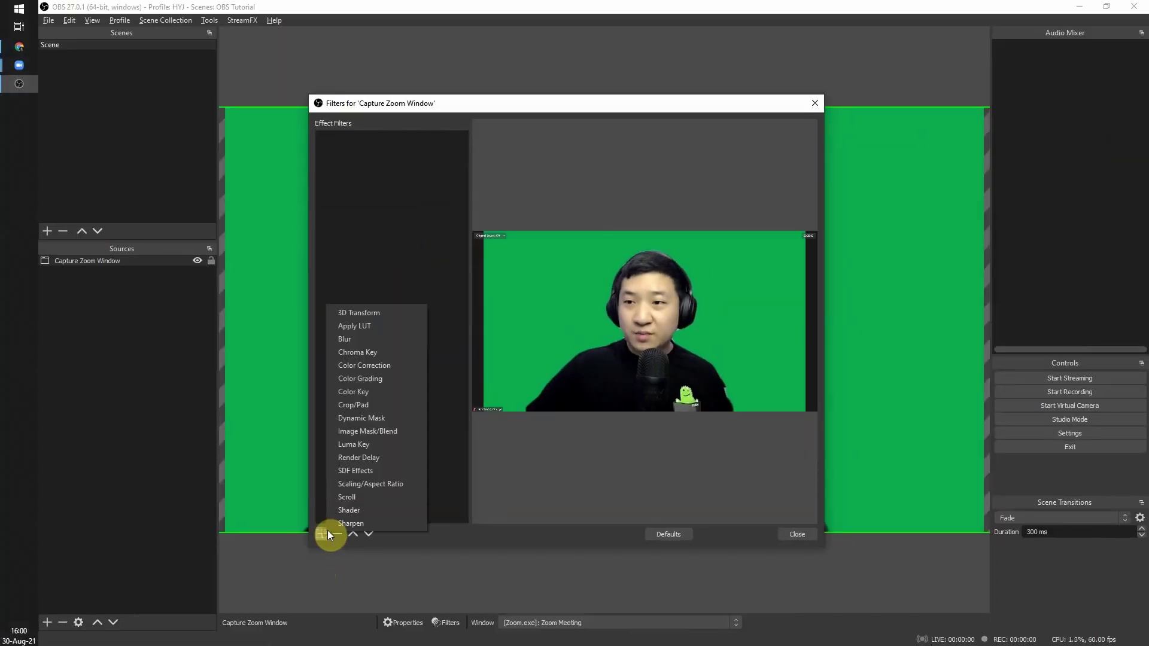
pyautogui.click(393, 353)
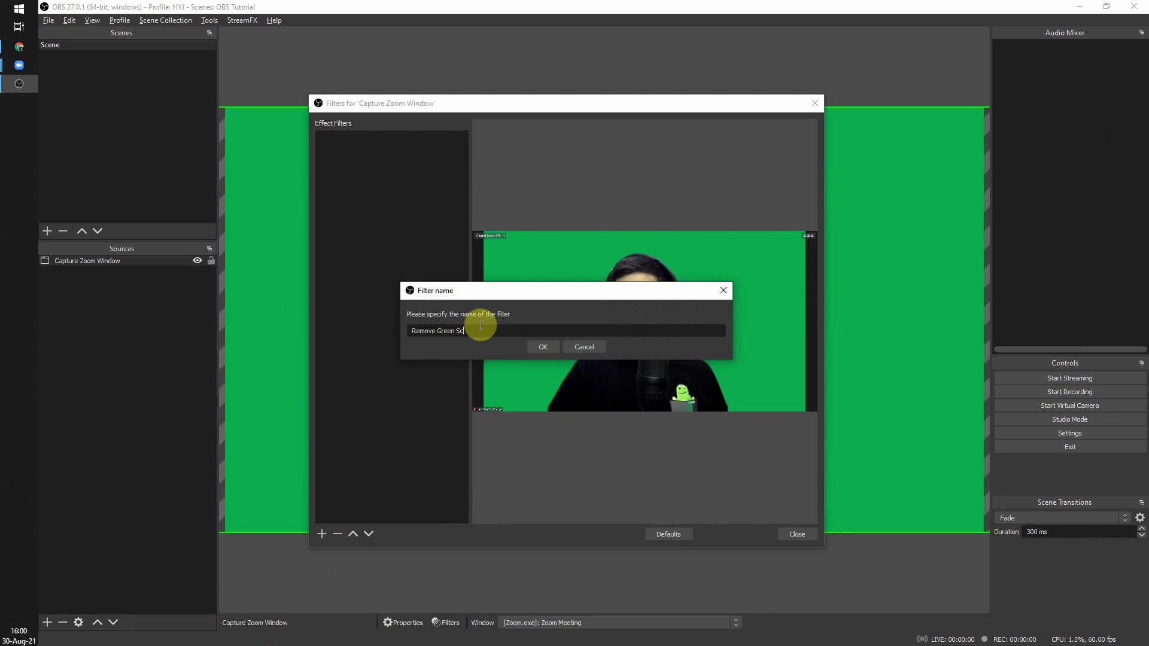
pyautogui.press('Return')
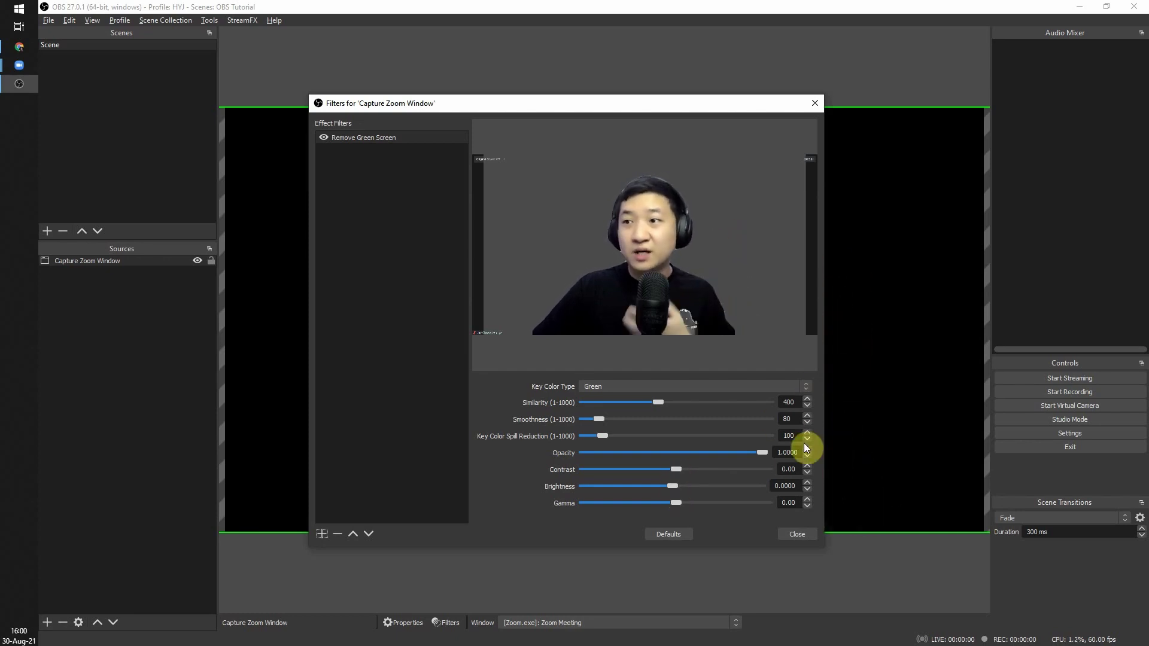
# Leave the chroma key opacity at full, close the Filters window, and deselect the source
pyautogui.moveTo(761, 455); pyautogui.dragTo(790, 455)
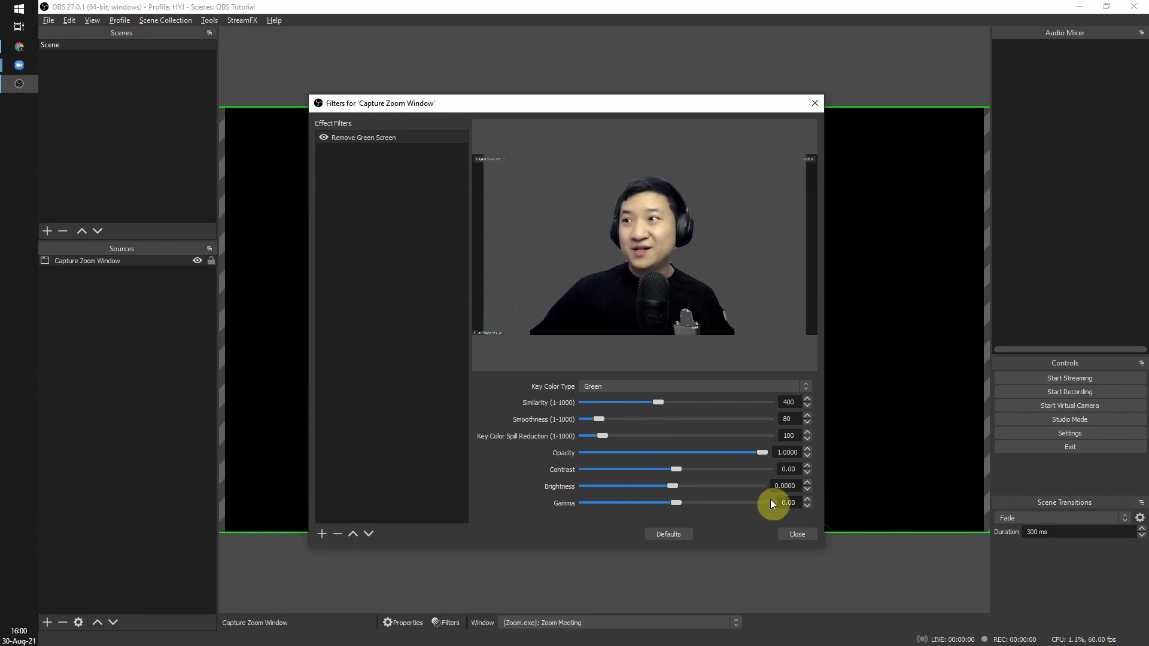
pyautogui.click(790, 533)
pyautogui.click(845, 589)
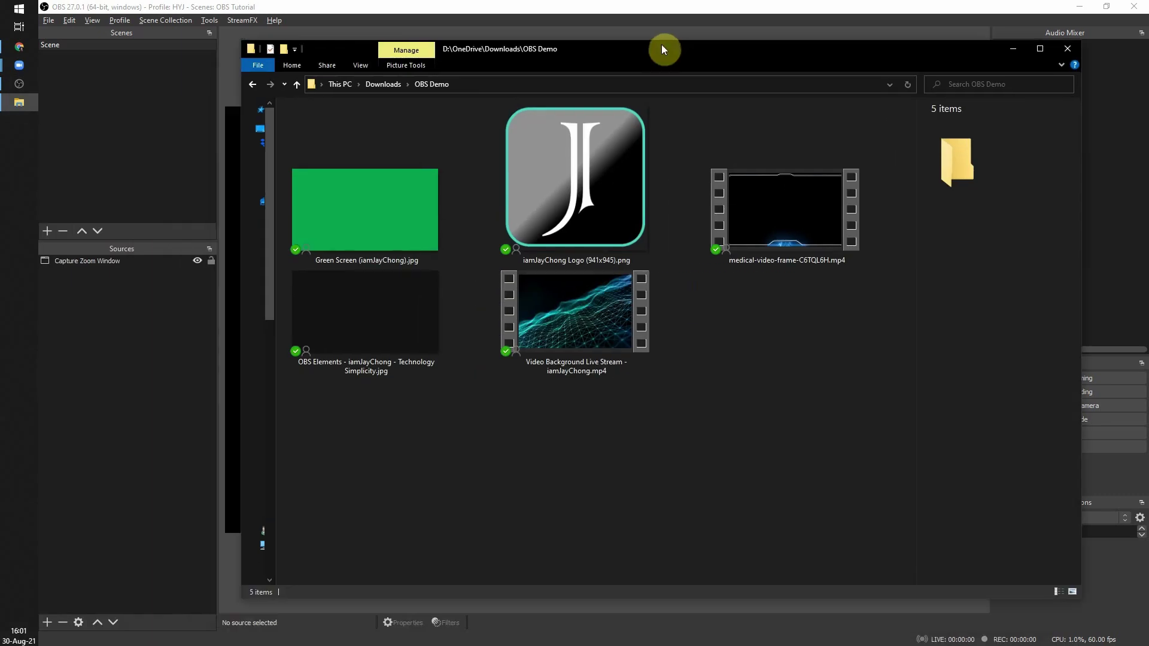
# Drag 'Video Background Live Stream - iamJayChong.mp4' from the OBS Demo folder into OBS Sources, then minimize Explorer
pyautogui.moveTo(666, 41); pyautogui.dragTo(666, 66)
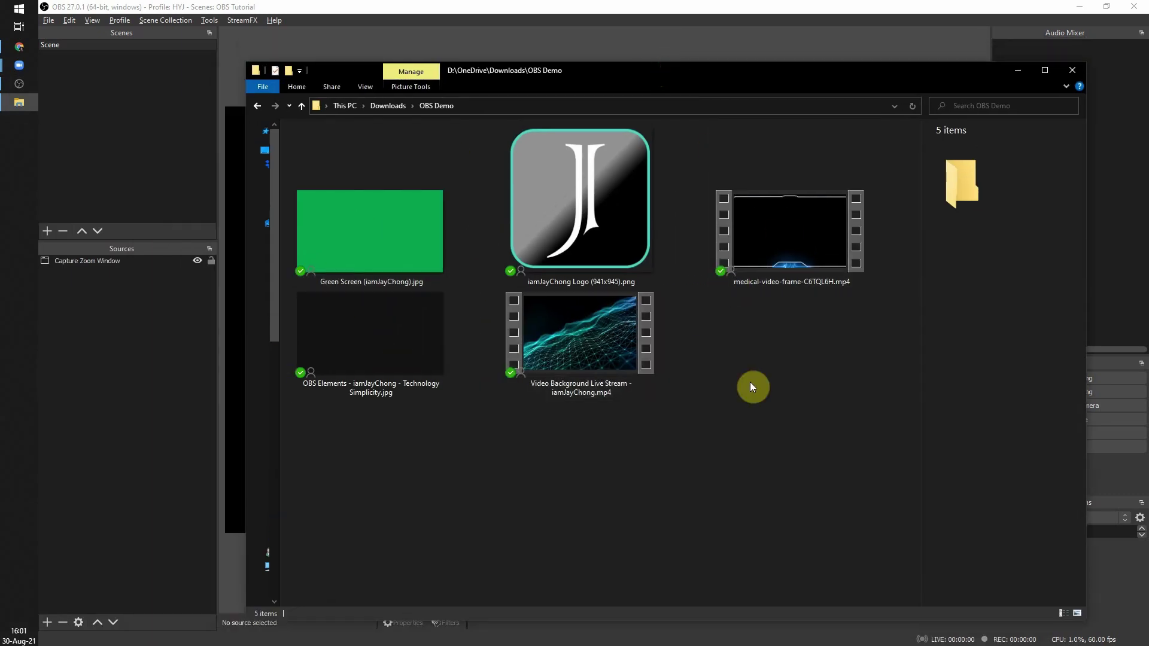
pyautogui.moveTo(810, 358); pyautogui.dragTo(550, 450)
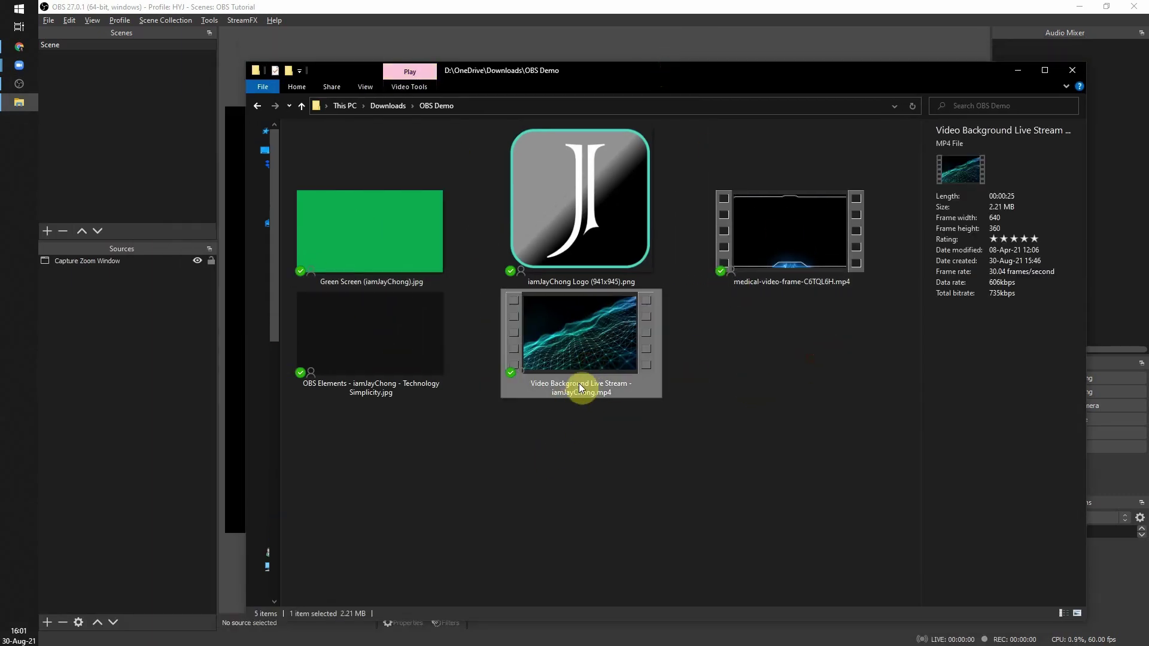
pyautogui.click(584, 475)
pyautogui.moveTo(595, 317); pyautogui.dragTo(138, 326)
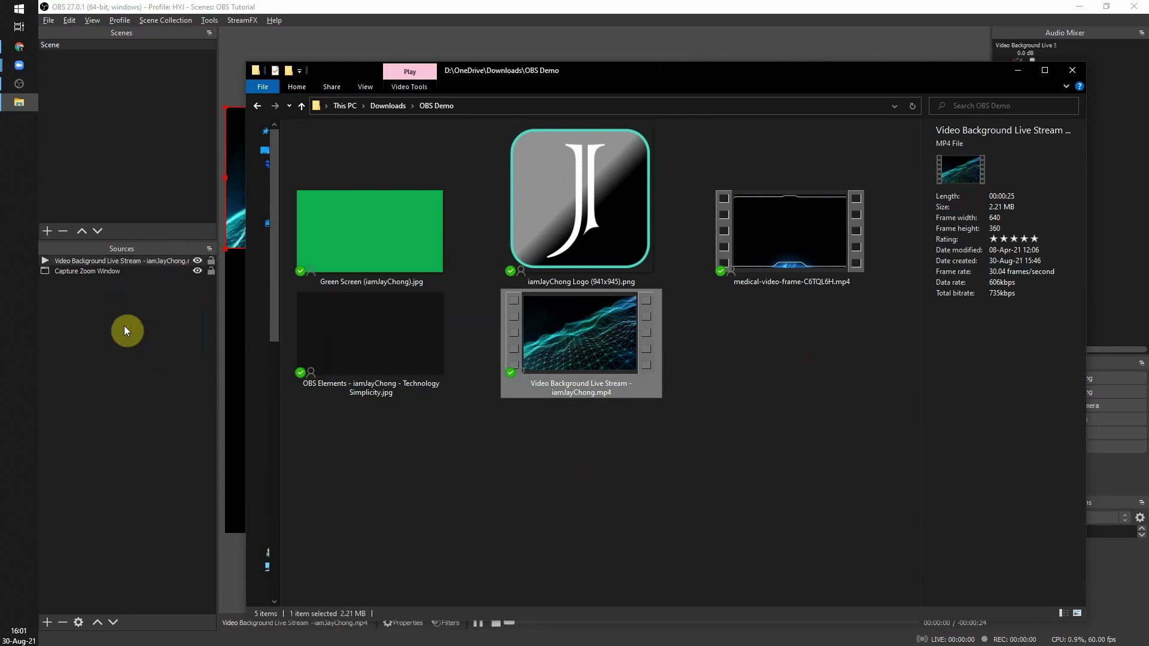
pyautogui.click(1007, 70)
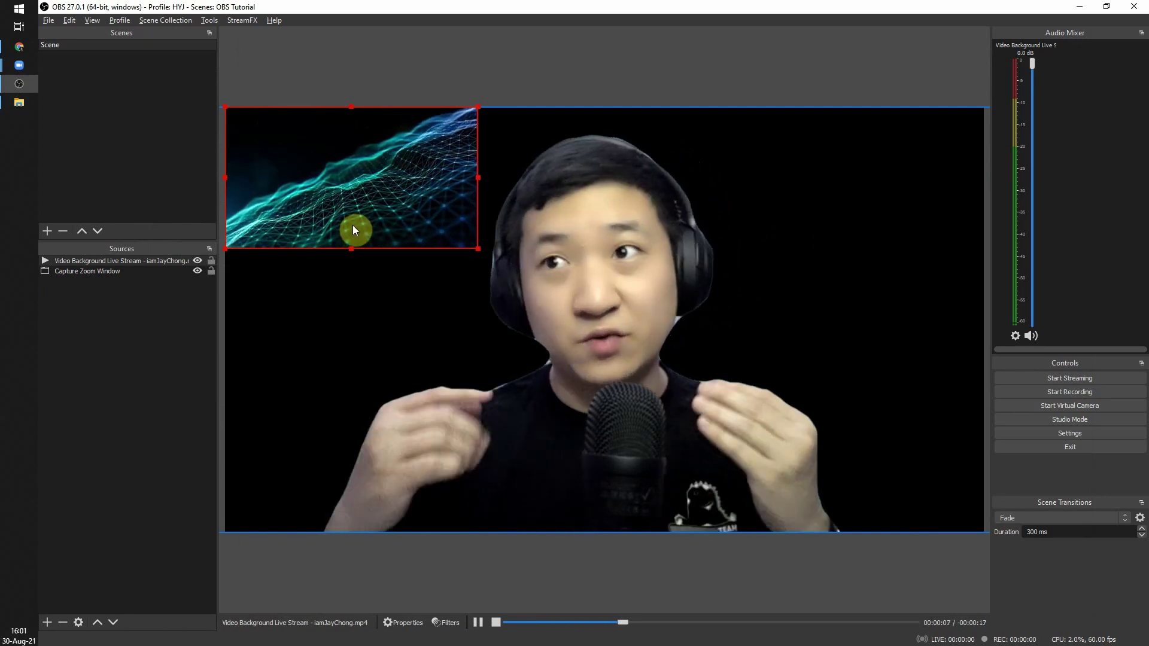
# Stretch the background video to fill the canvas and move Capture Zoom Window above it
pyautogui.moveTo(478, 249); pyautogui.dragTo(983, 454)
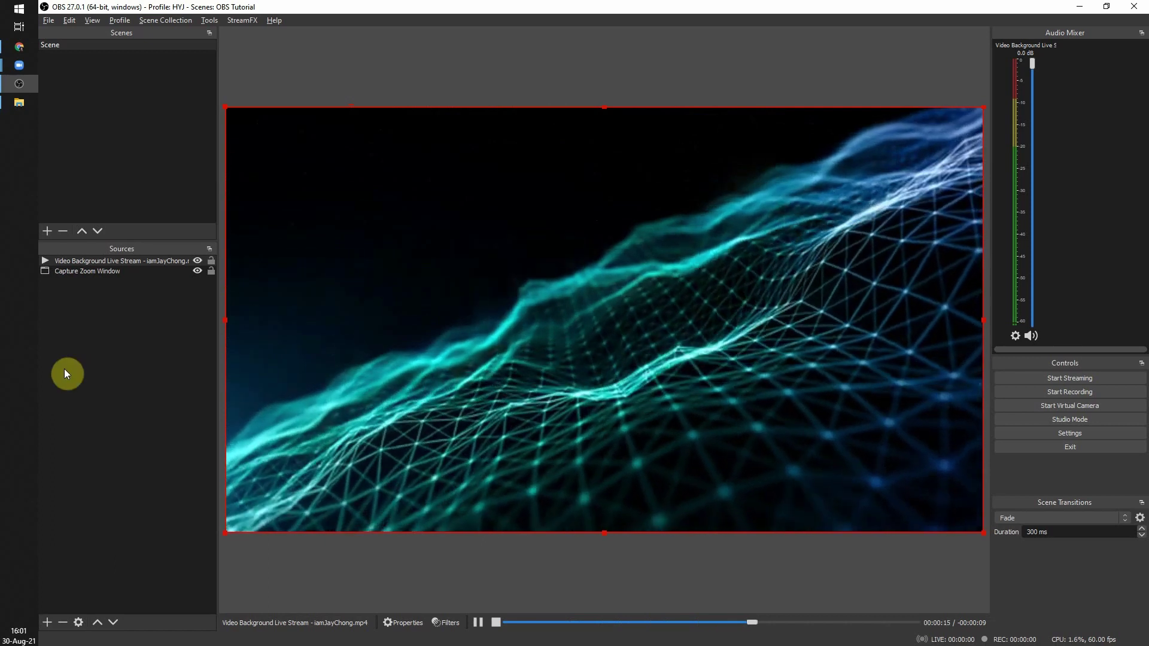
pyautogui.click(175, 331)
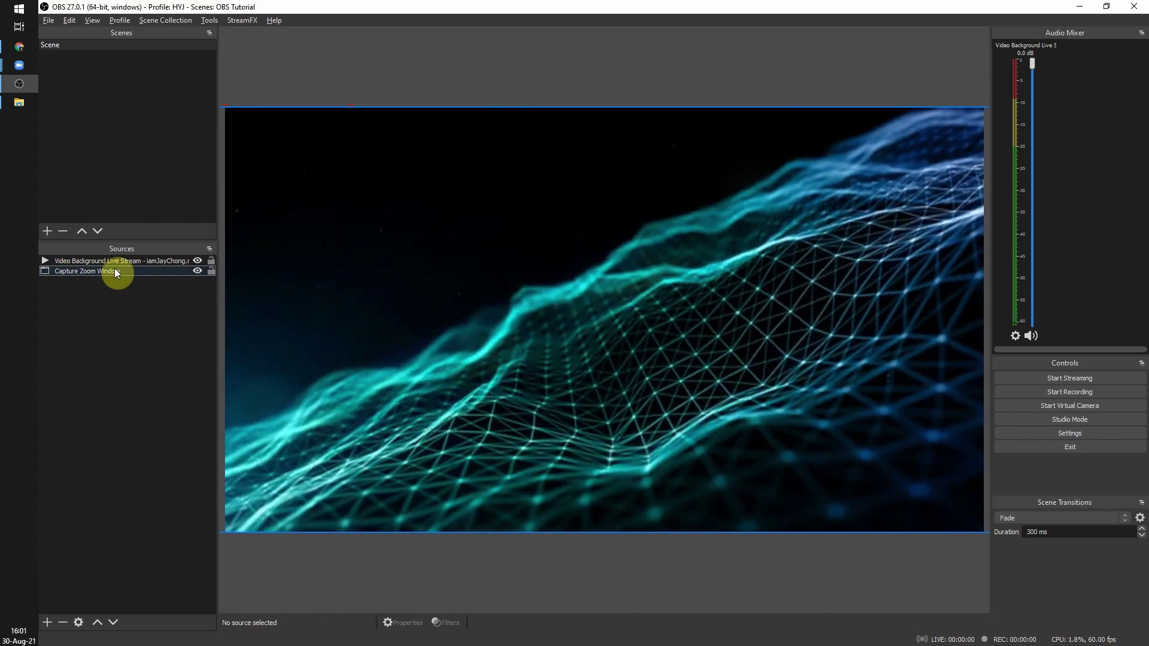
pyautogui.moveTo(121, 271); pyautogui.dragTo(115, 359)
pyautogui.click(115, 359)
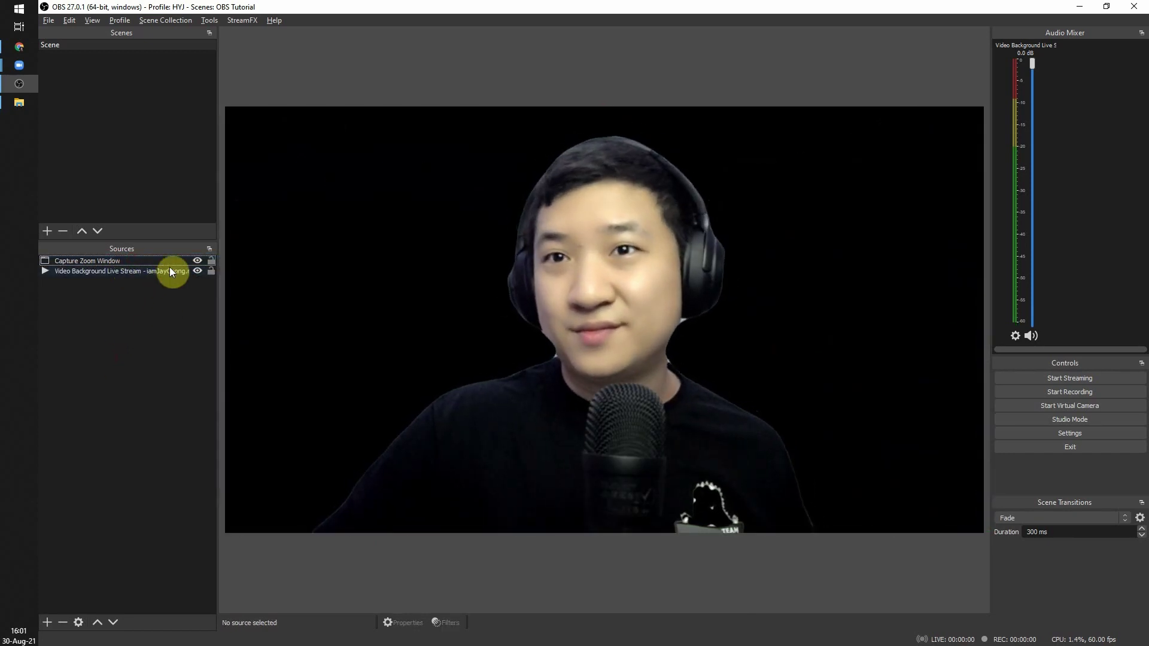
# Check the Zoom capture's filters, then make the background video visible behind the keyed person
pyautogui.click(168, 271)
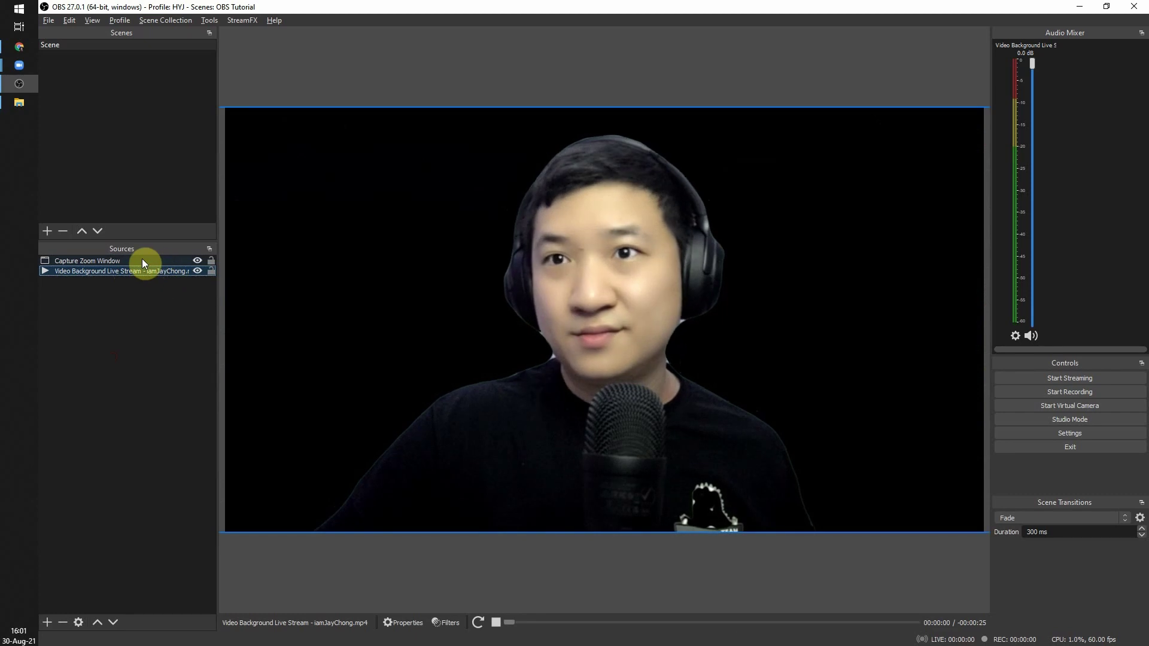
pyautogui.click(143, 261)
pyautogui.click(122, 272)
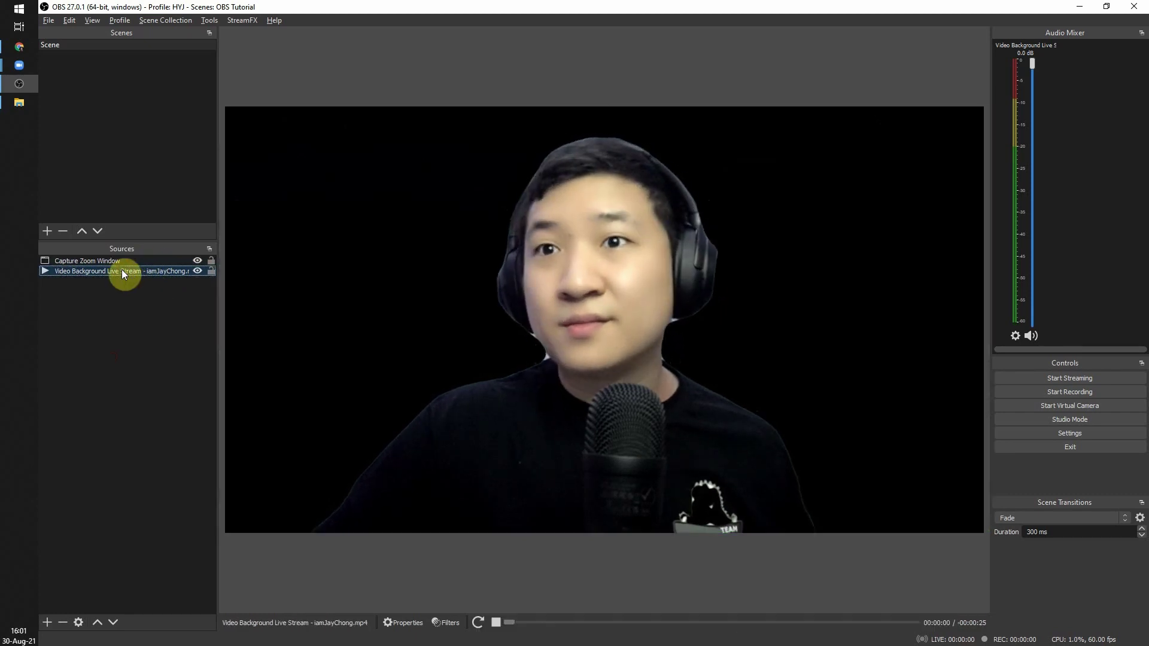
pyautogui.rightClick(116, 261)
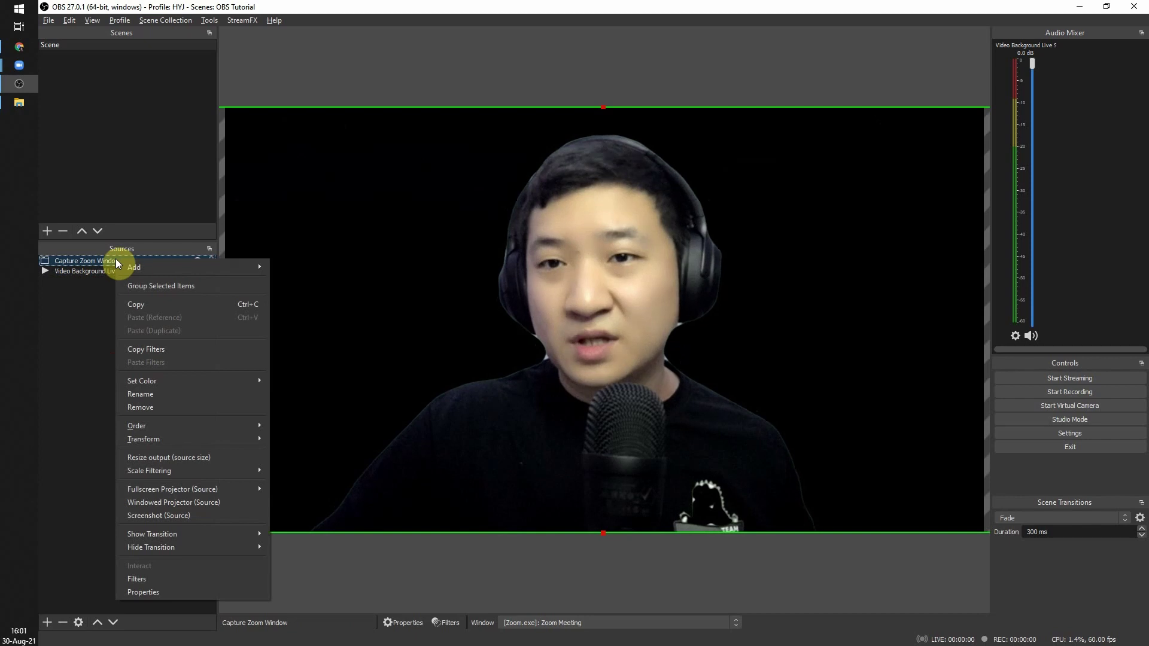
pyautogui.click(165, 578)
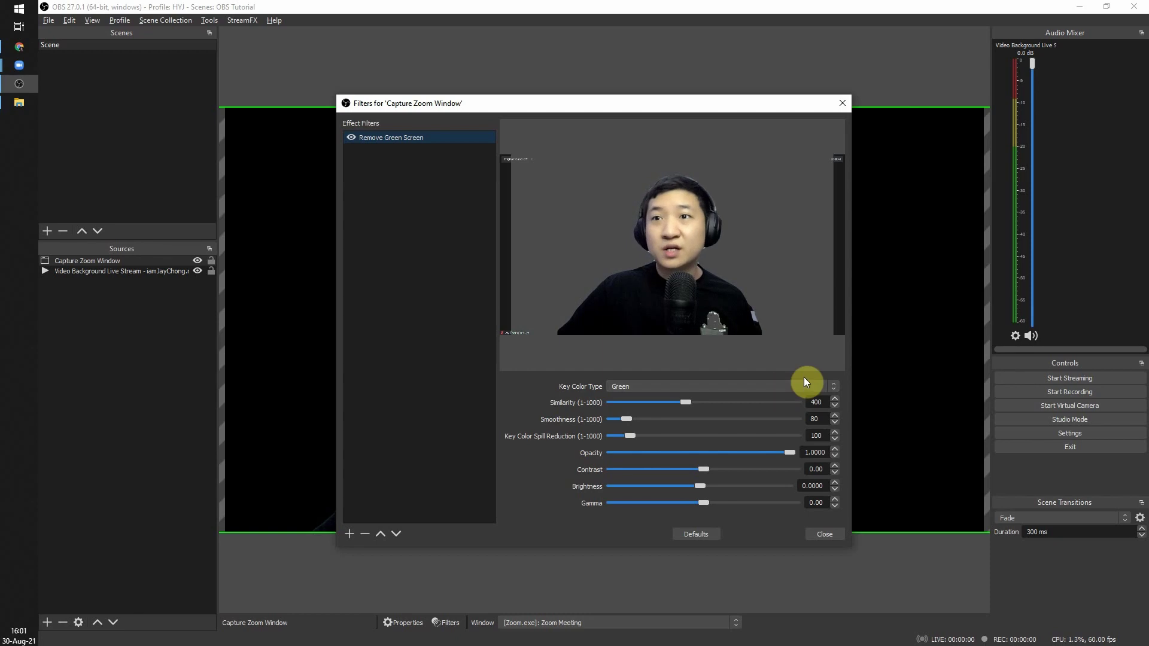
pyautogui.click(832, 533)
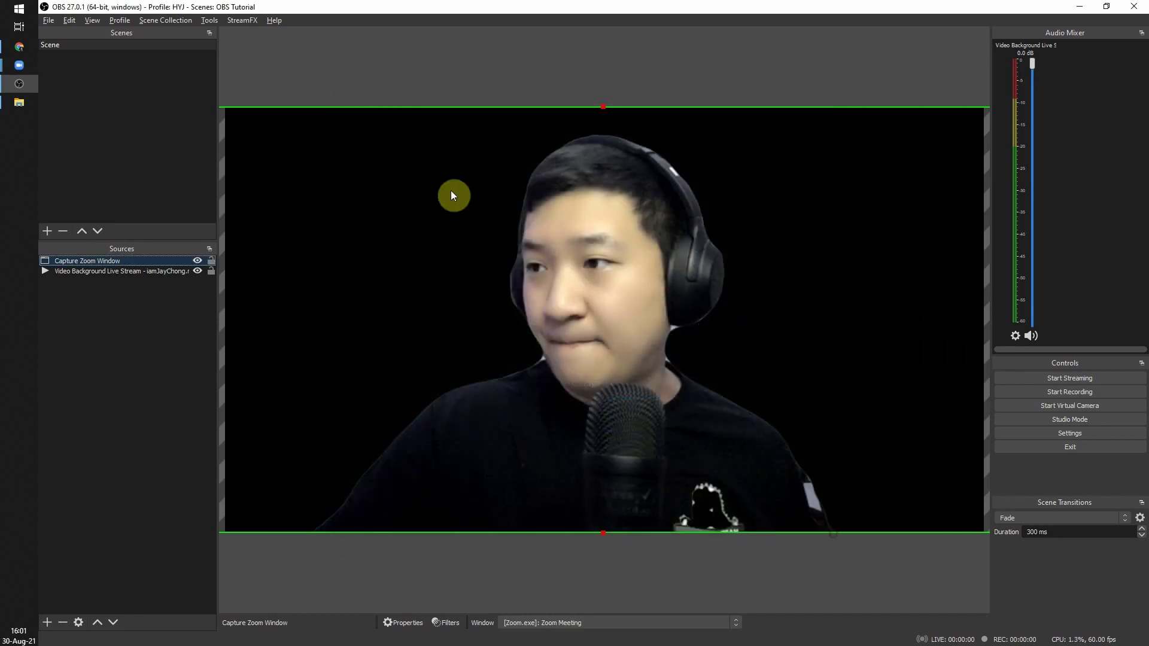
pyautogui.click(164, 270)
pyautogui.click(199, 272)
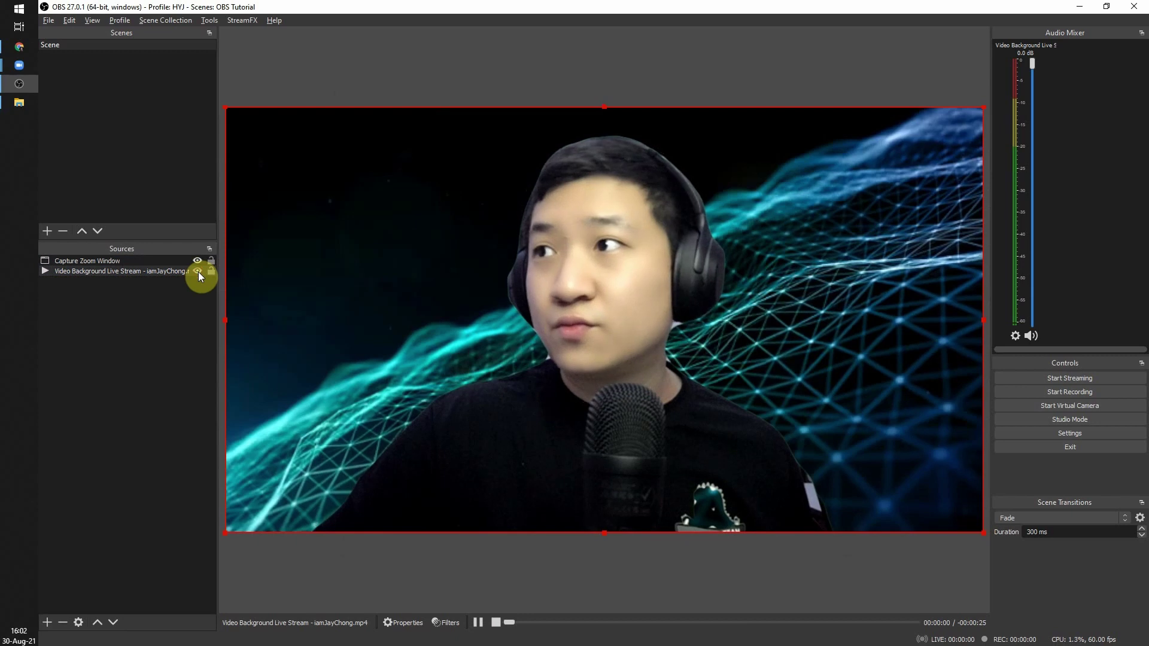
# Deselect the sources and bring the OBS Demo folder in File Explorer to the front
pyautogui.click(131, 362)
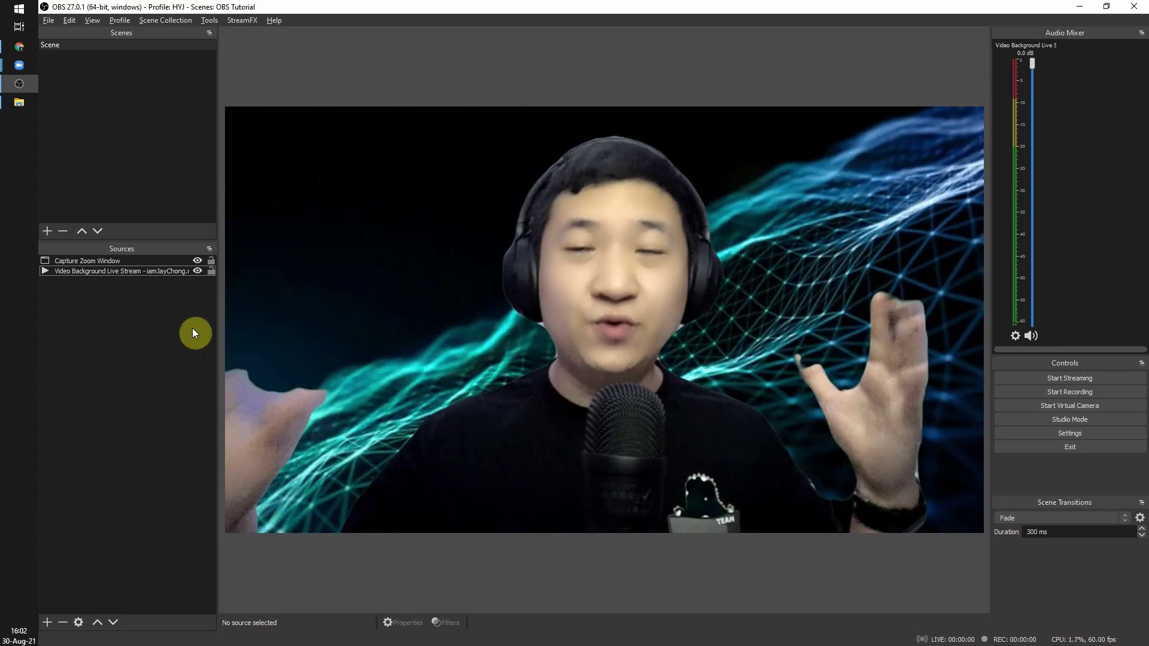
pyautogui.click(27, 103)
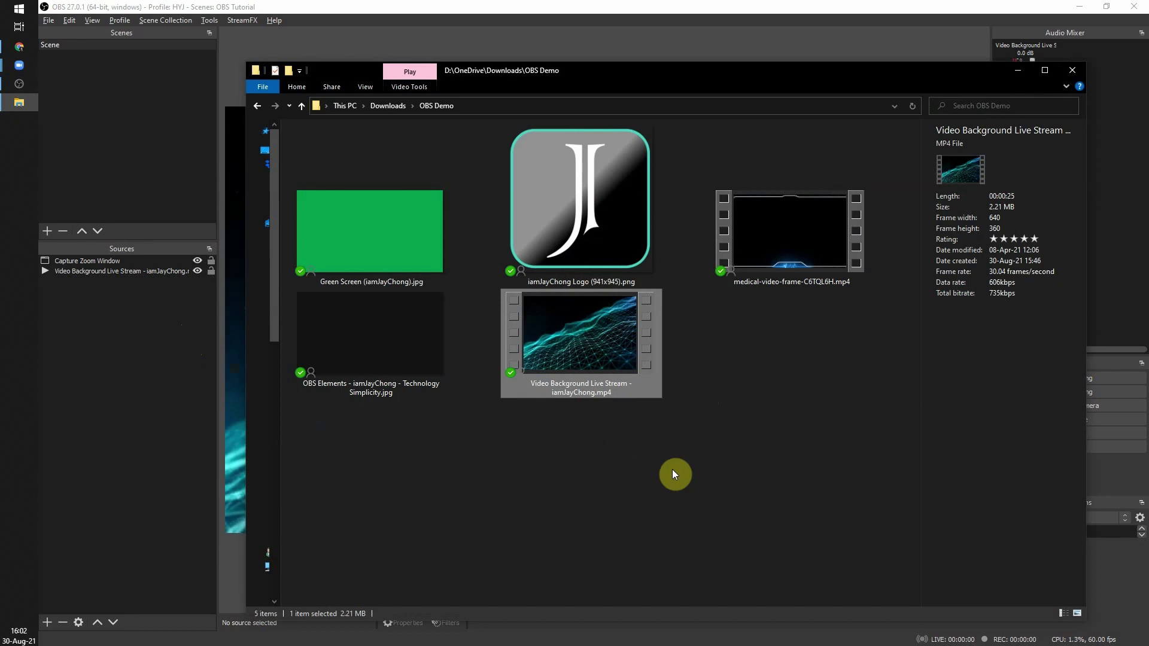
# Add 'iamJayChong Logo (941x945).png' to the OBS Sources, then minimize Explorer
pyautogui.click(673, 472)
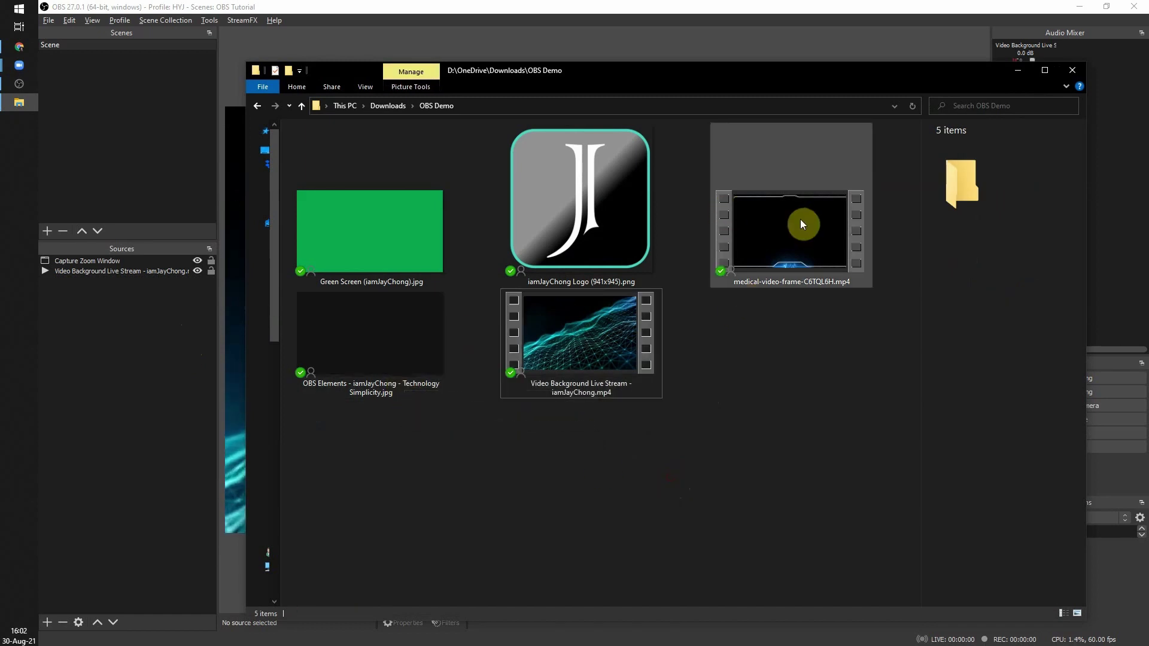
pyautogui.moveTo(598, 212); pyautogui.dragTo(133, 325)
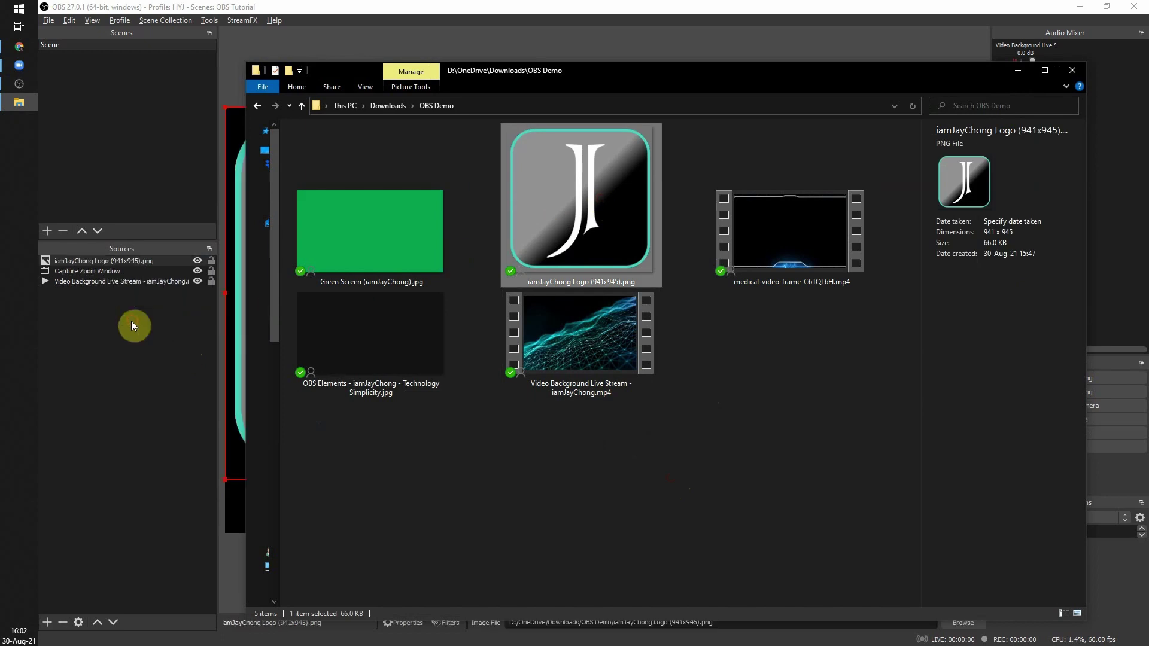
pyautogui.click(1022, 71)
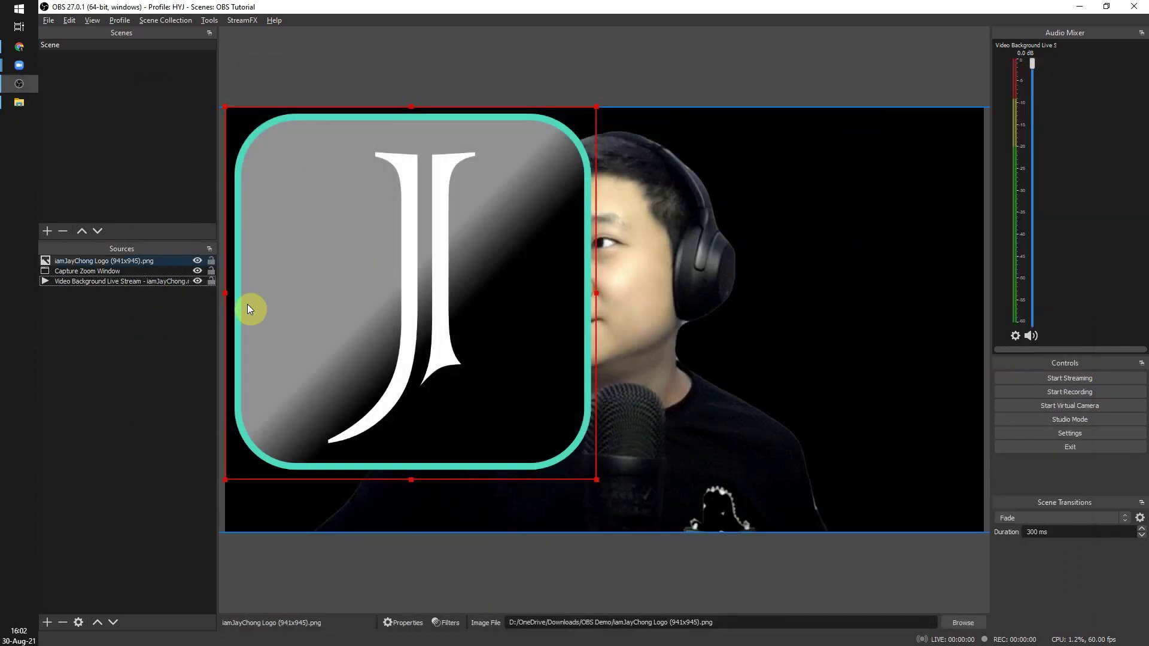
# Shrink the logo into a small upper-left badge and re-show the background video
pyautogui.click(610, 502)
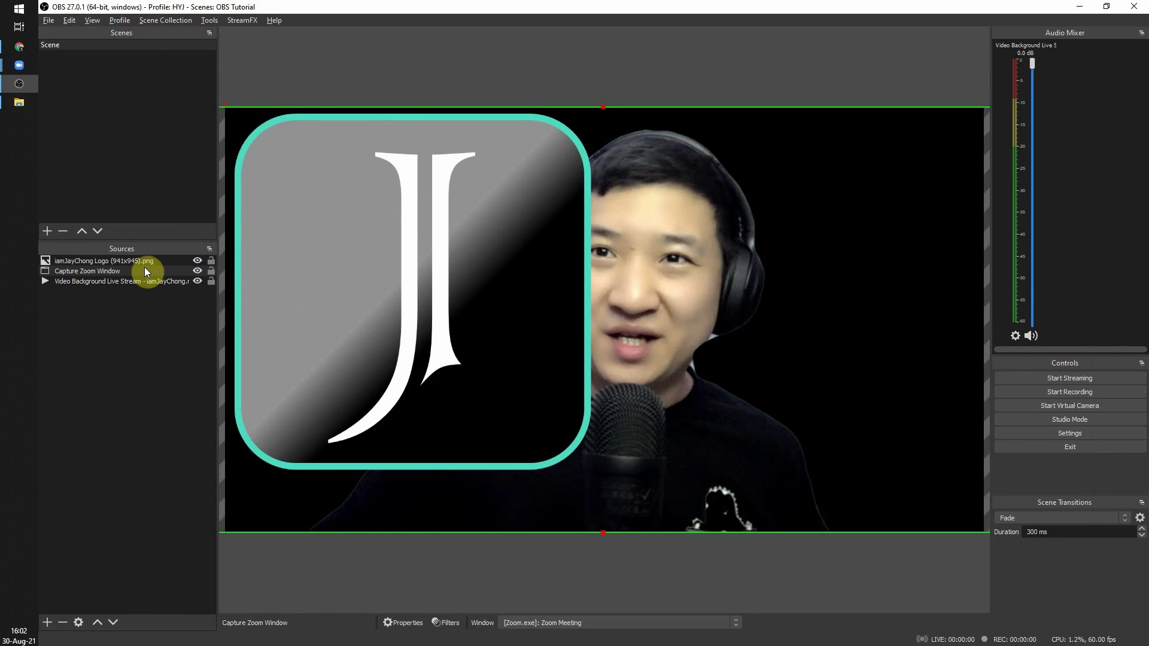
pyautogui.click(493, 195)
pyautogui.moveTo(595, 106); pyautogui.dragTo(449, 177)
pyautogui.click(160, 329)
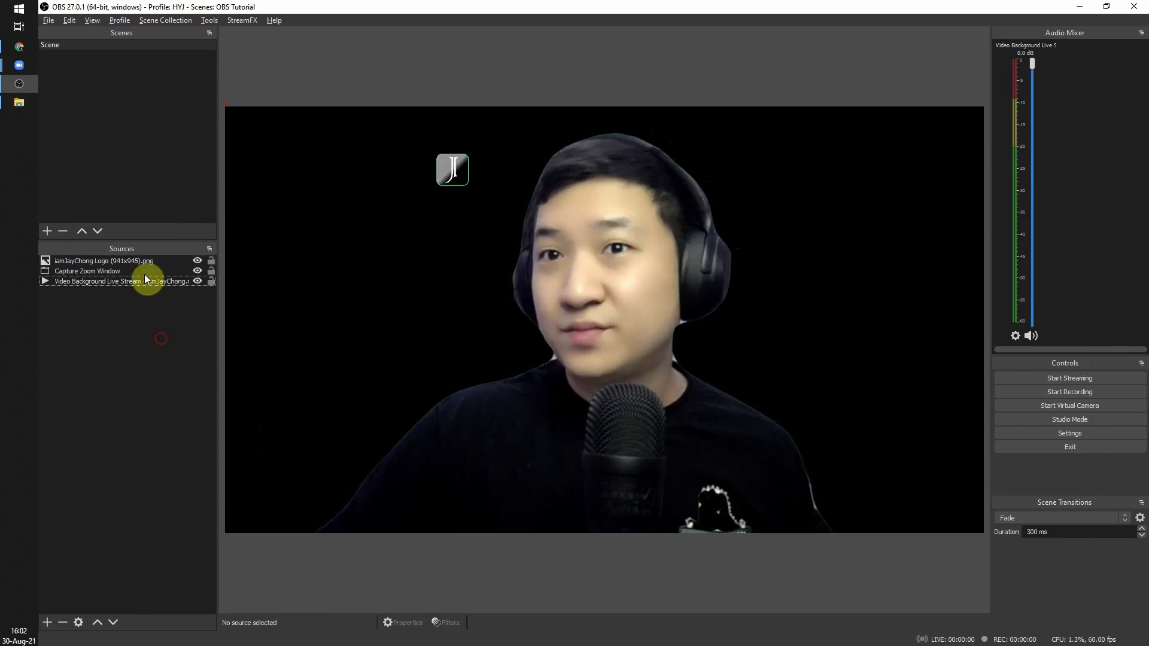
pyautogui.click(197, 280)
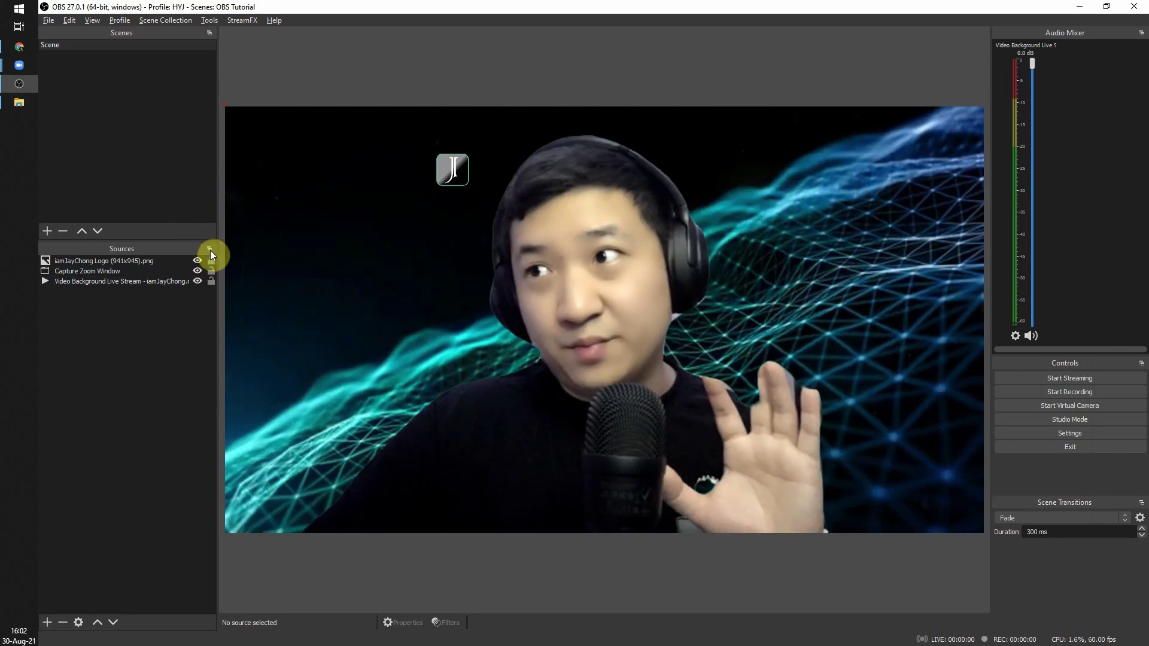
pyautogui.click(161, 282)
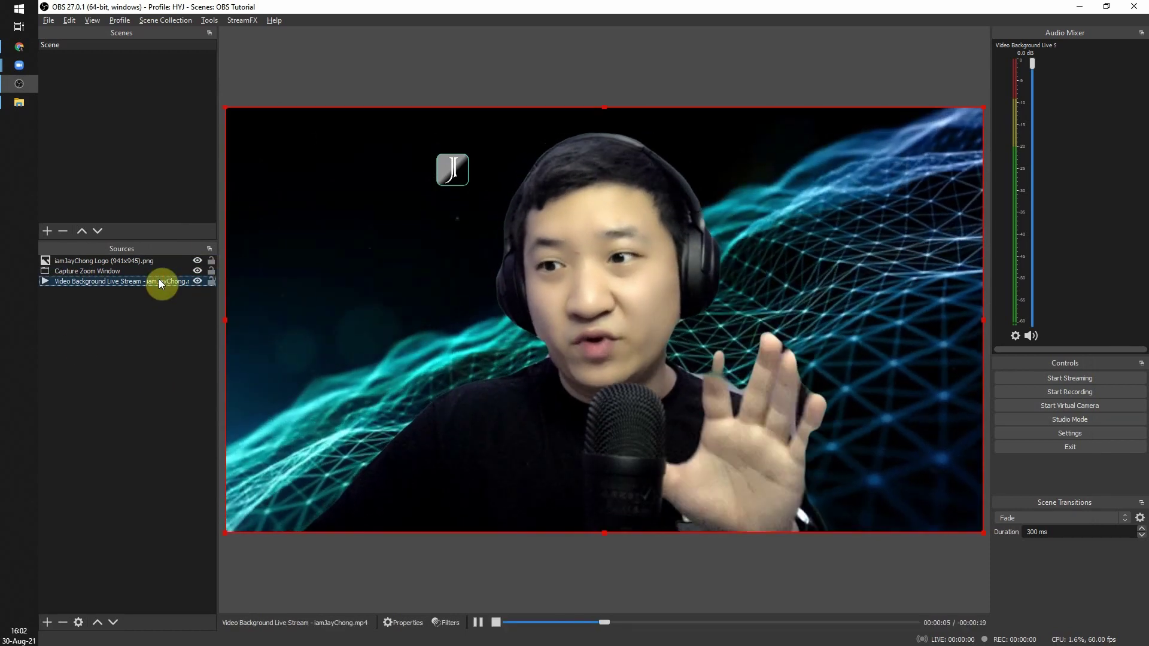
# Turn on Loop in the background video's properties
pyautogui.rightClick(159, 279)
pyautogui.click(187, 365)
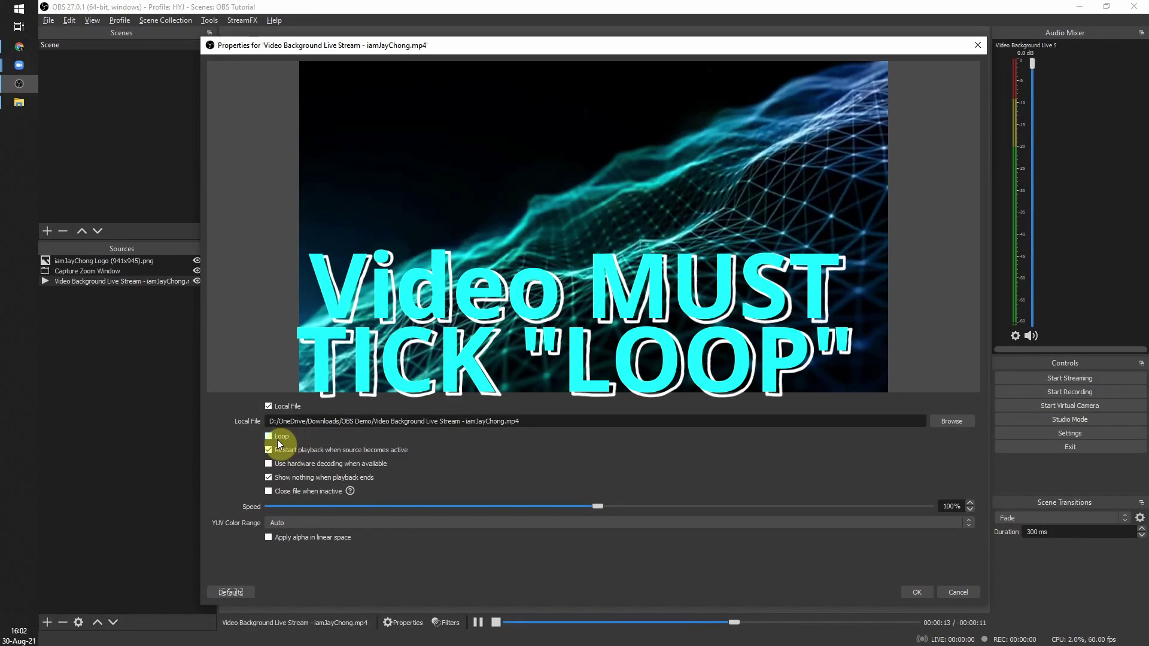
pyautogui.click(260, 430)
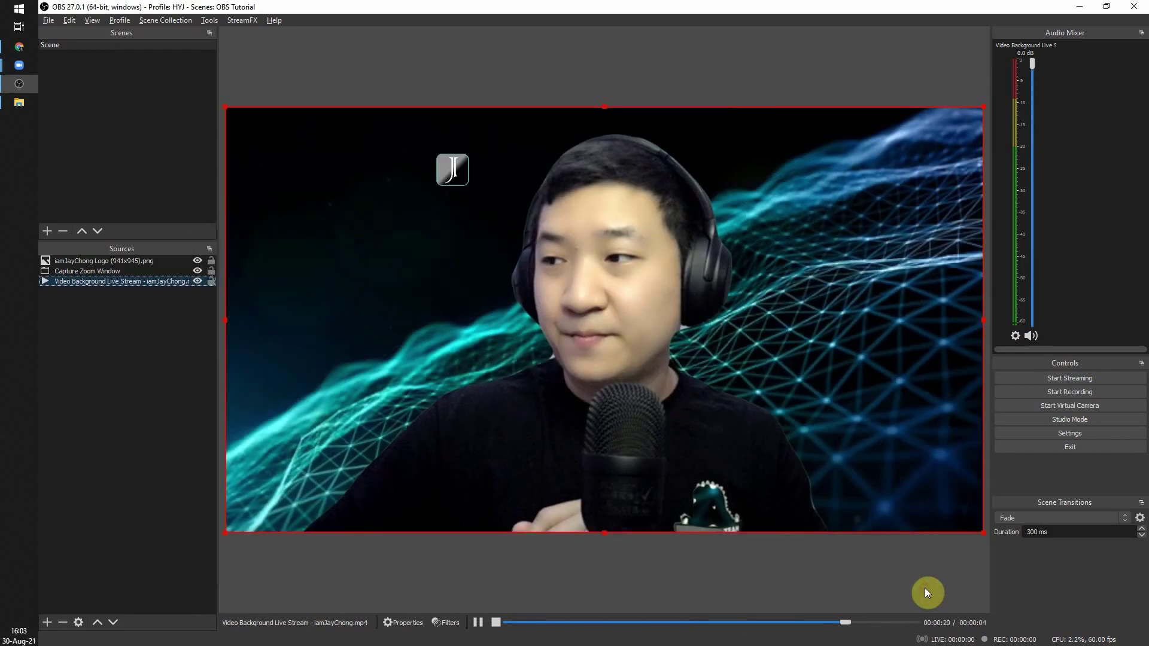
pyautogui.click(924, 591)
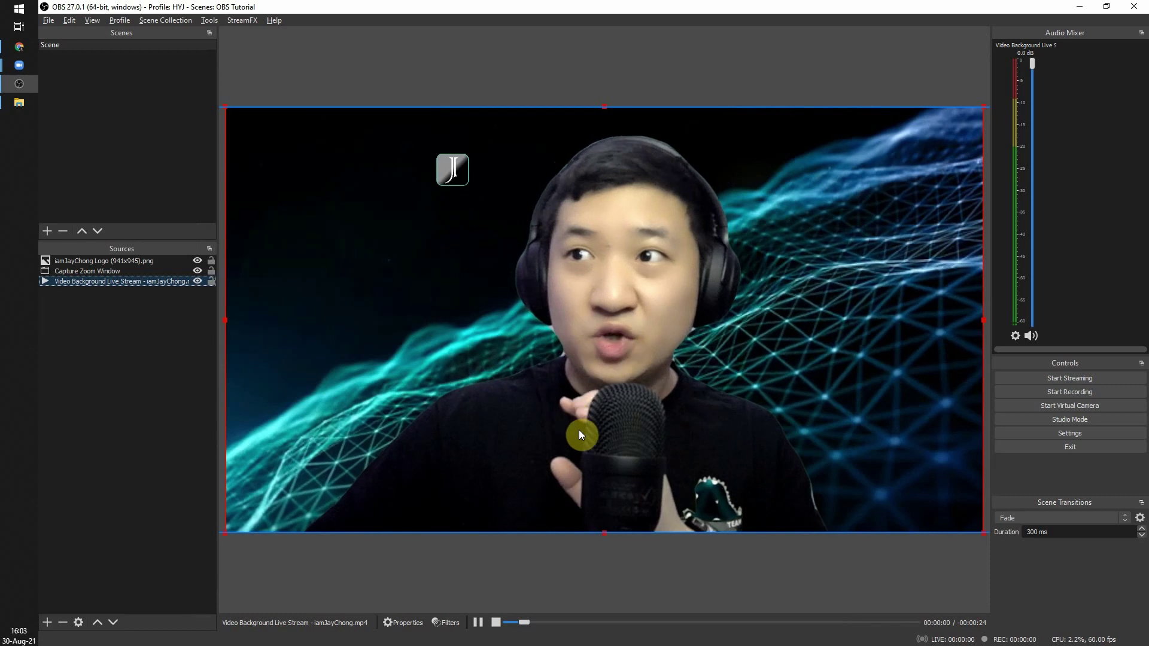
# Nudge the logo badge slightly further left near the top of the scene
pyautogui.click(551, 553)
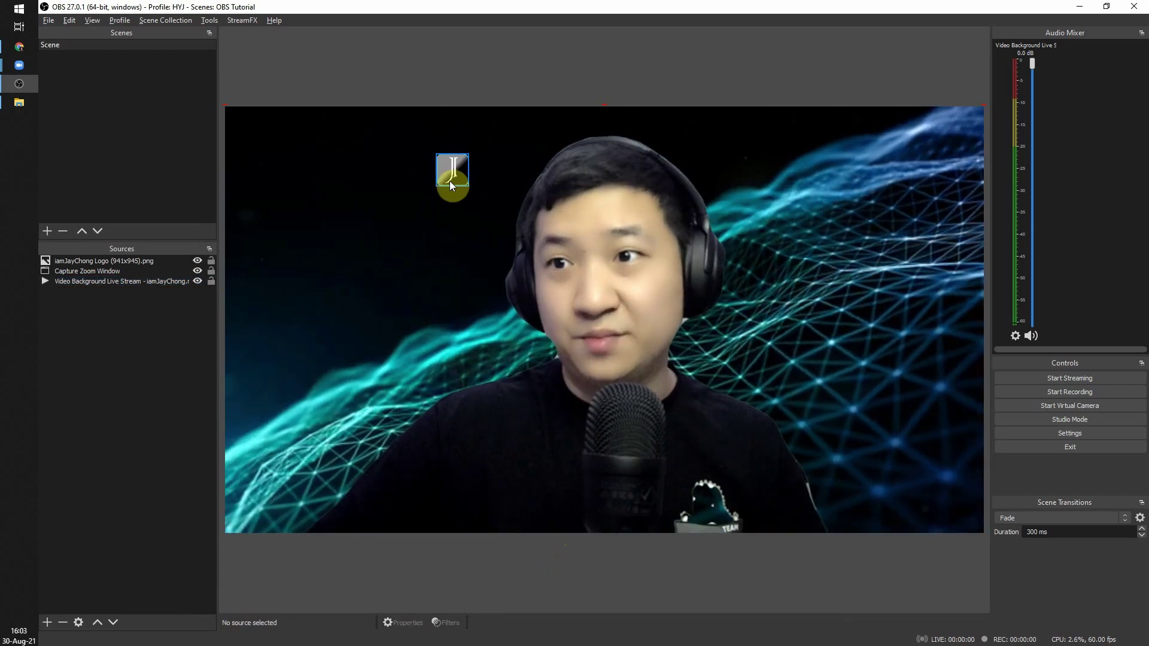
pyautogui.moveTo(451, 182); pyautogui.dragTo(404, 181)
pyautogui.click(569, 574)
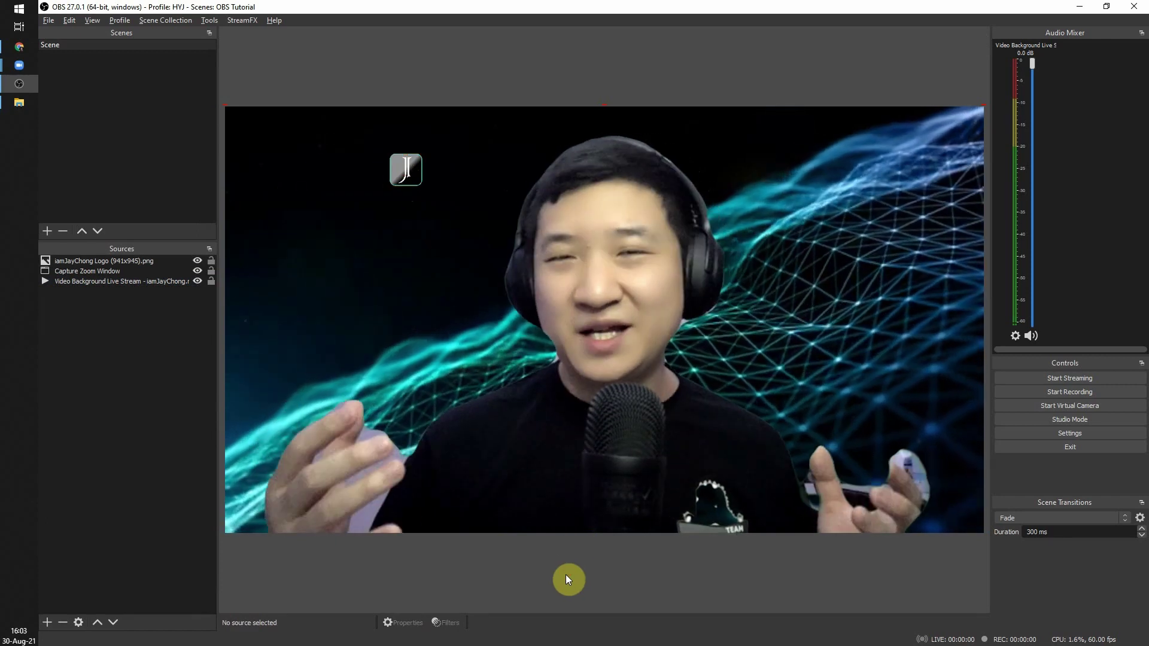
# Add medical-video-frame-C6TQL6H.mp4 from the OBS Demo folder to the scene
pyautogui.click(19, 103)
pyautogui.click(529, 487)
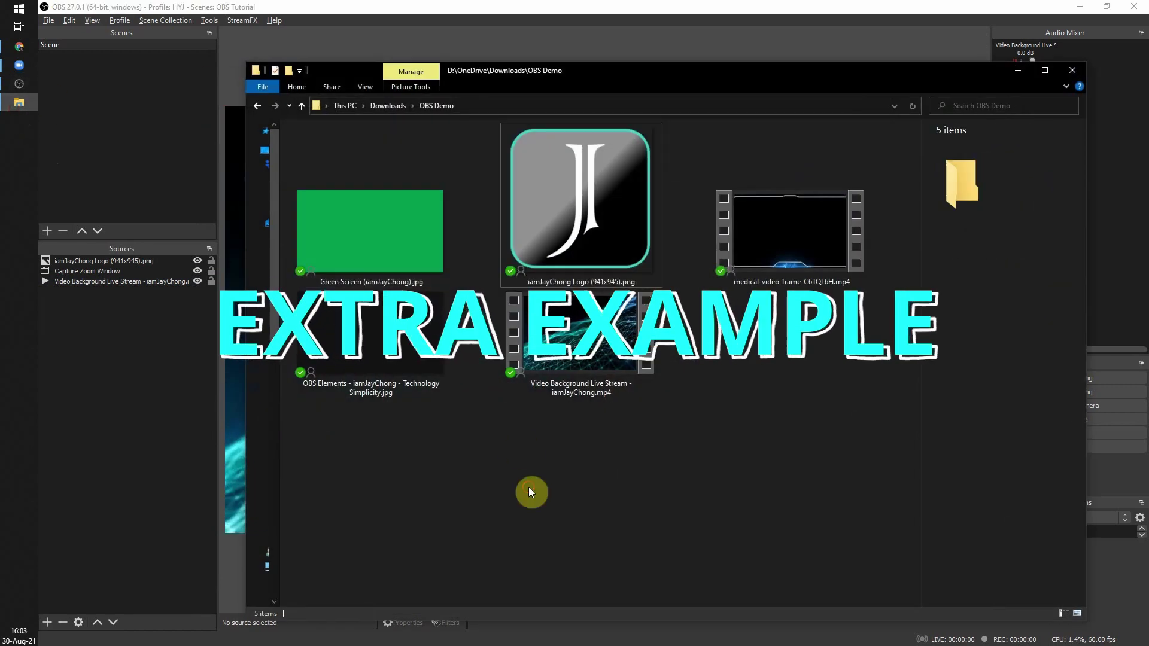
pyautogui.click(775, 267)
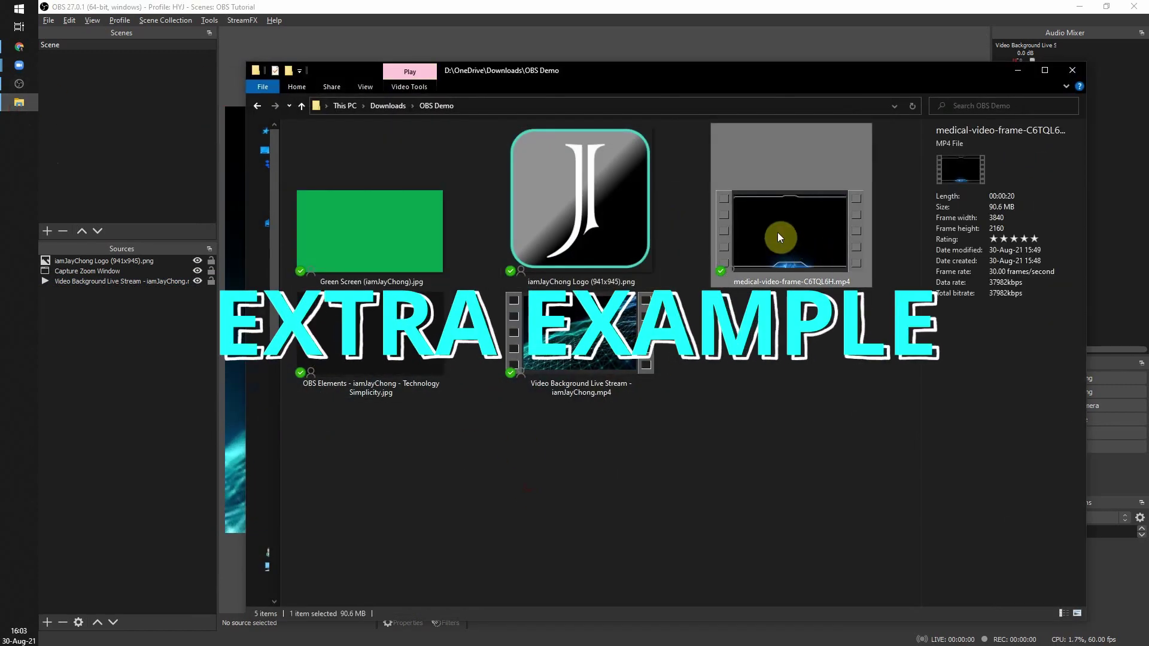
pyautogui.moveTo(138, 323); pyautogui.dragTo(126, 325)
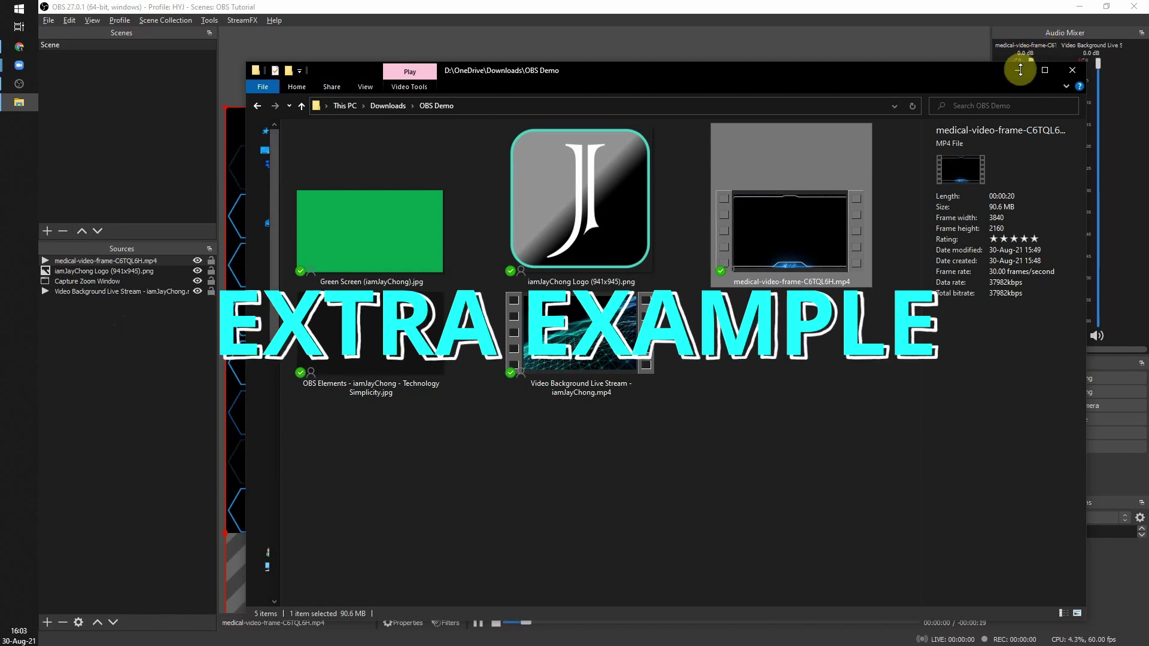
pyautogui.click(1017, 70)
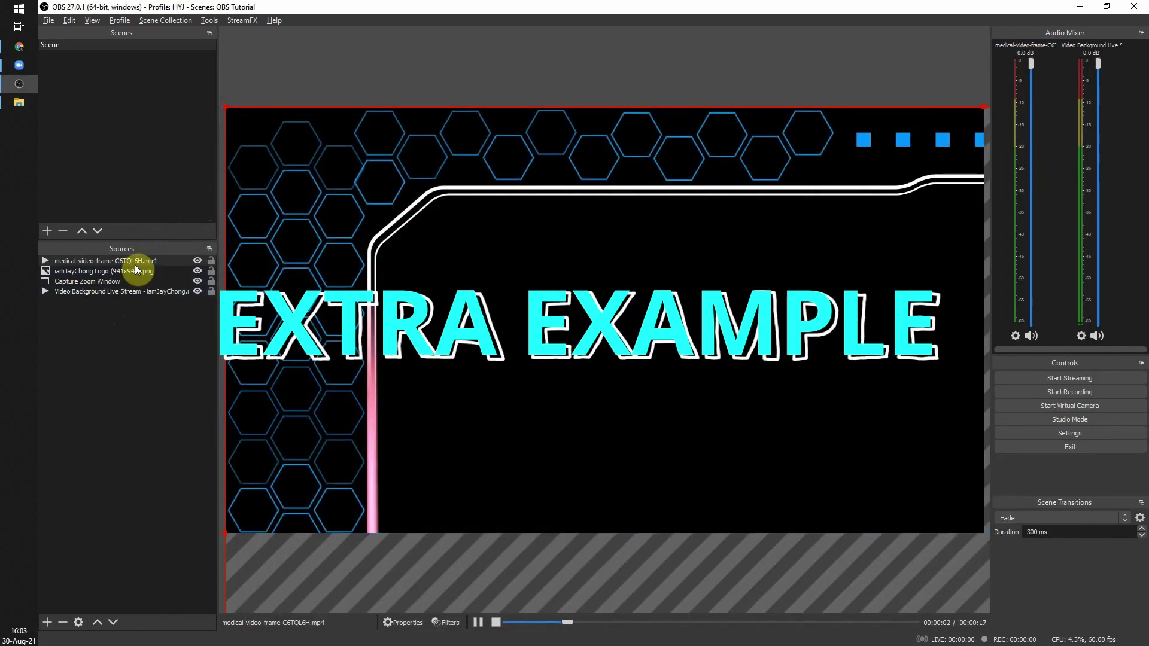
# Fit the frame video to the canvas and layer it beneath Capture Zoom Window
pyautogui.rightClick(290, 133)
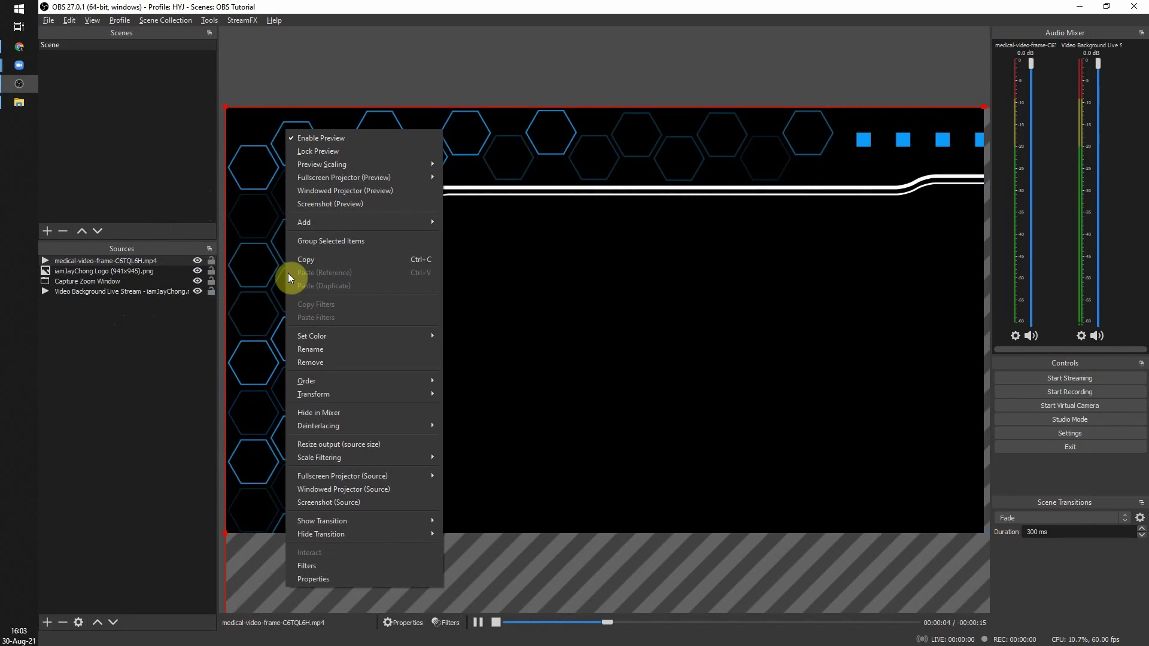
pyautogui.click(333, 394)
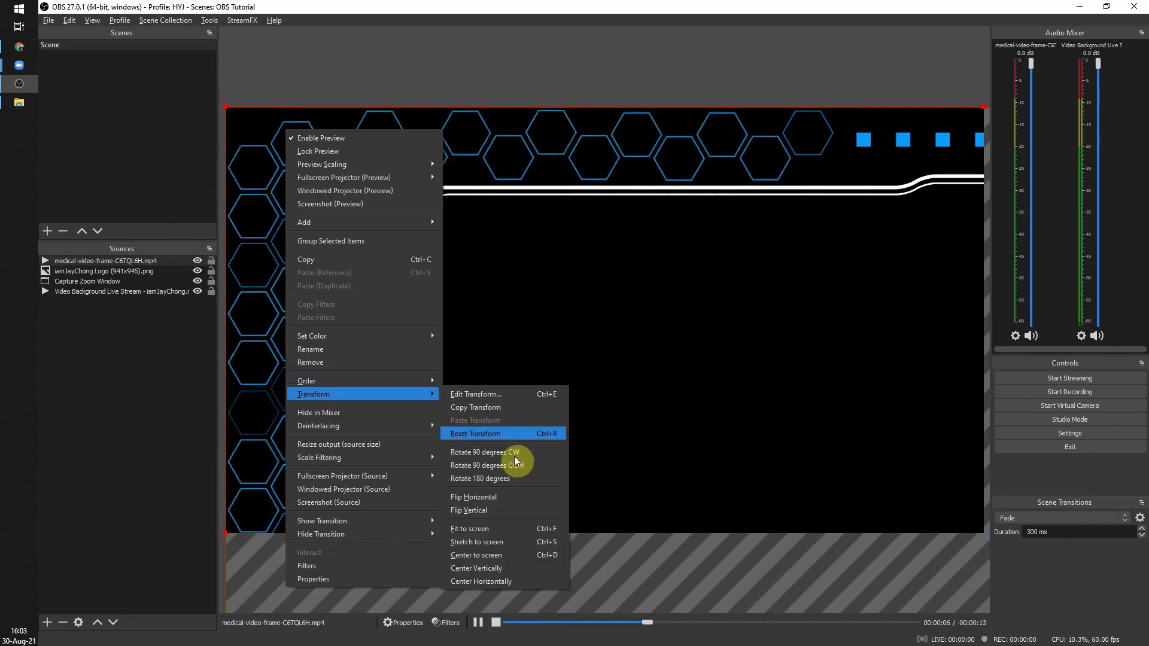
pyautogui.click(494, 530)
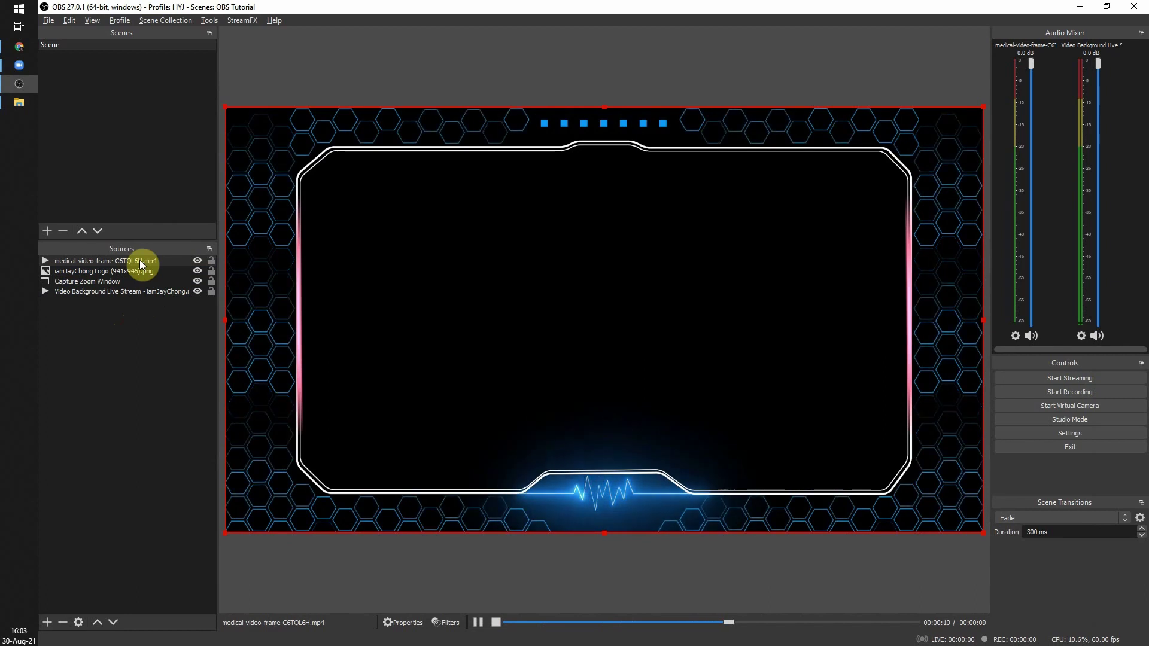
pyautogui.moveTo(139, 260); pyautogui.dragTo(142, 288)
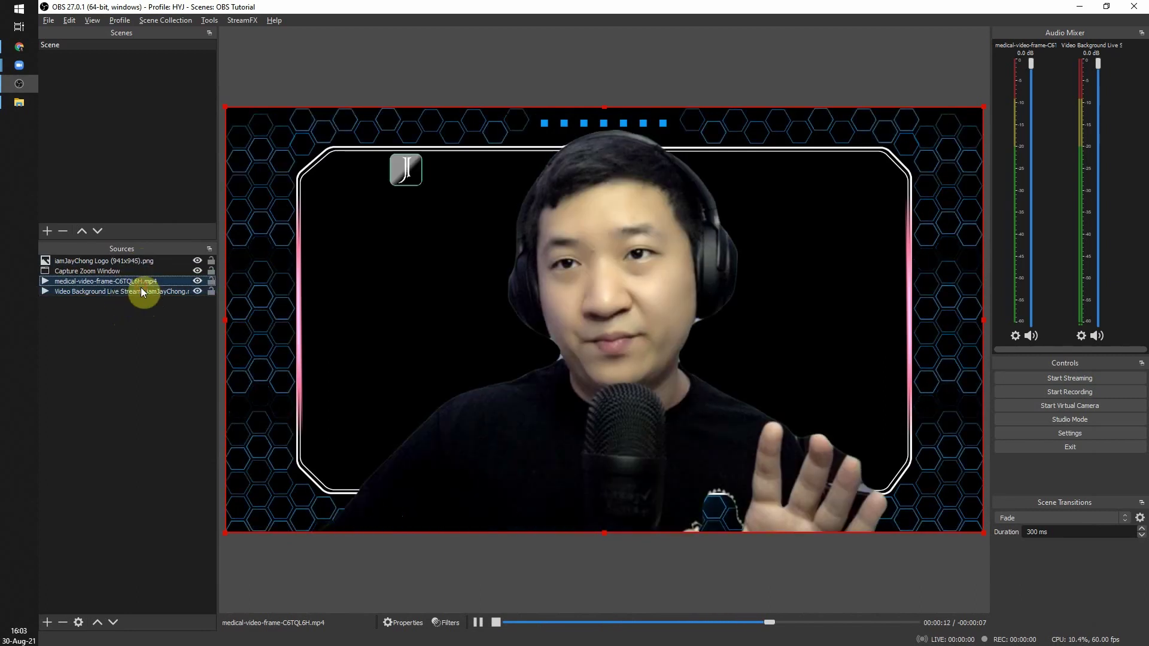
# Keep Loop enabled in the medical-video-frame properties and restart its playback
pyautogui.click(119, 399)
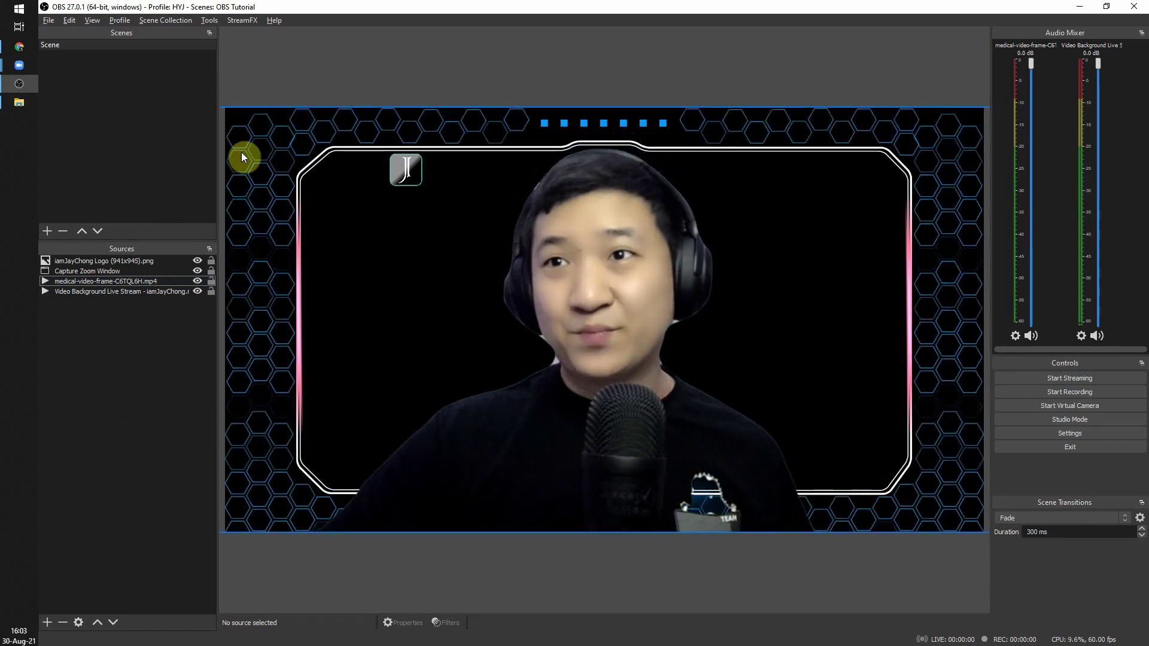
pyautogui.rightClick(138, 284)
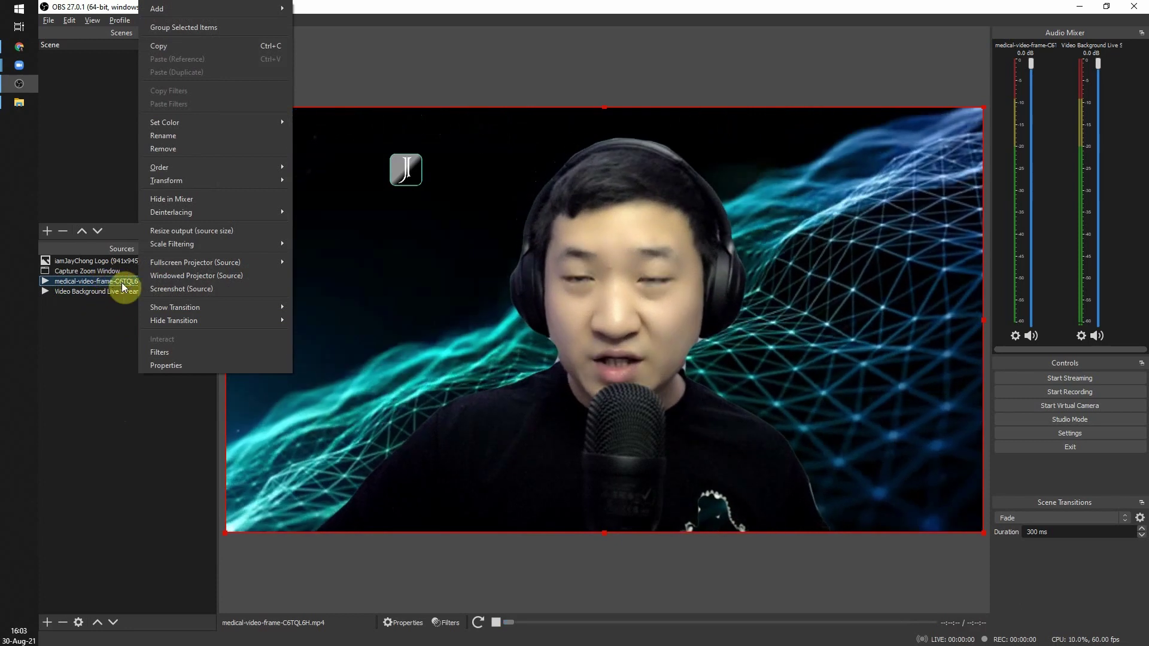
pyautogui.click(180, 366)
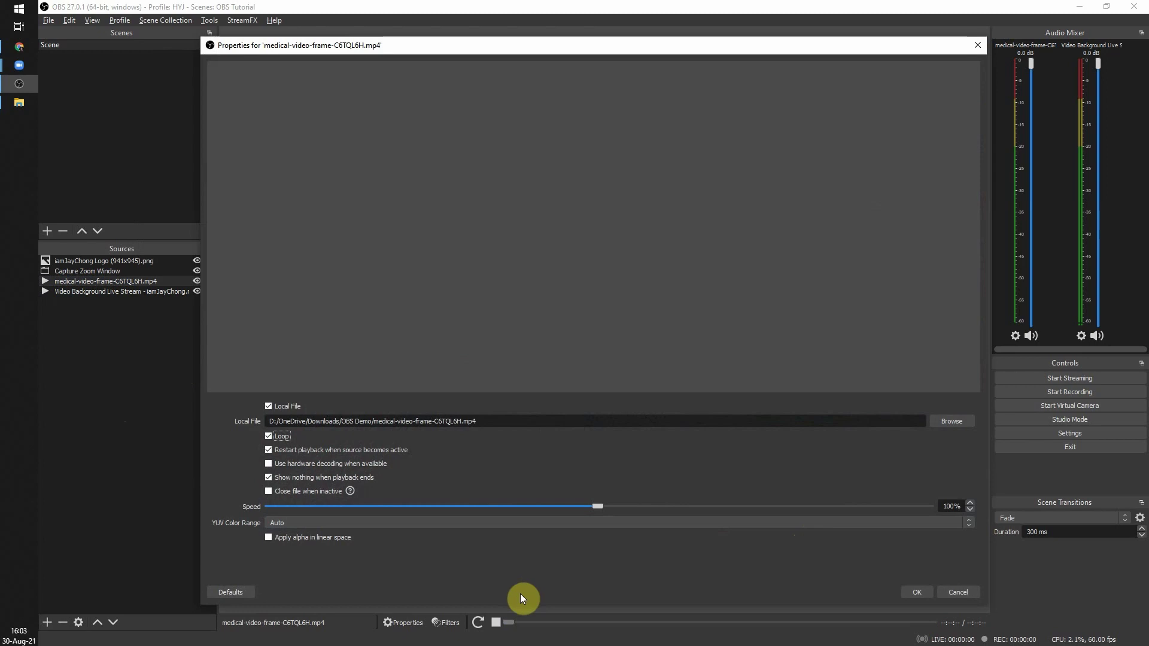
pyautogui.click(482, 625)
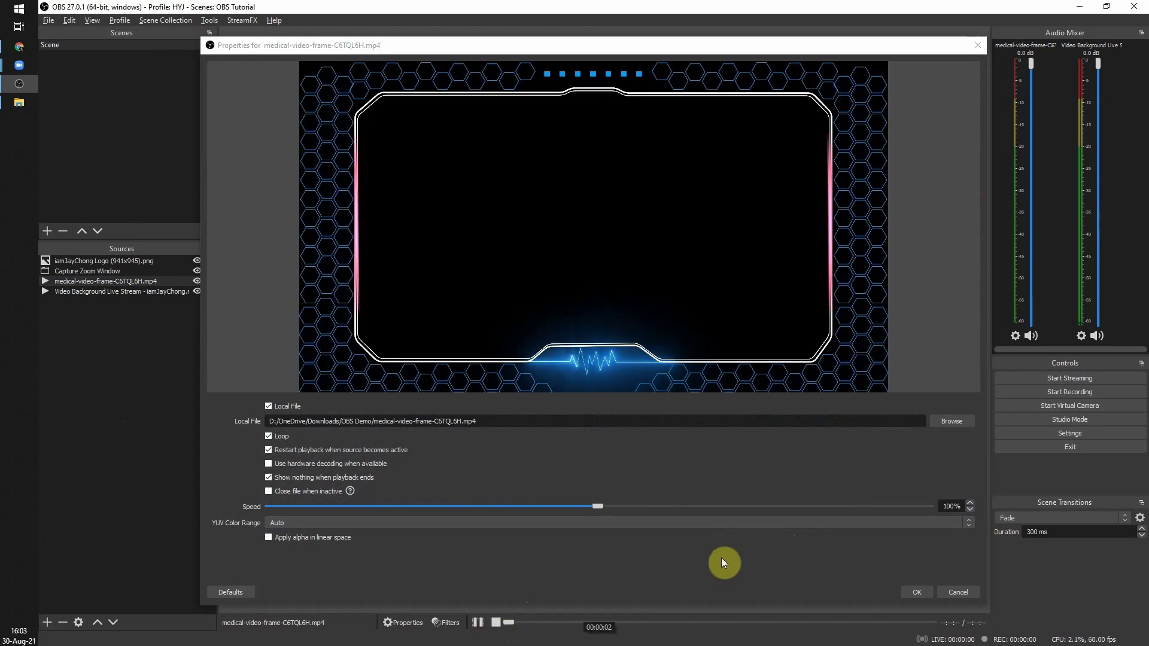
pyautogui.click(932, 592)
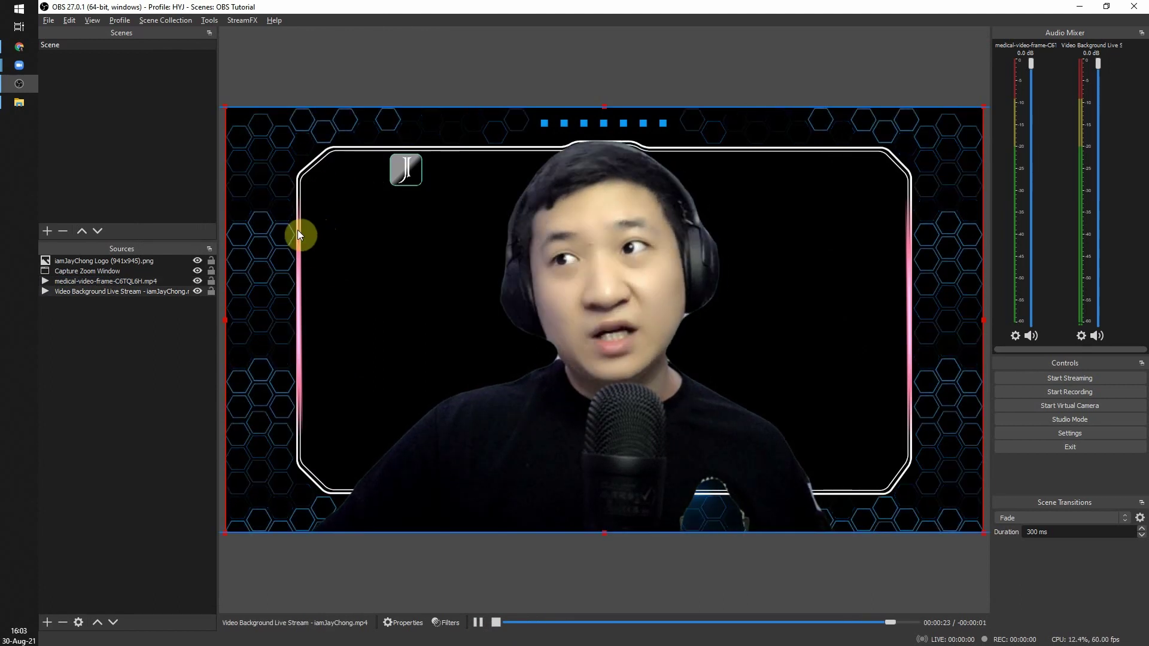
# Resize and reposition the Capture Zoom Window source to sit inside the hex frame's border
pyautogui.click(127, 272)
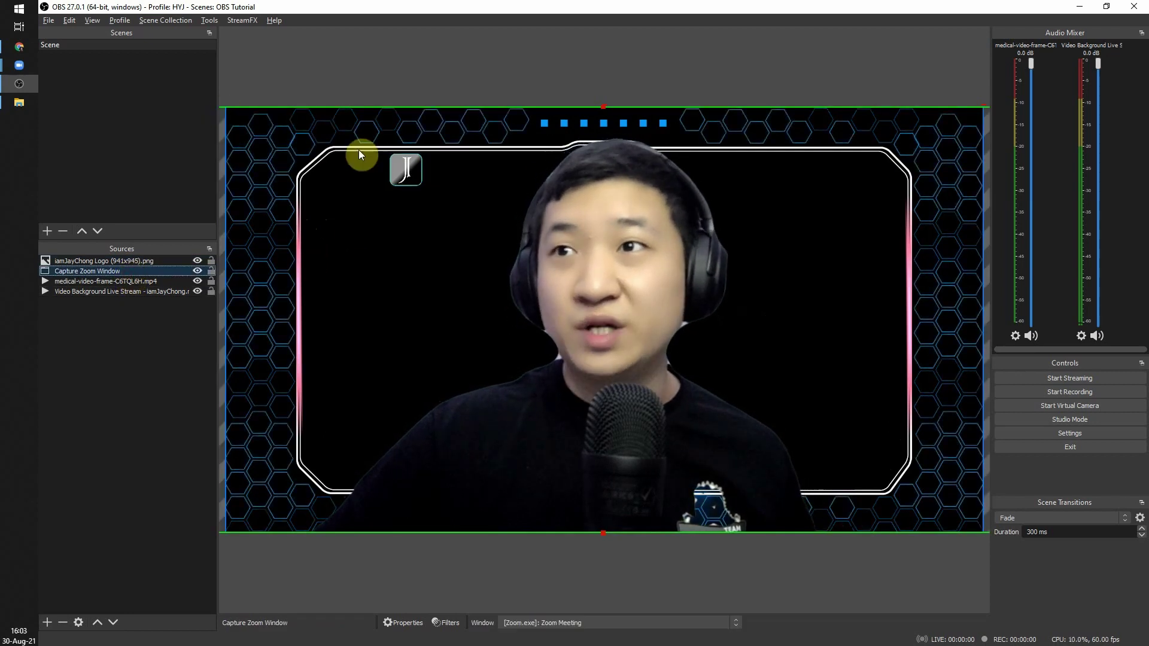
pyautogui.moveTo(385, 125); pyautogui.dragTo(485, 125)
pyautogui.moveTo(296, 107); pyautogui.dragTo(598, 264)
pyautogui.moveTo(798, 342); pyautogui.dragTo(556, 256)
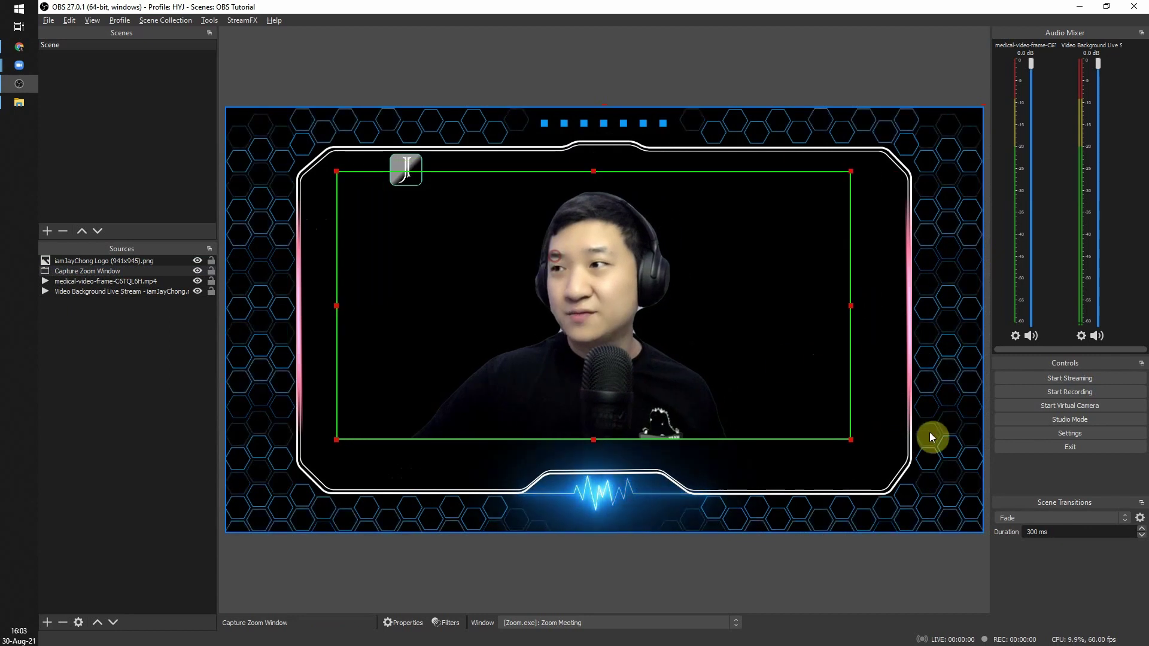
pyautogui.moveTo(850, 439); pyautogui.dragTo(903, 476)
pyautogui.moveTo(670, 342); pyautogui.dragTo(647, 334)
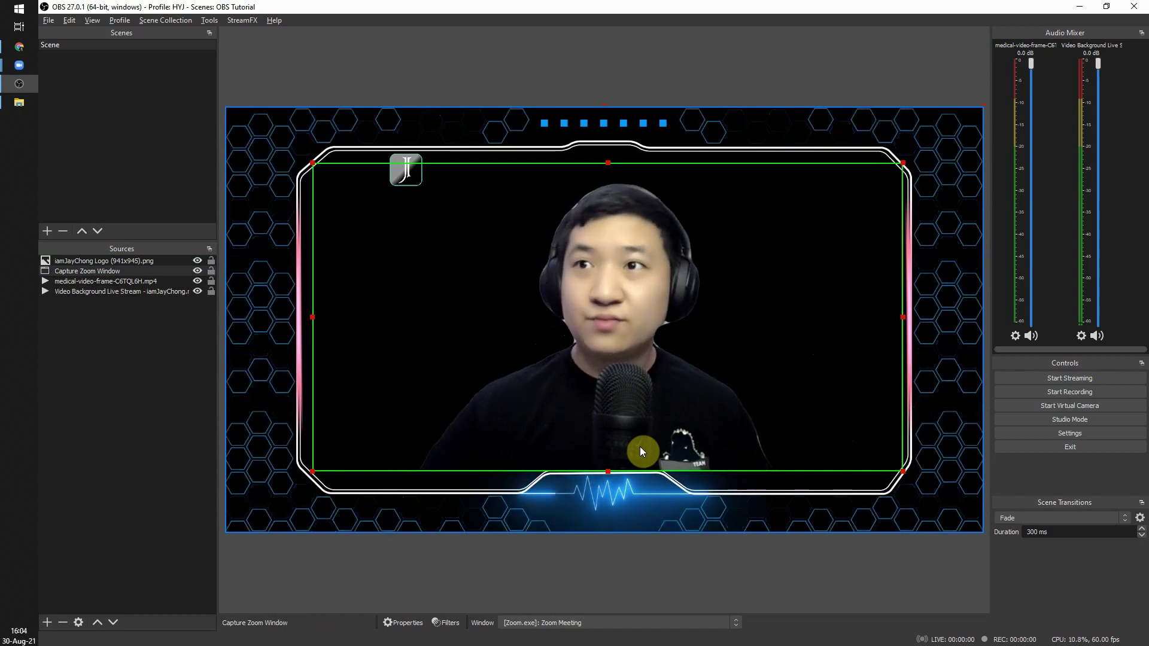
pyautogui.click(621, 71)
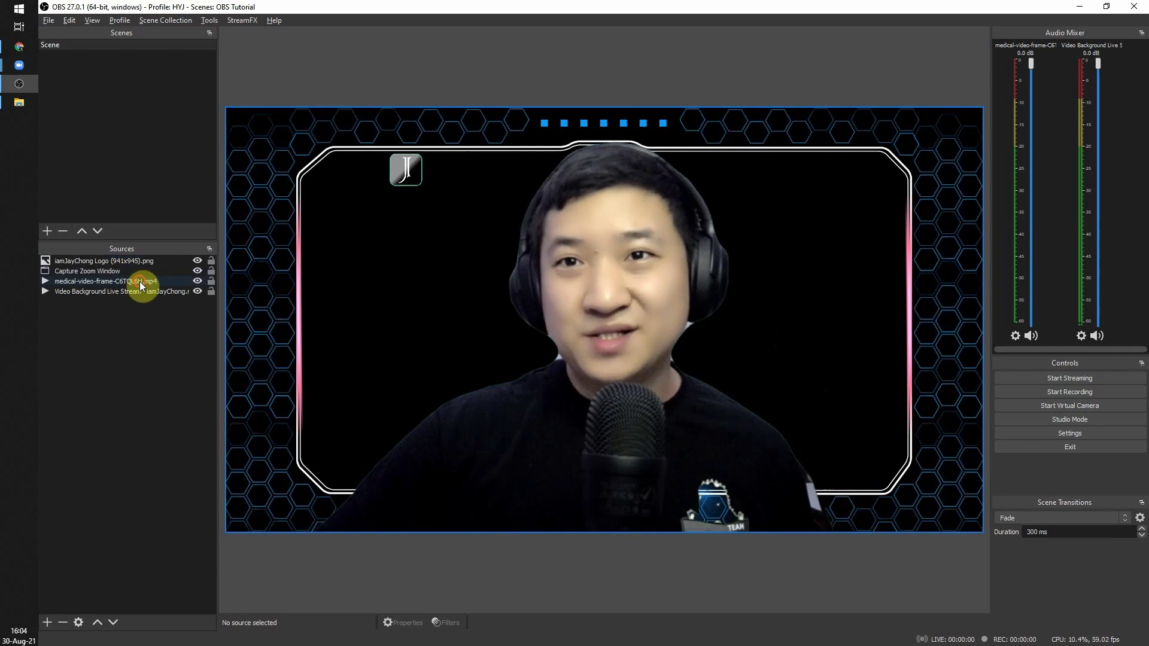
# Hide the medical-video-frame source, start the Virtual Camera, and switch to the Google Meet call
pyautogui.click(198, 281)
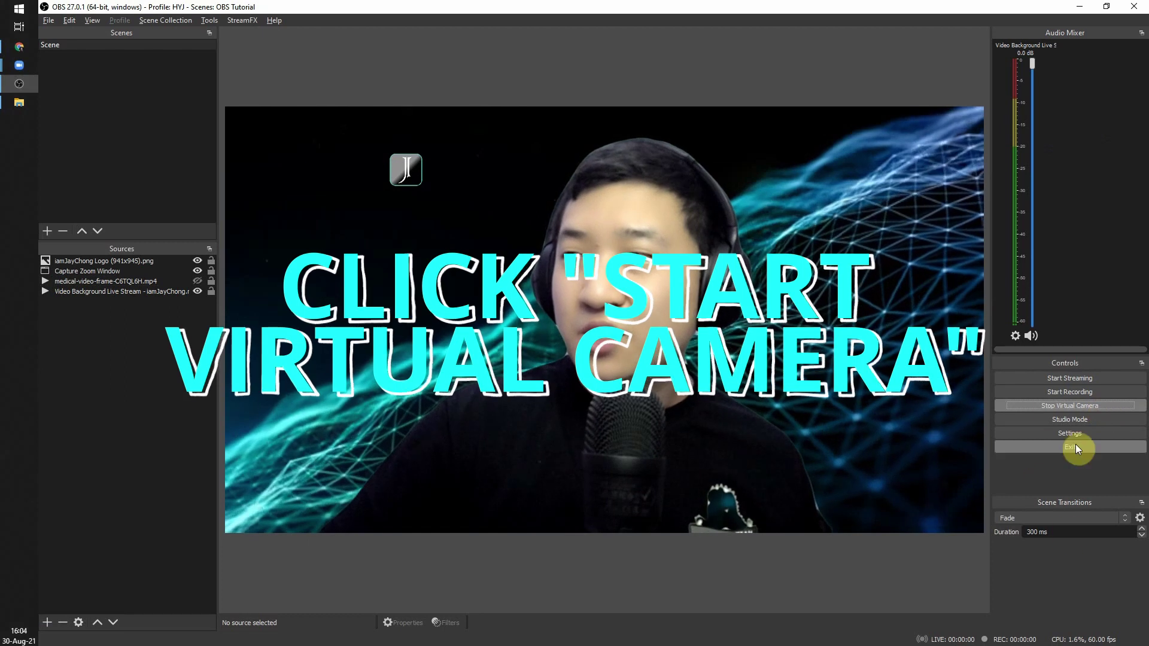
pyautogui.click(964, 371)
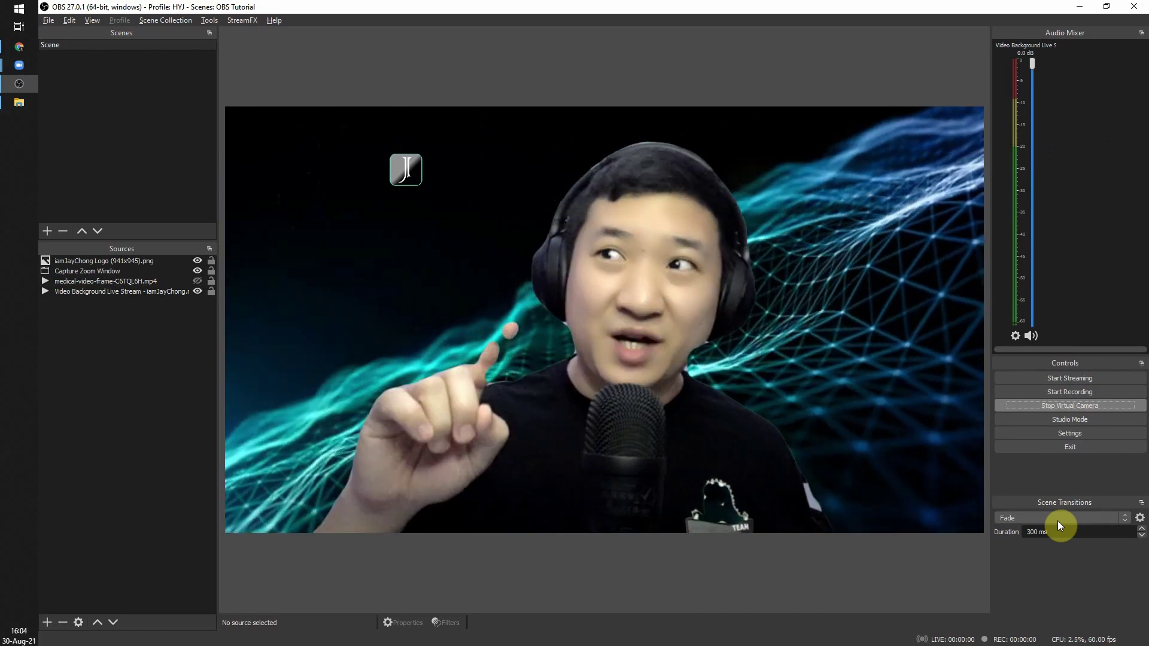
pyautogui.click(19, 47)
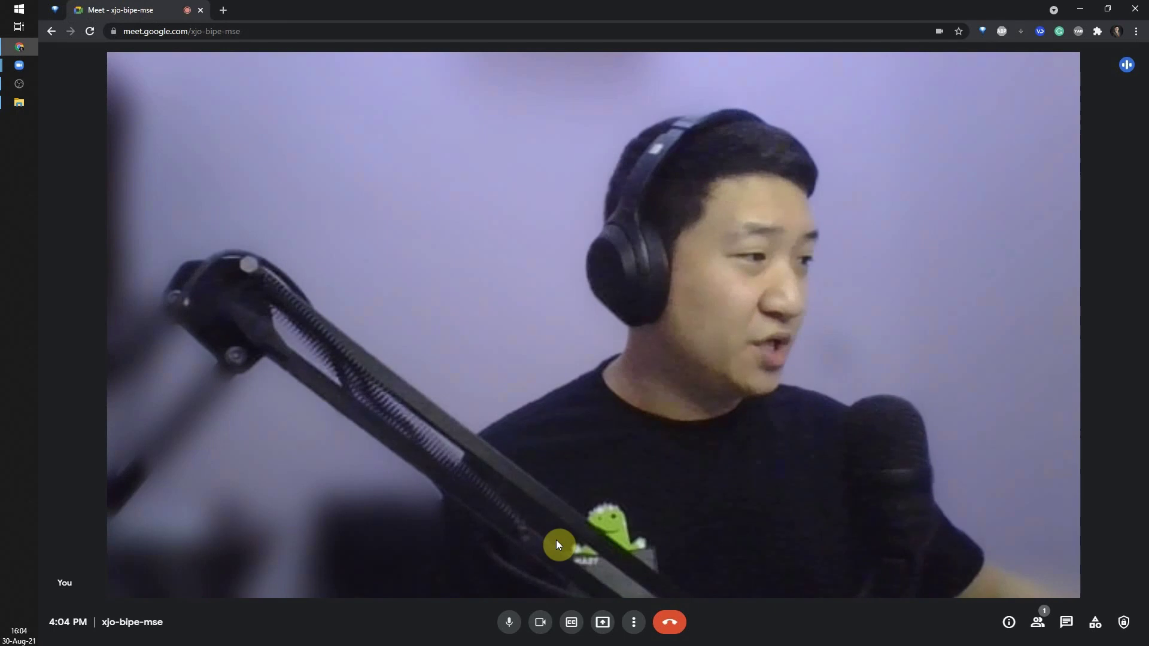
# Choose OBS Virtual Camera as the camera in Google Meet's Video settings
pyautogui.click(634, 633)
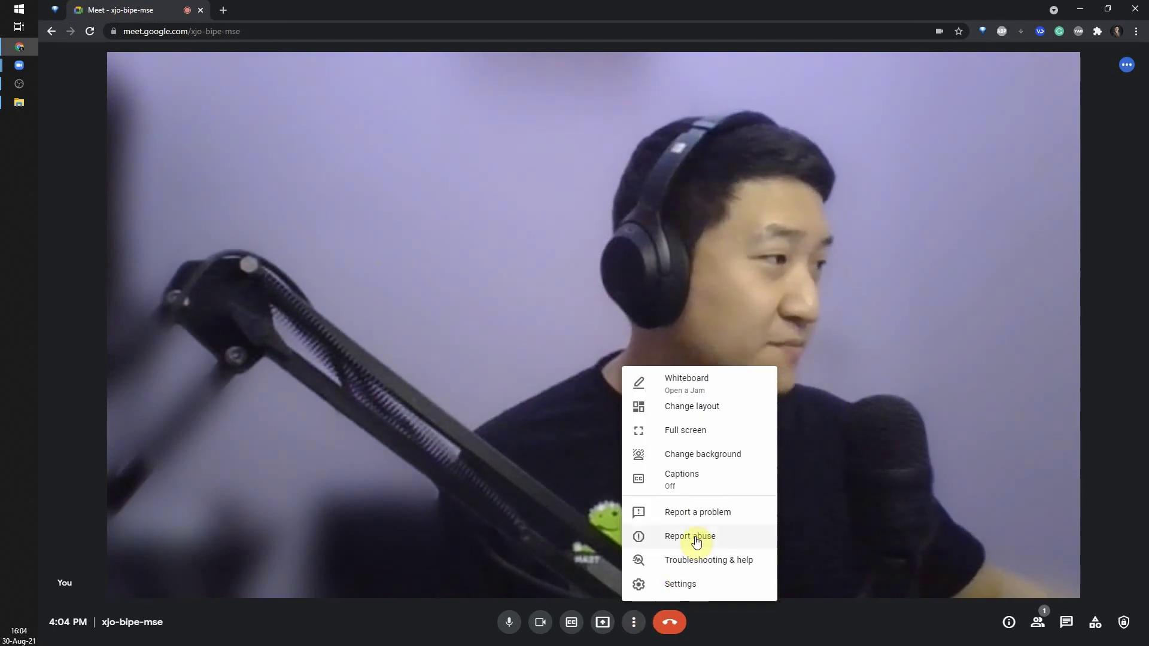
pyautogui.click(550, 488)
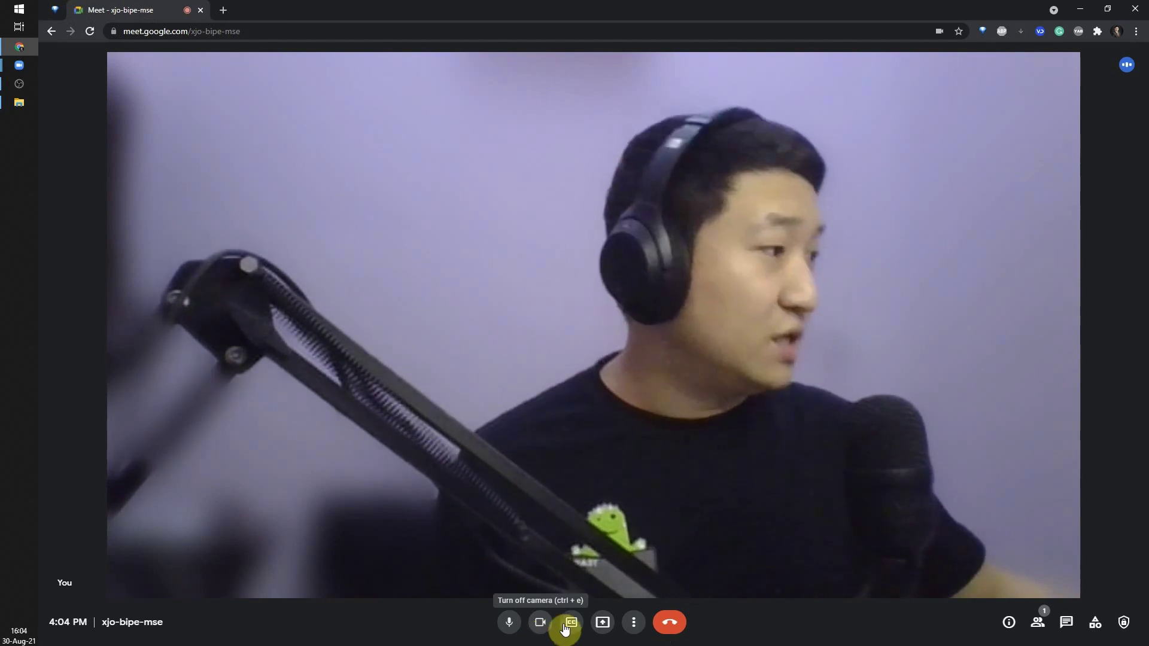
pyautogui.click(633, 622)
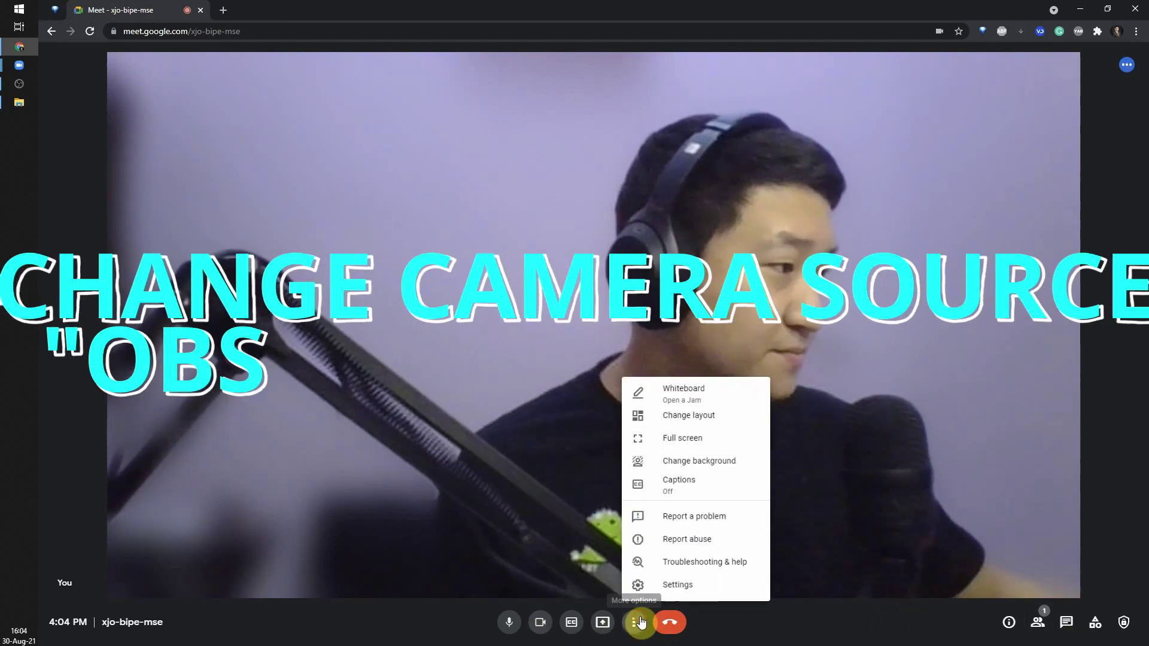
pyautogui.click(709, 588)
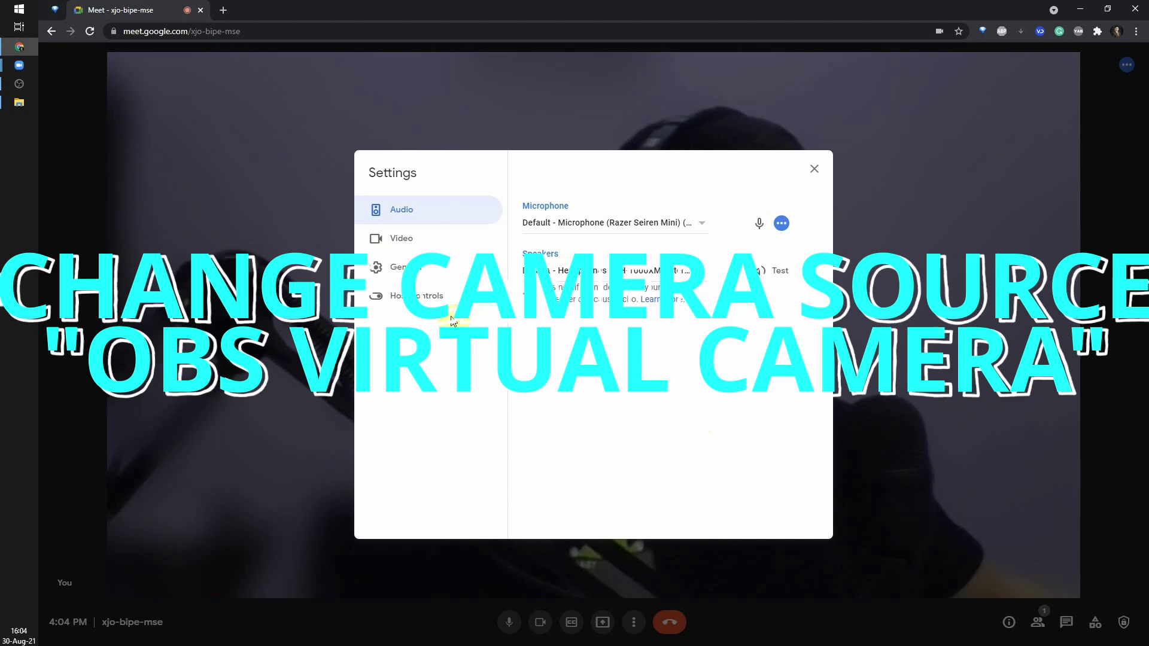
pyautogui.click(420, 243)
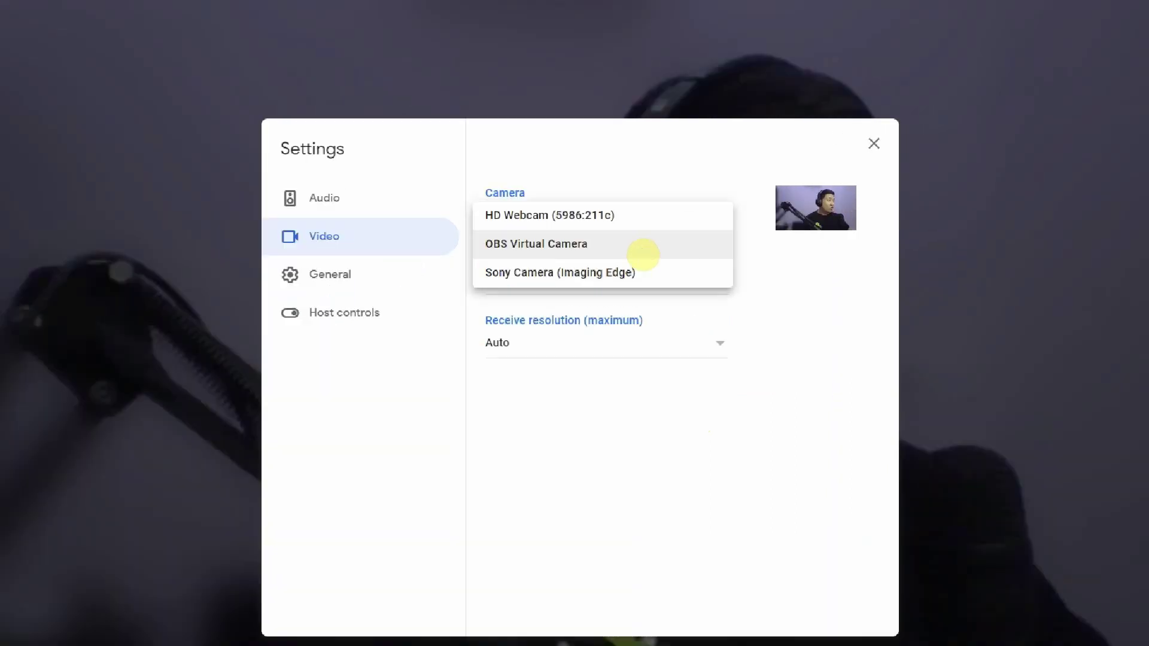
pyautogui.click(618, 246)
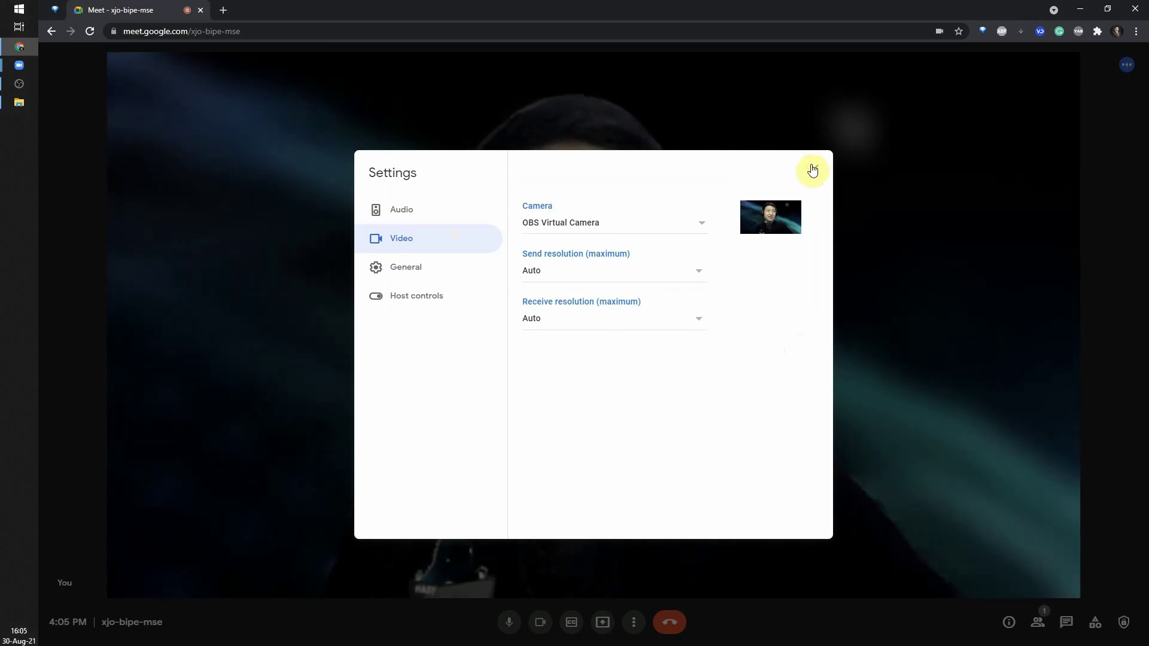
pyautogui.click(813, 171)
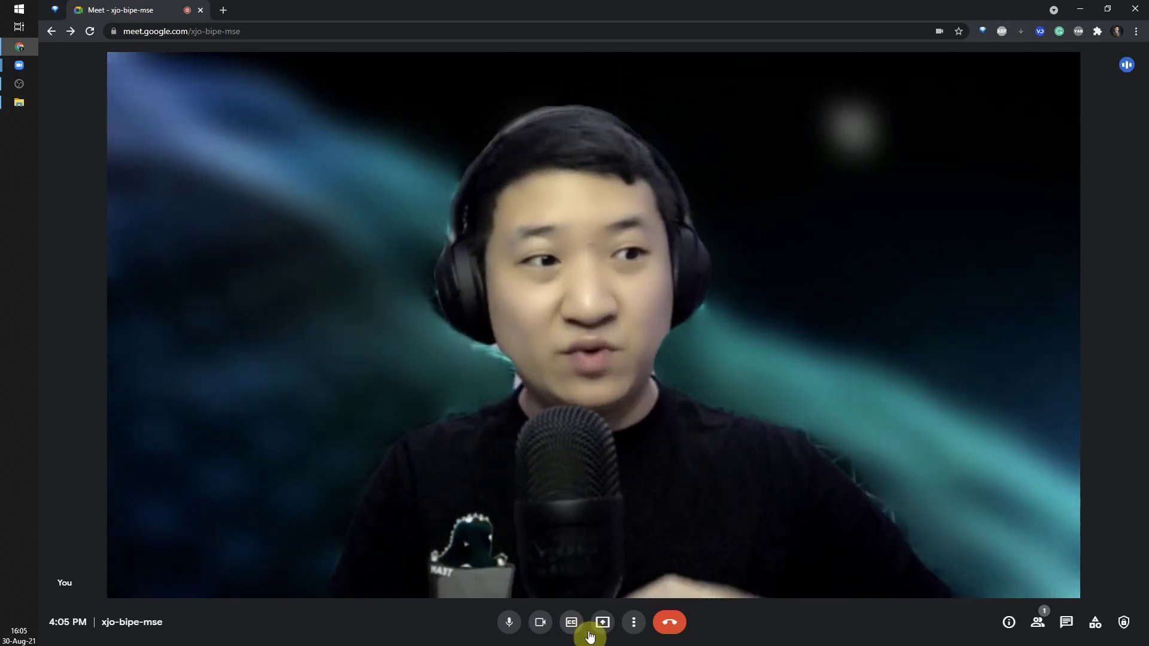
# Switch Google Meet's background effect to none so the OBS mesh background shows
pyautogui.click(634, 630)
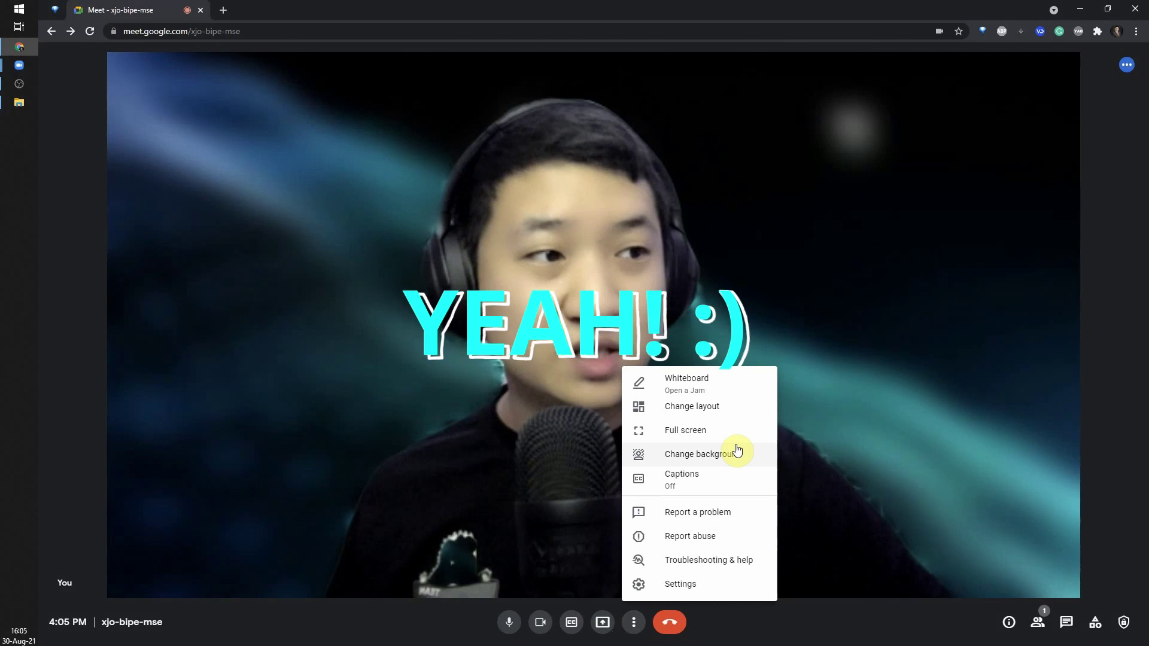
pyautogui.click(725, 465)
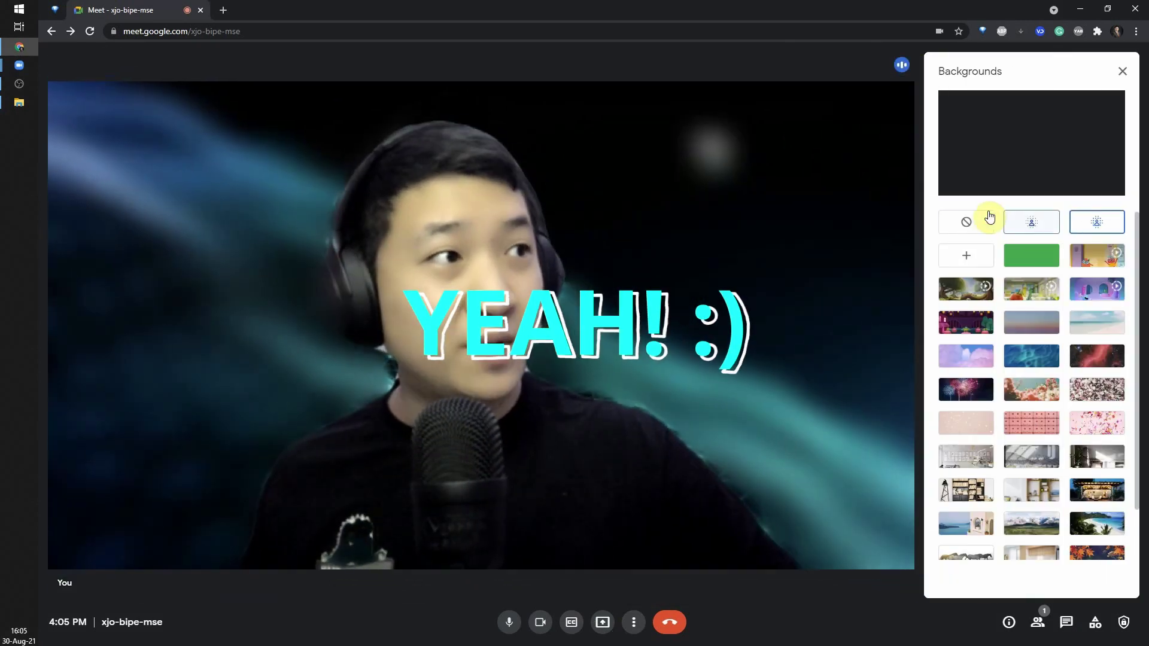
pyautogui.click(969, 222)
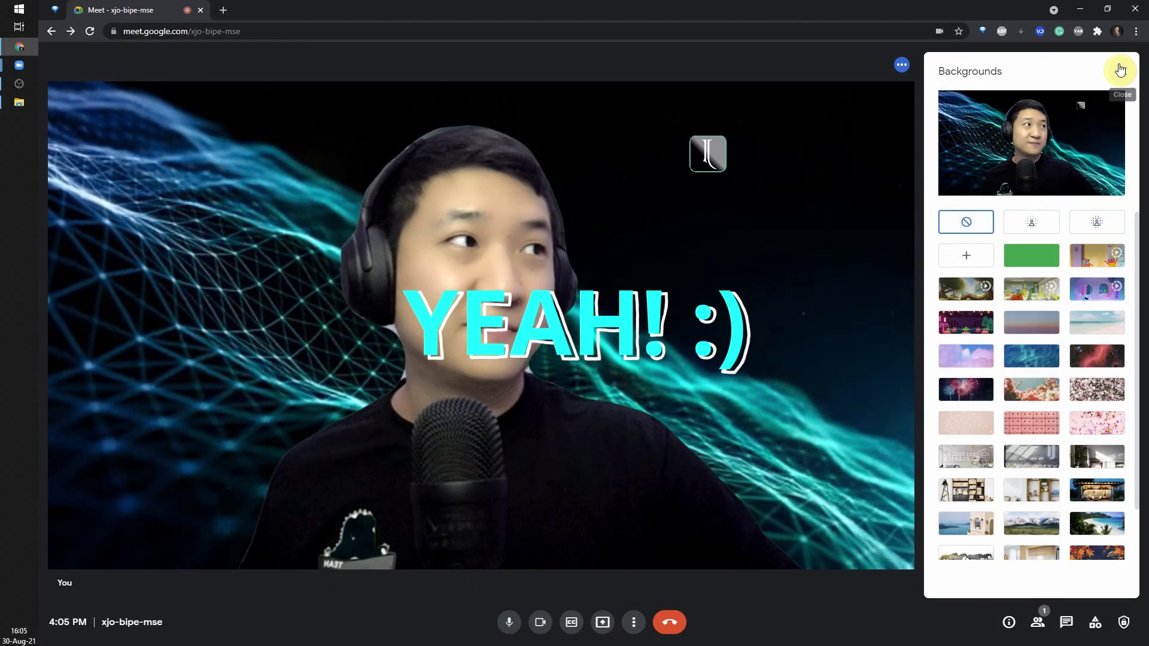
pyautogui.click(1123, 71)
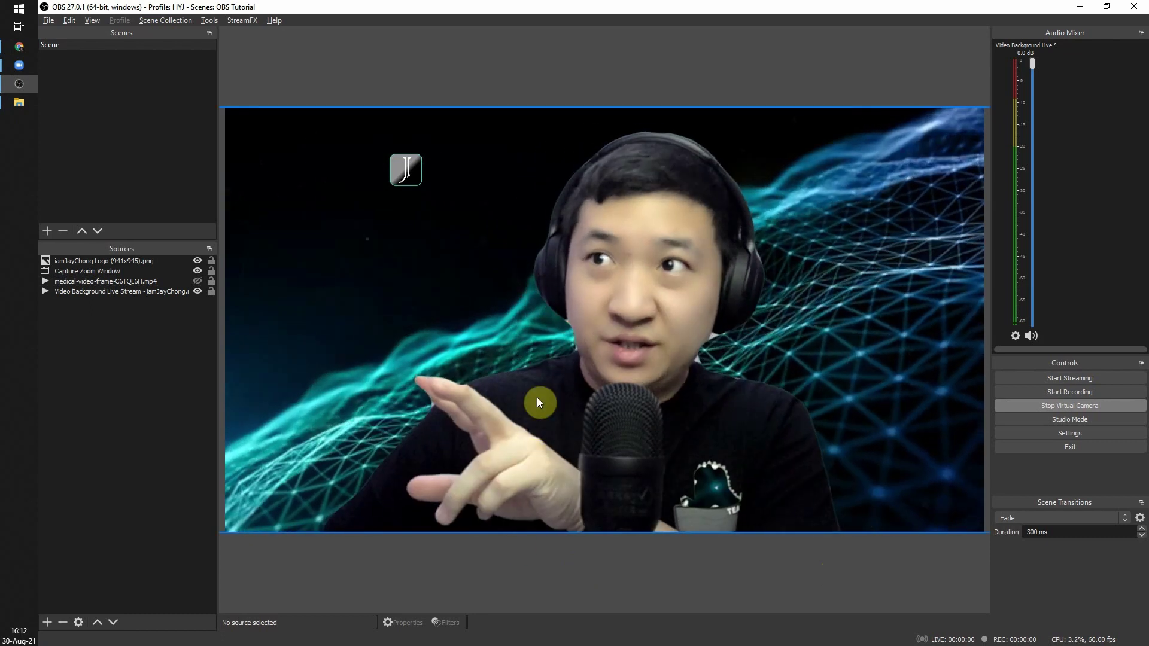
# Bring the Google Meet call back to the front via Chrome in the taskbar
pyautogui.click(20, 47)
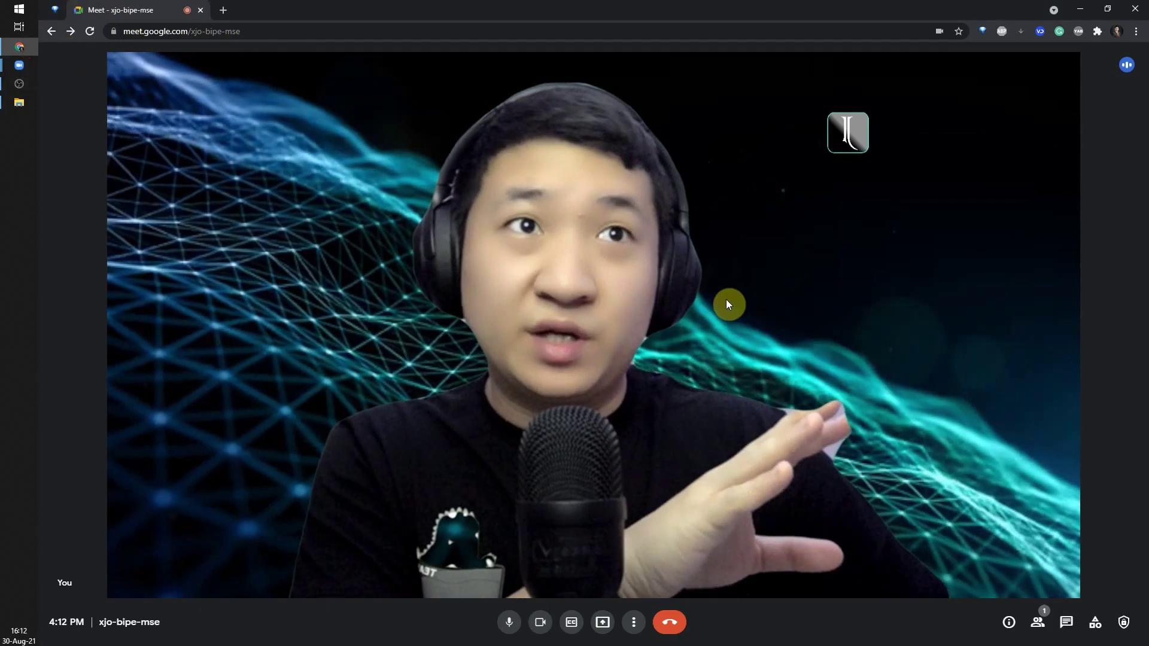